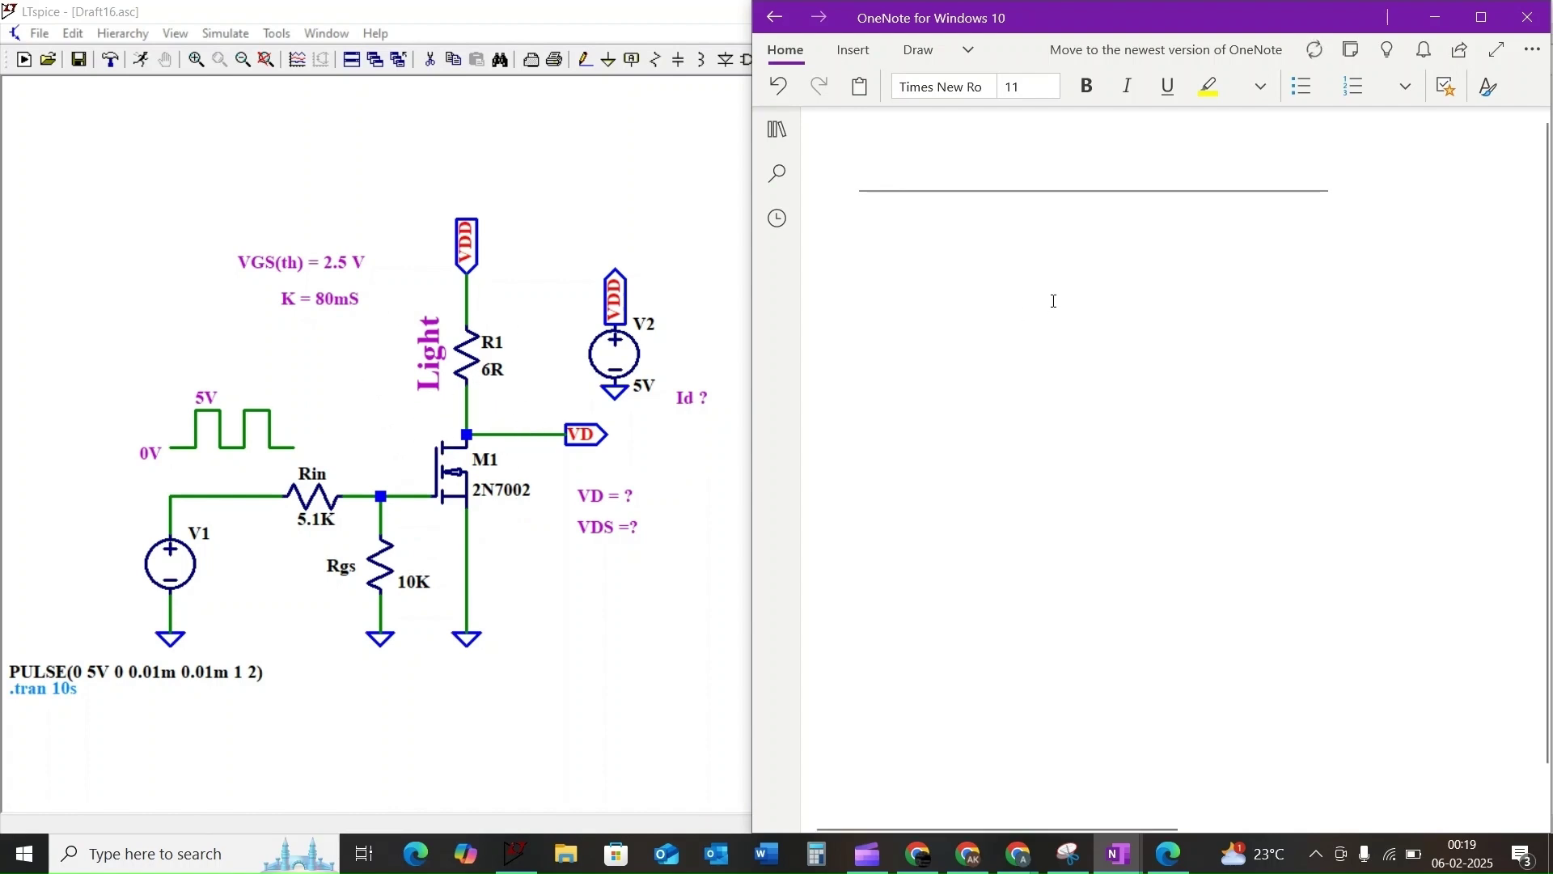
Write 'ID =? VDS =?' and paste the bulleted given values, VDD = 10V through K = 80mS.
text(I)
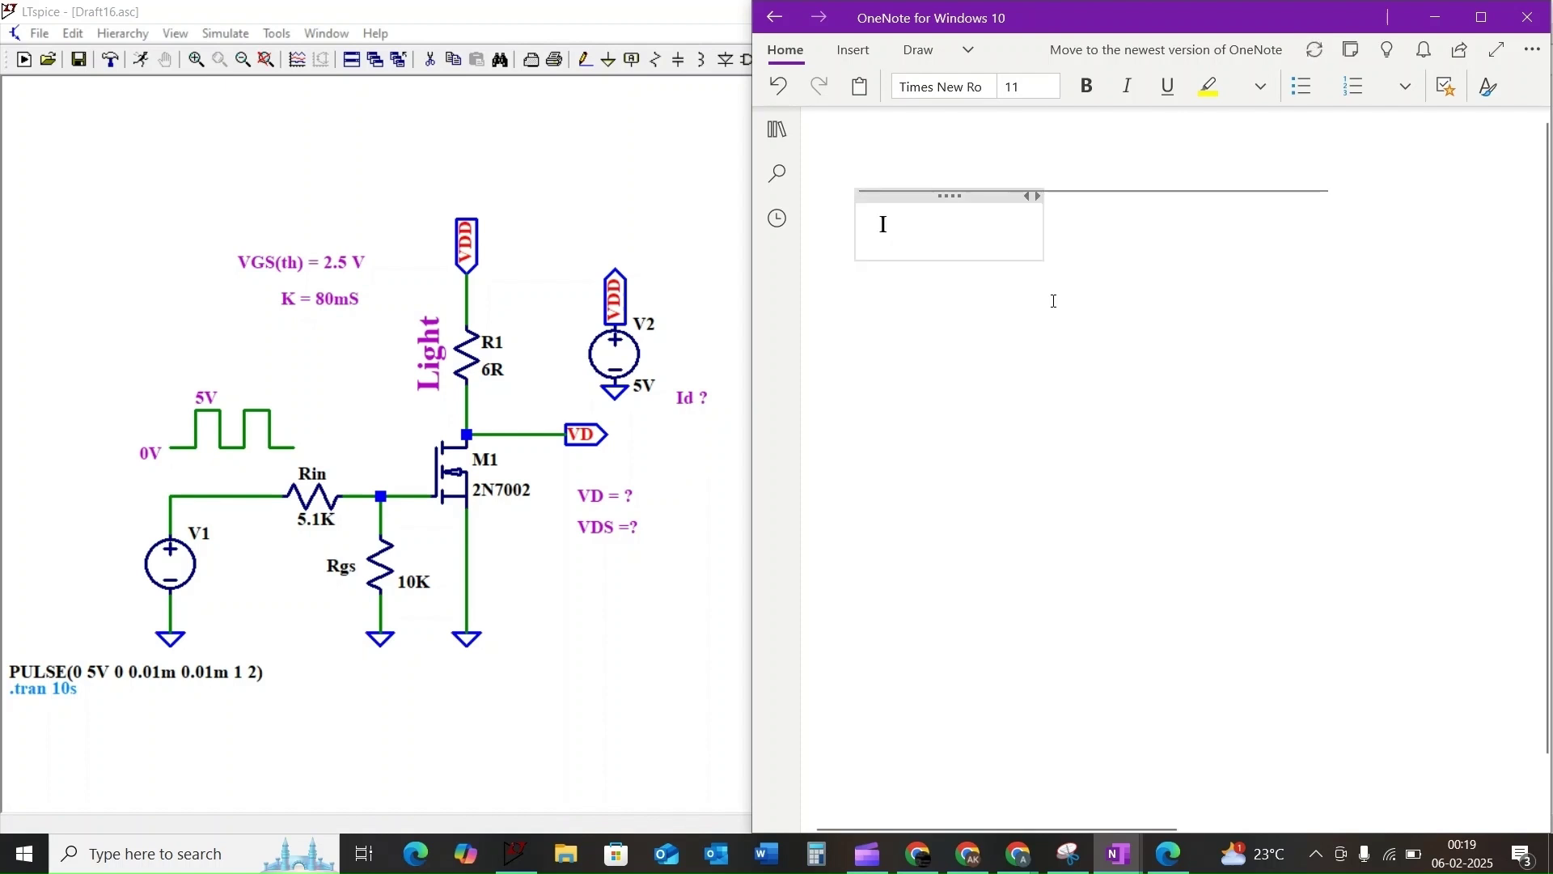
text(D =? )
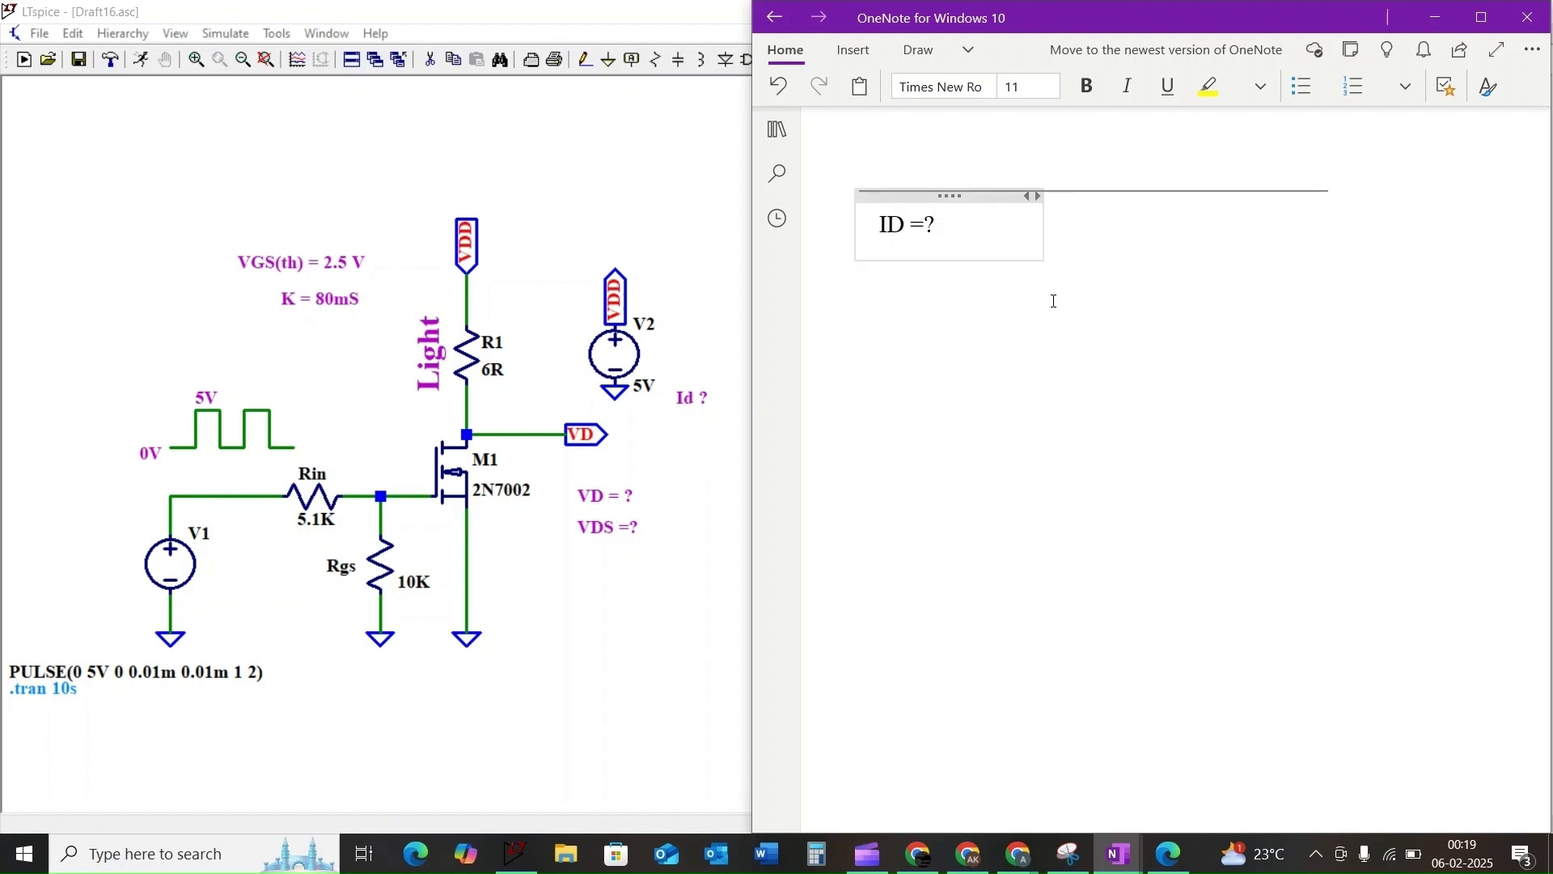
text(VDS =?)
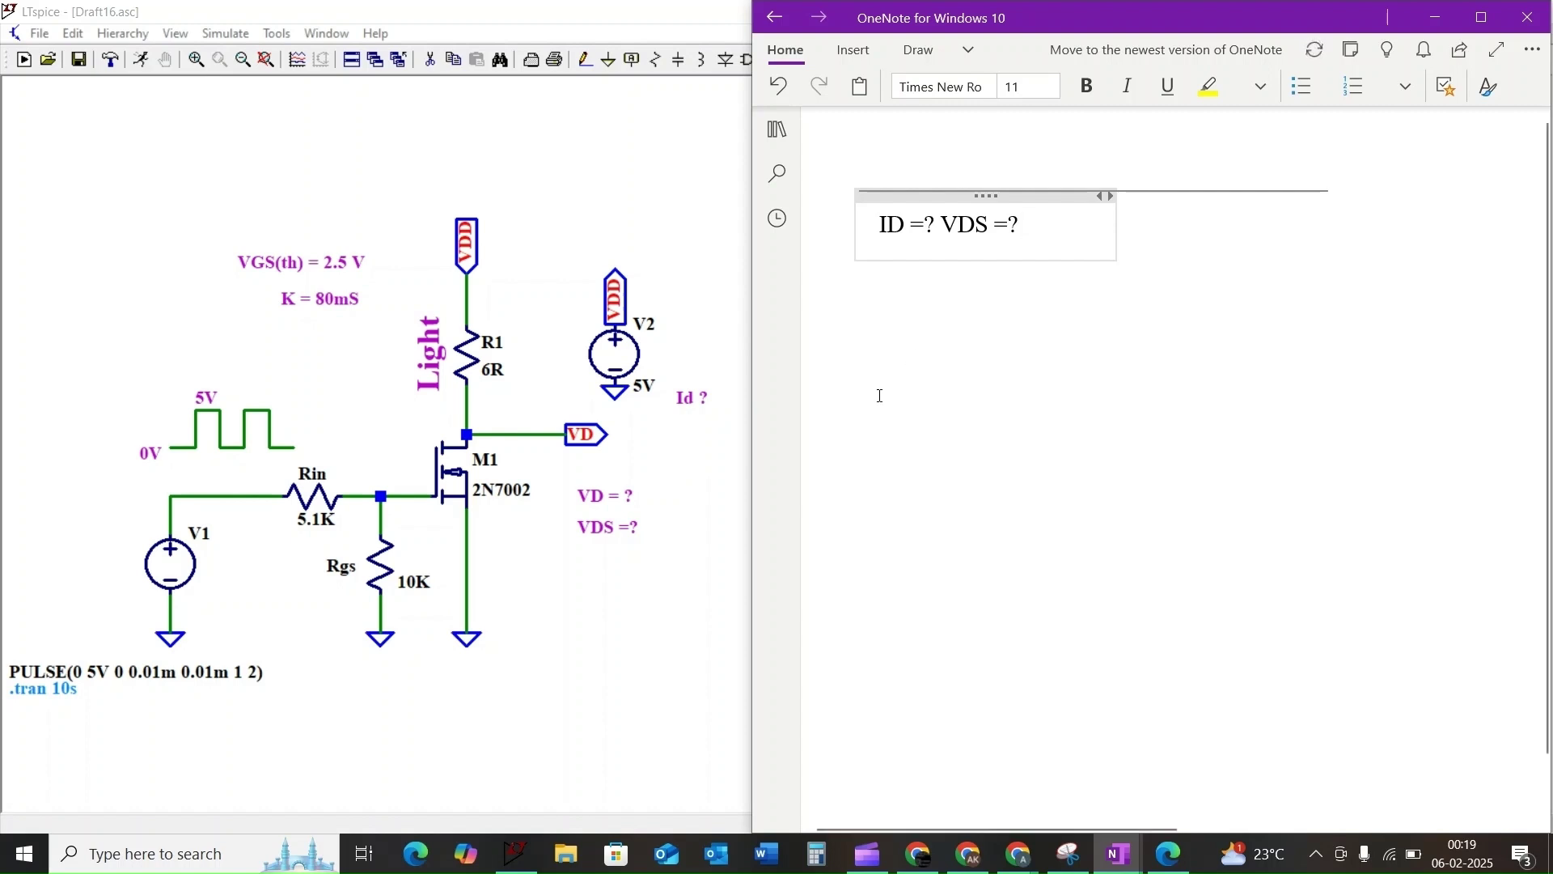
mouse_move(483, 378)
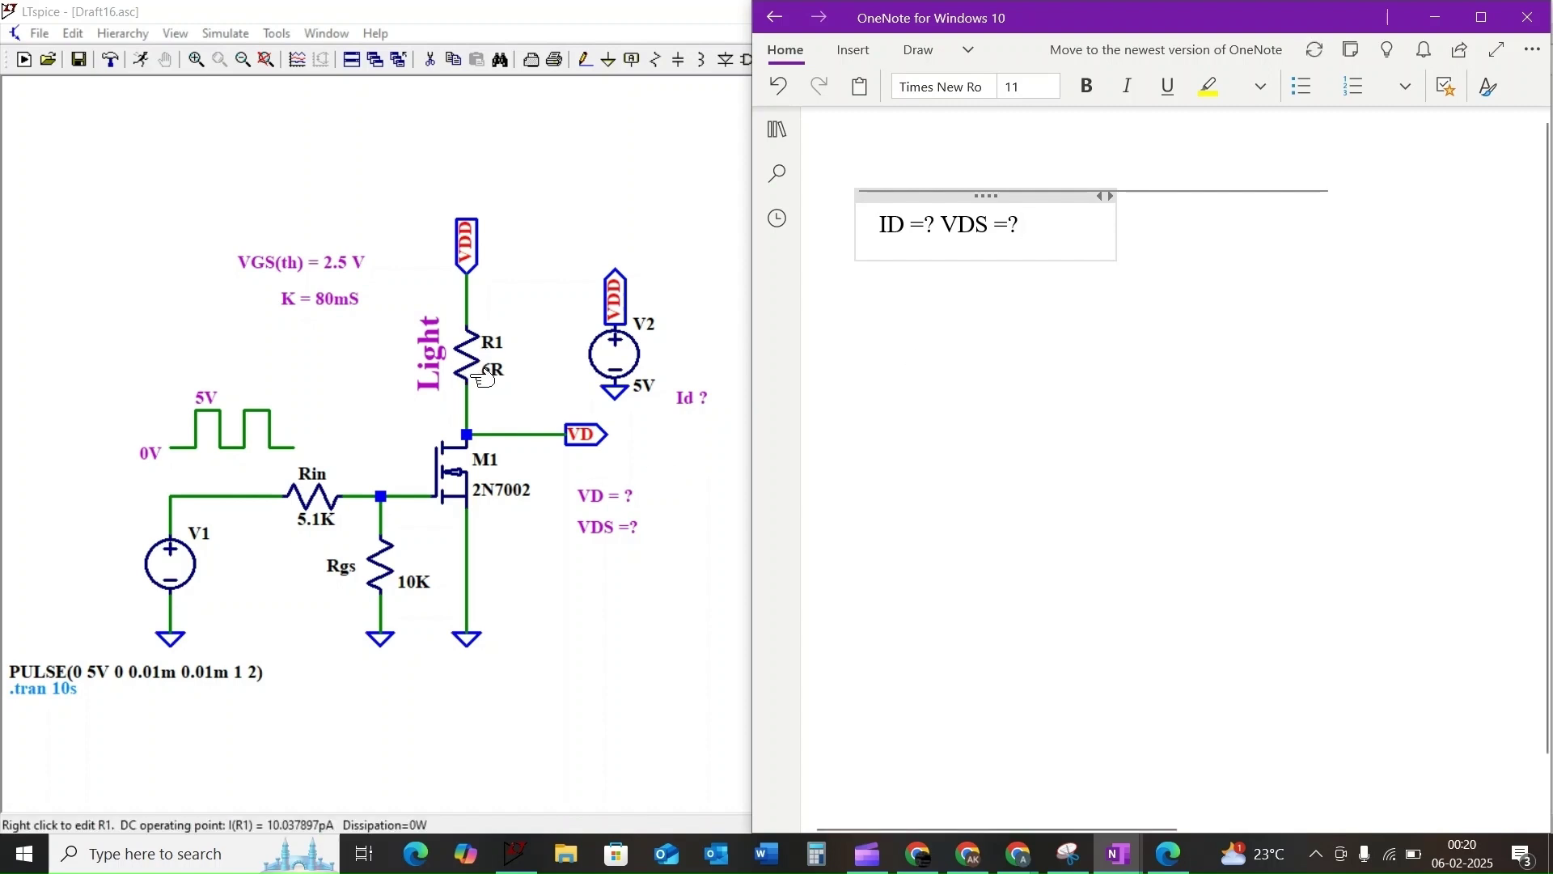
mouse_move(353, 497)
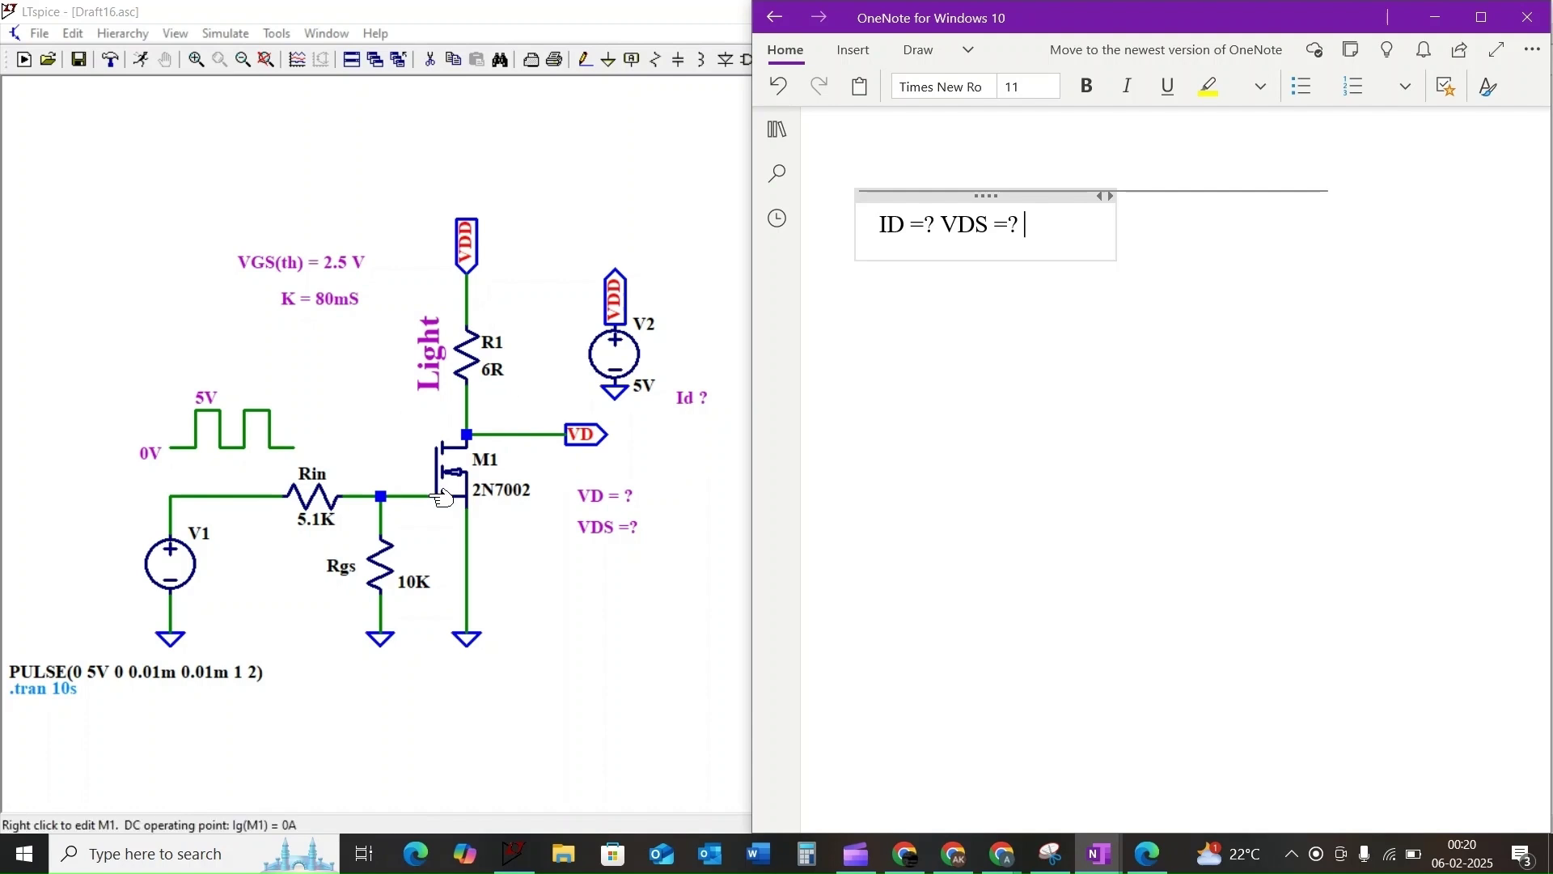
text(VDD = 10V R1 = 6Ω RIN = 5.1kΩ RGS = 10kΩ V1 = 0V to 5V (HIGH = 5V) M1 = 2N7002 VGS(th) = 2.5V K = 80mS (or 80 mA/V²))
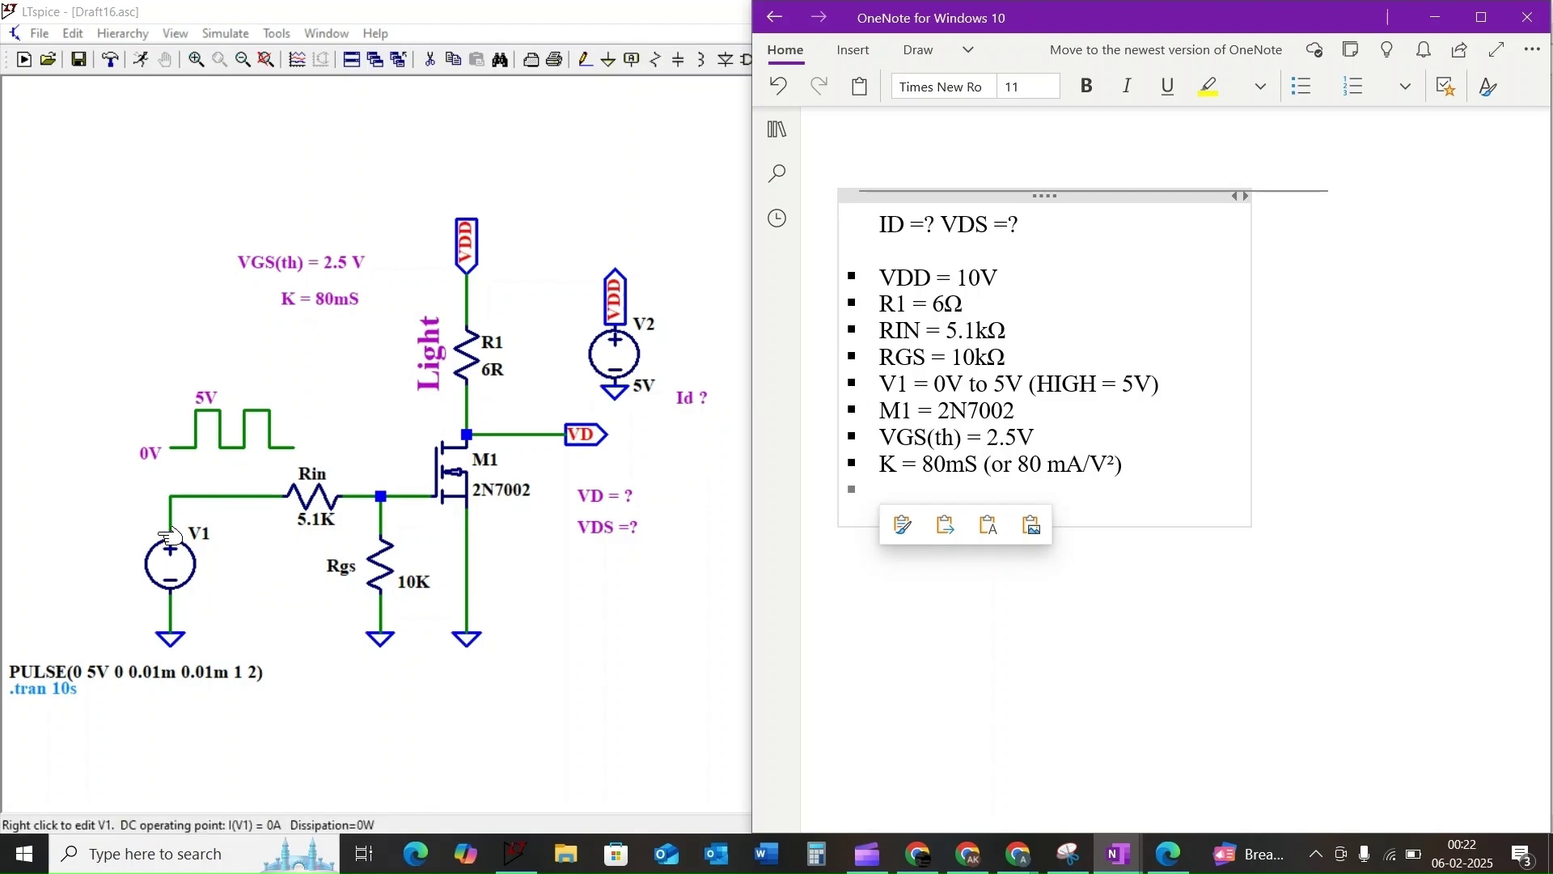
Under 'VGS When V1 = 5', compute VGS = (5.1K/(5.1K+10K))*5V = 3.31V and note VGS > VGS(th).
key(Return)
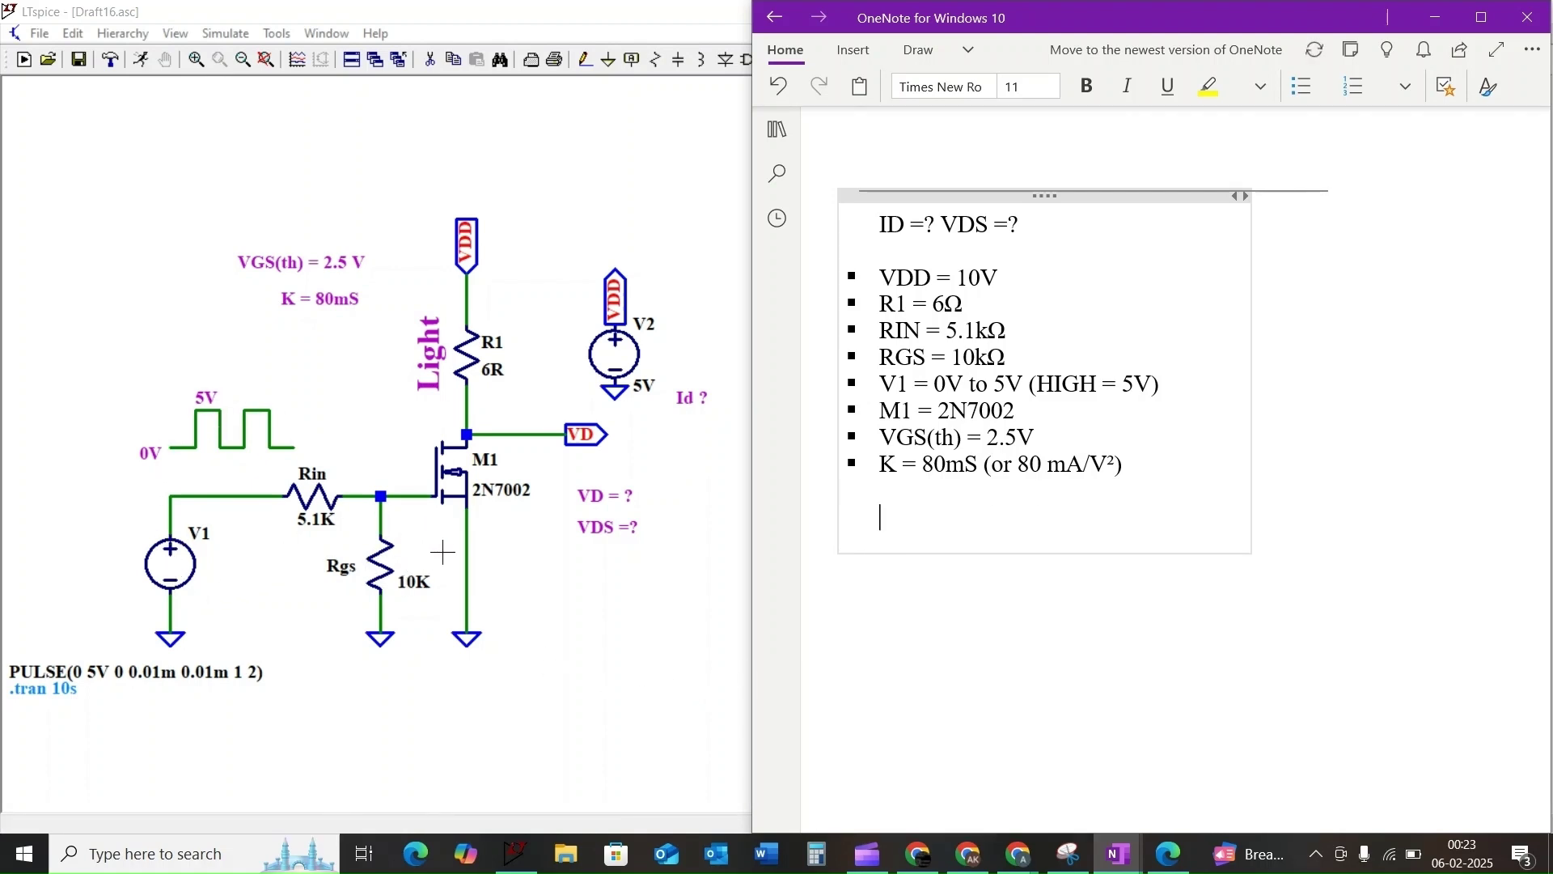
text(VGS When )
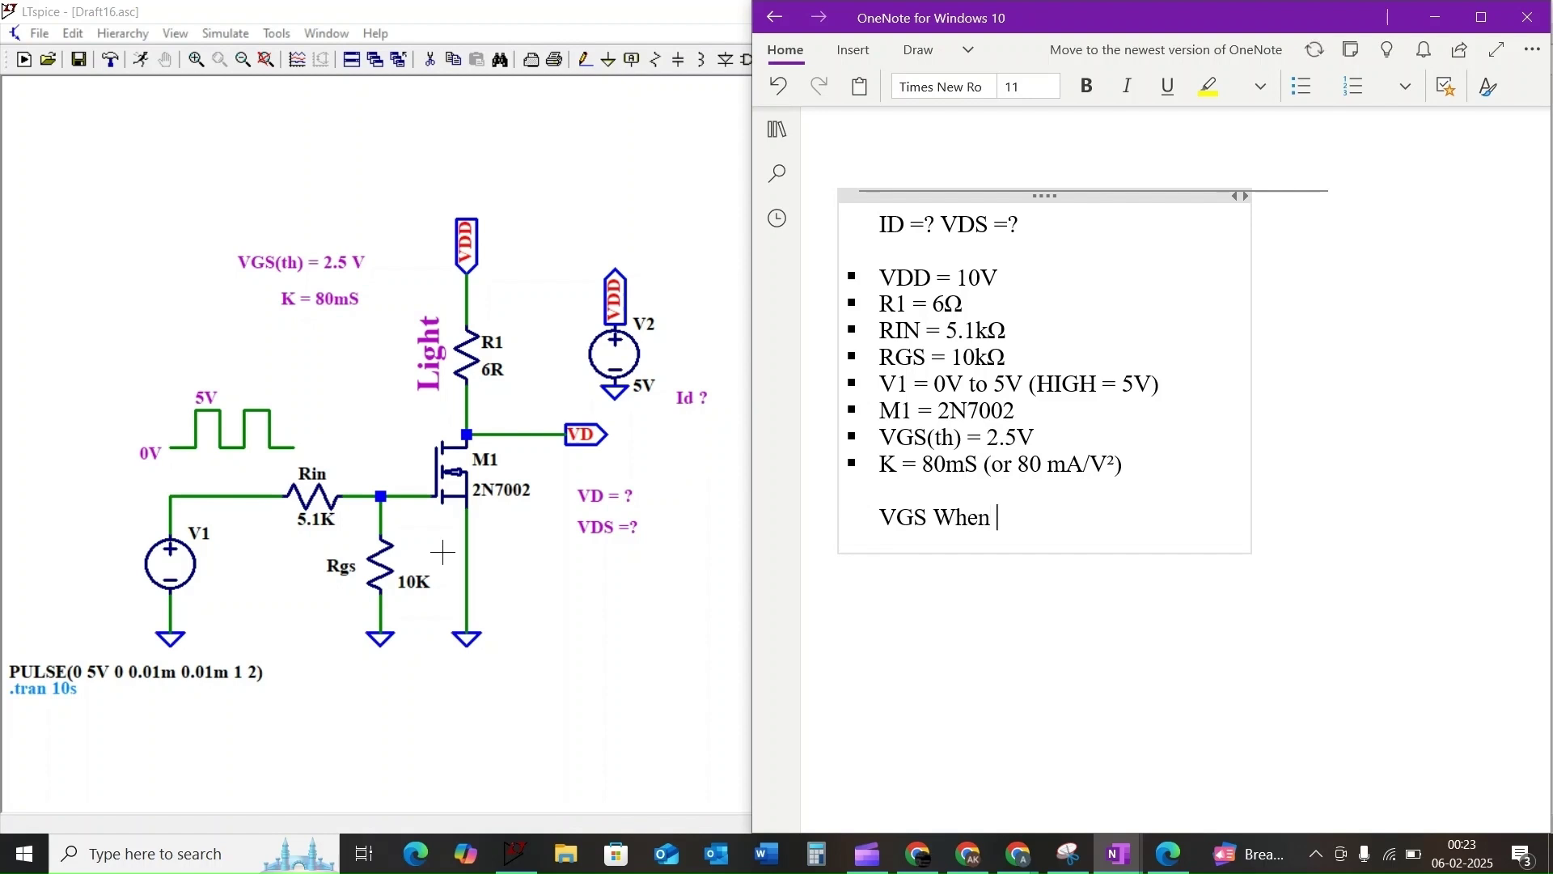
text(V1 = 5V)
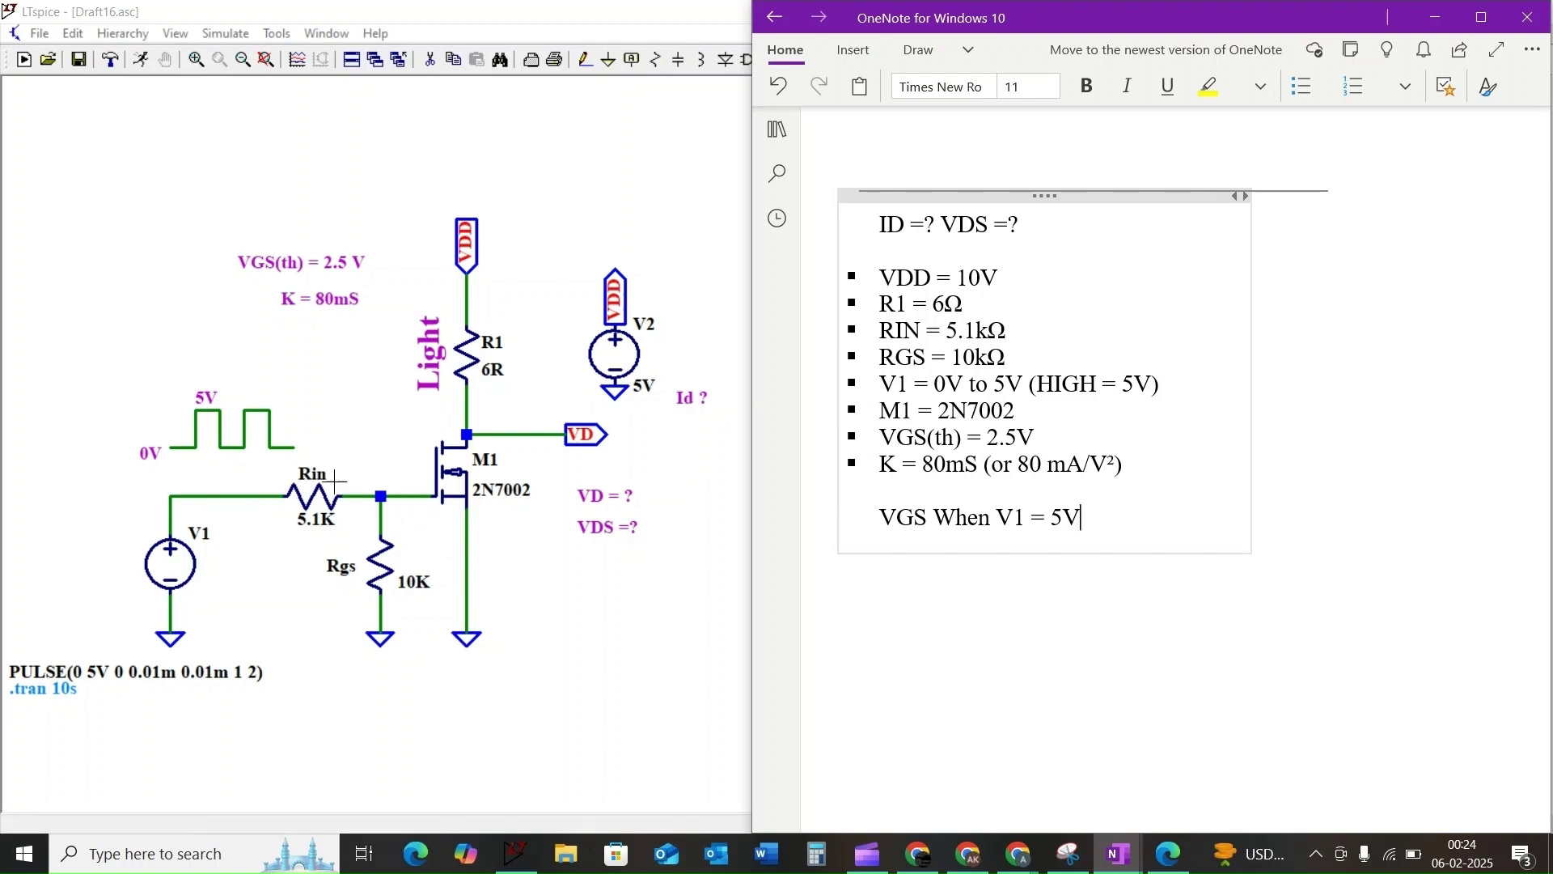
key(Return)
key(Return)
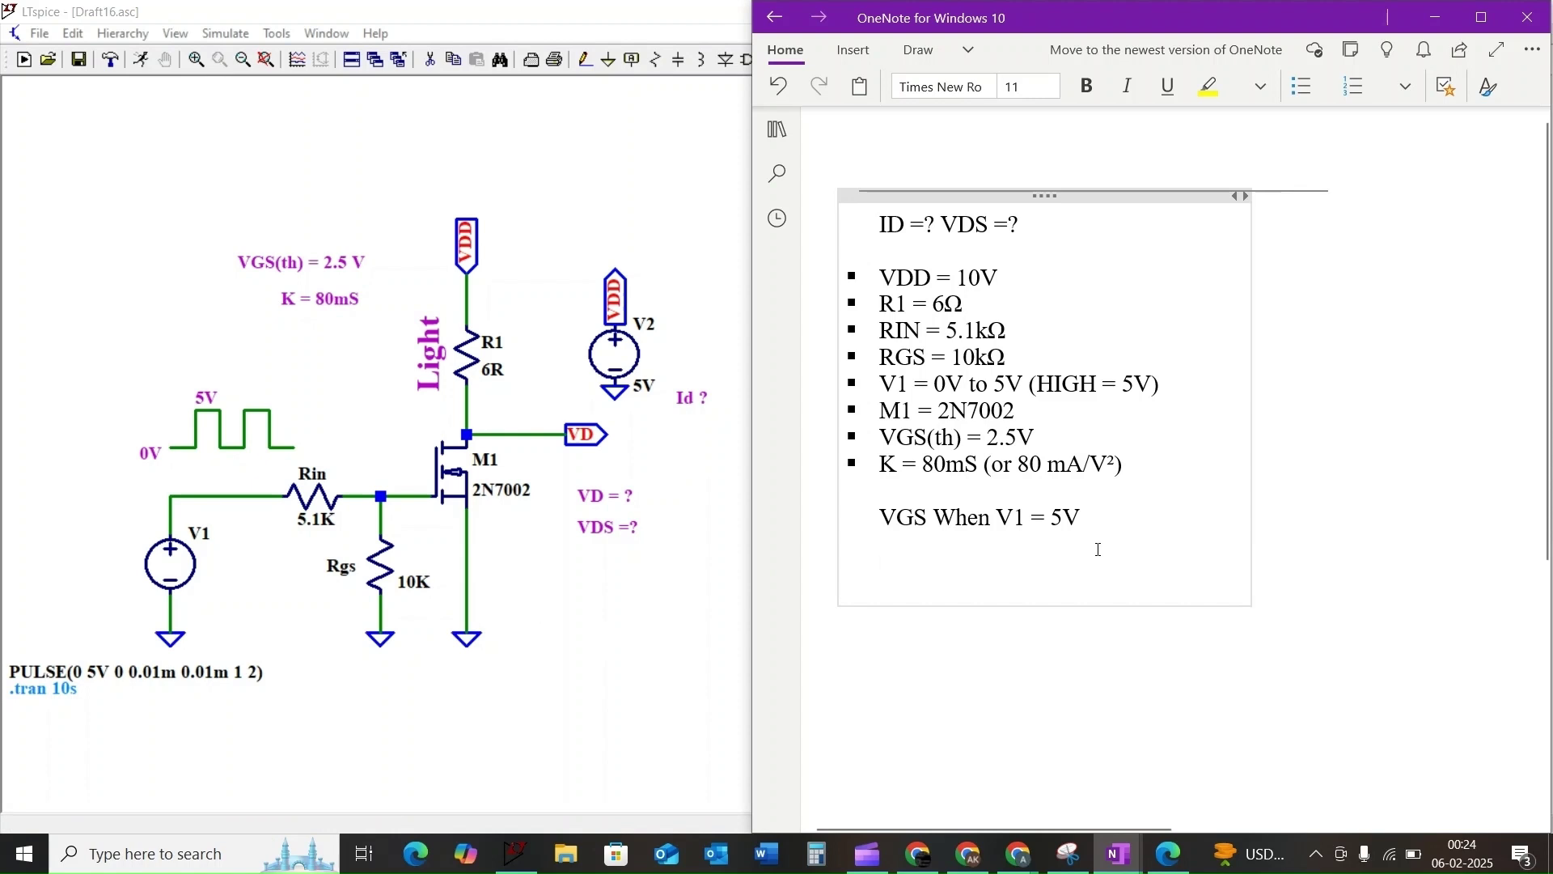
text(VGS = (RGS / (RIN + RGS)) * V1)
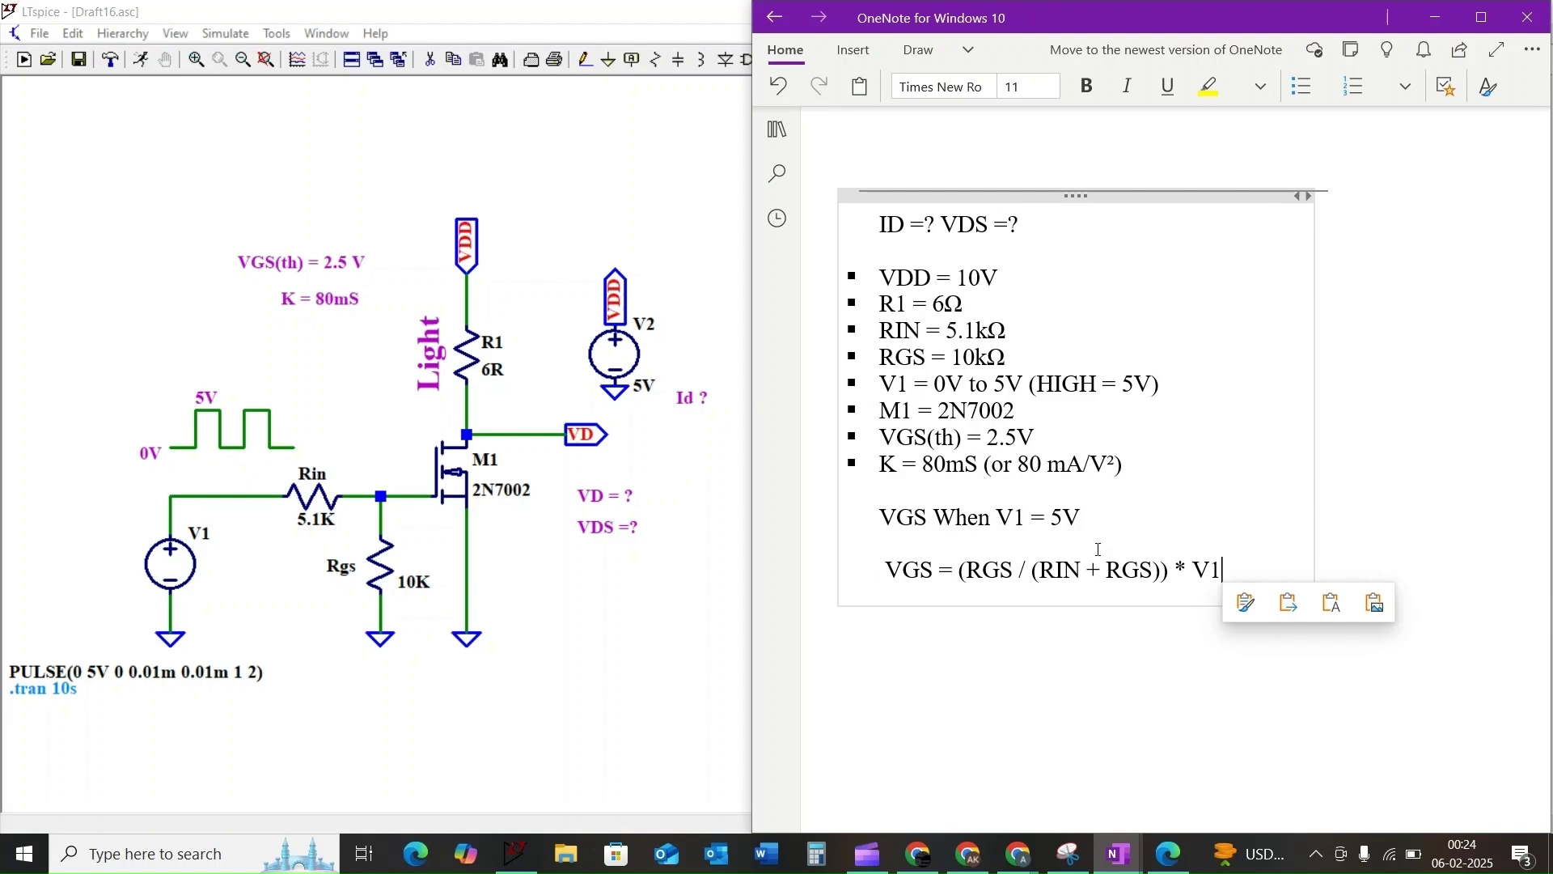
key(Return)
key(Return)
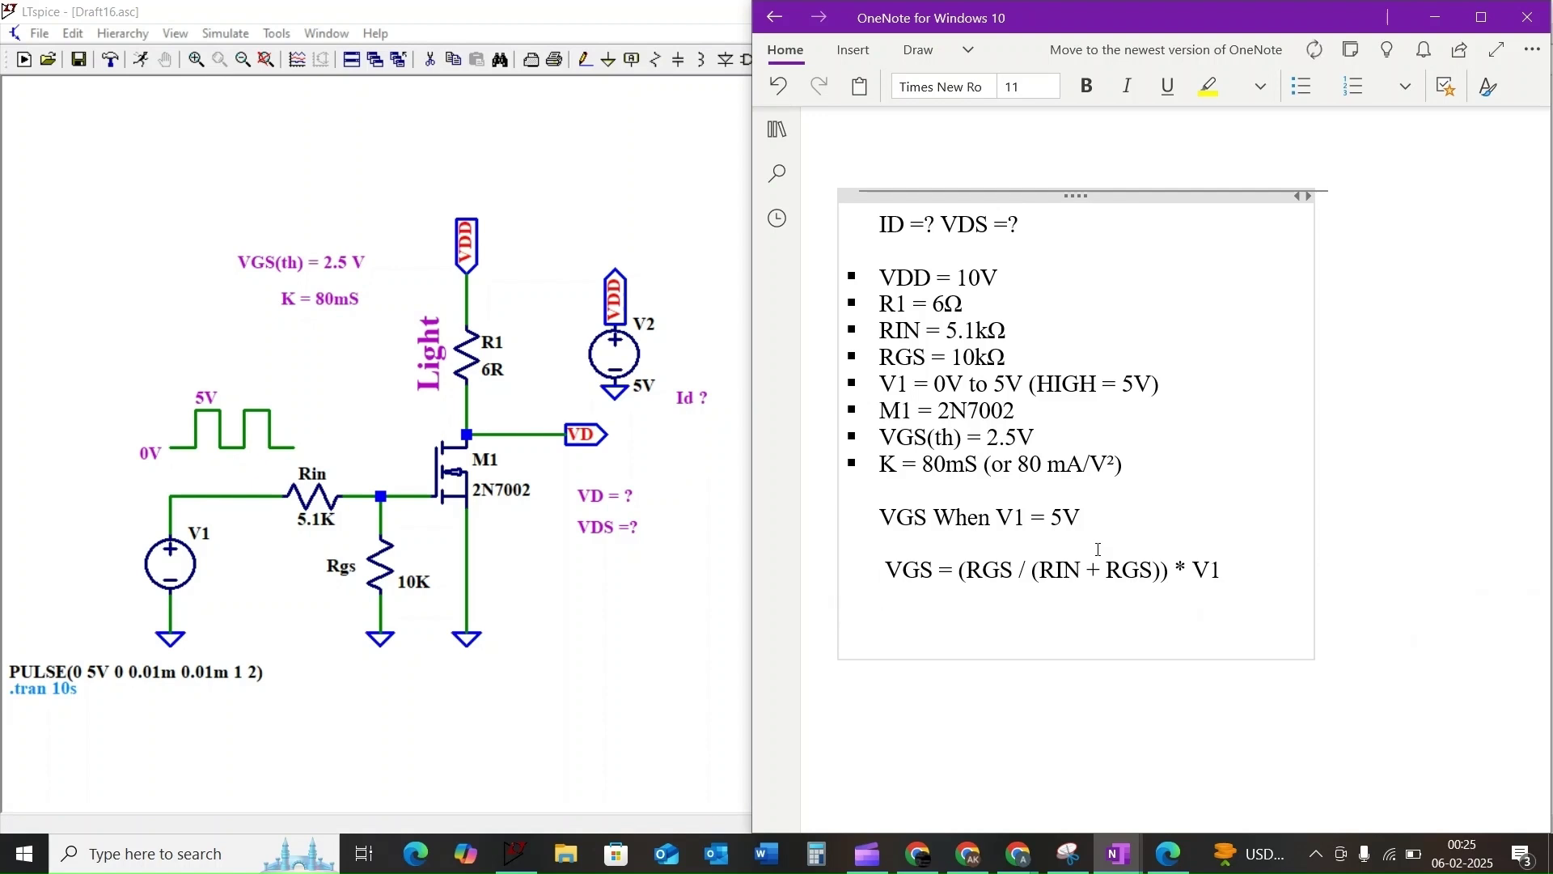
text(VGS = (5.1K /(5.1K + )
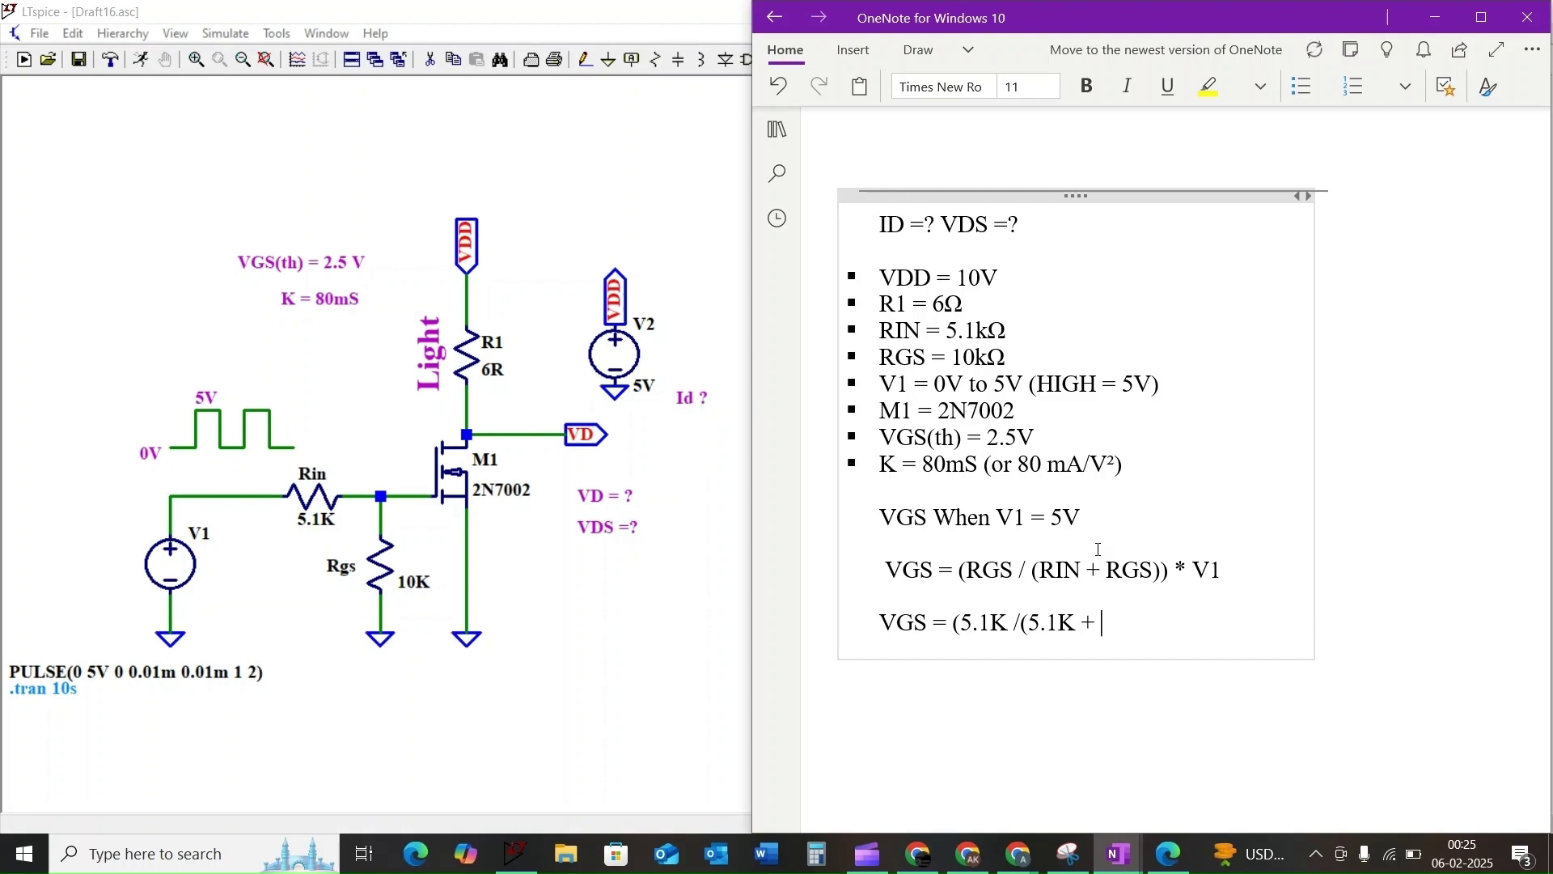
text(10K)) * 5V =)
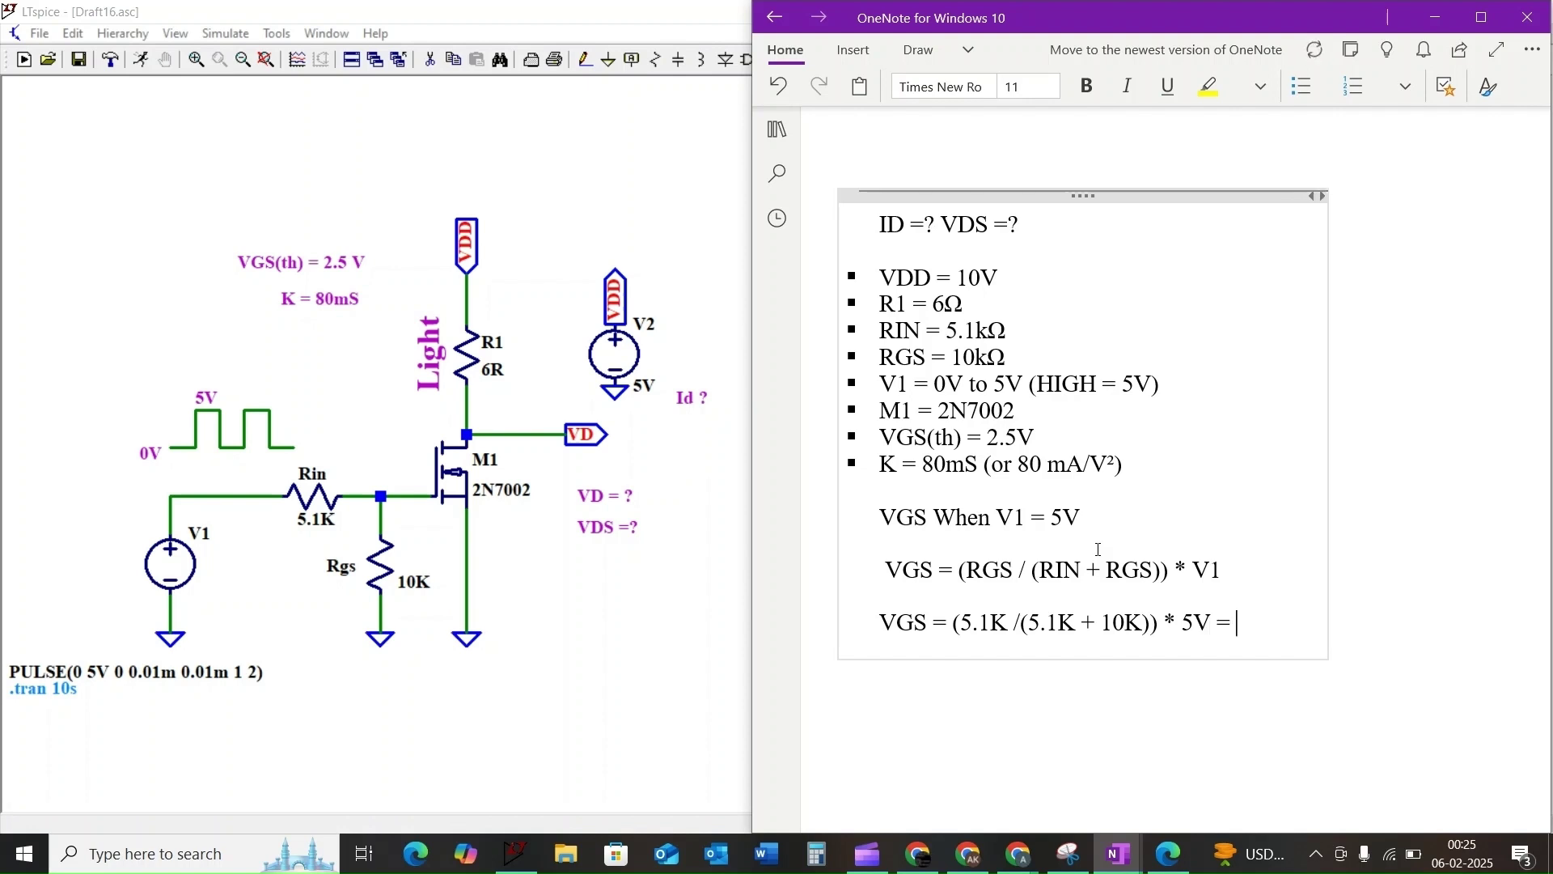
text( 3.31)
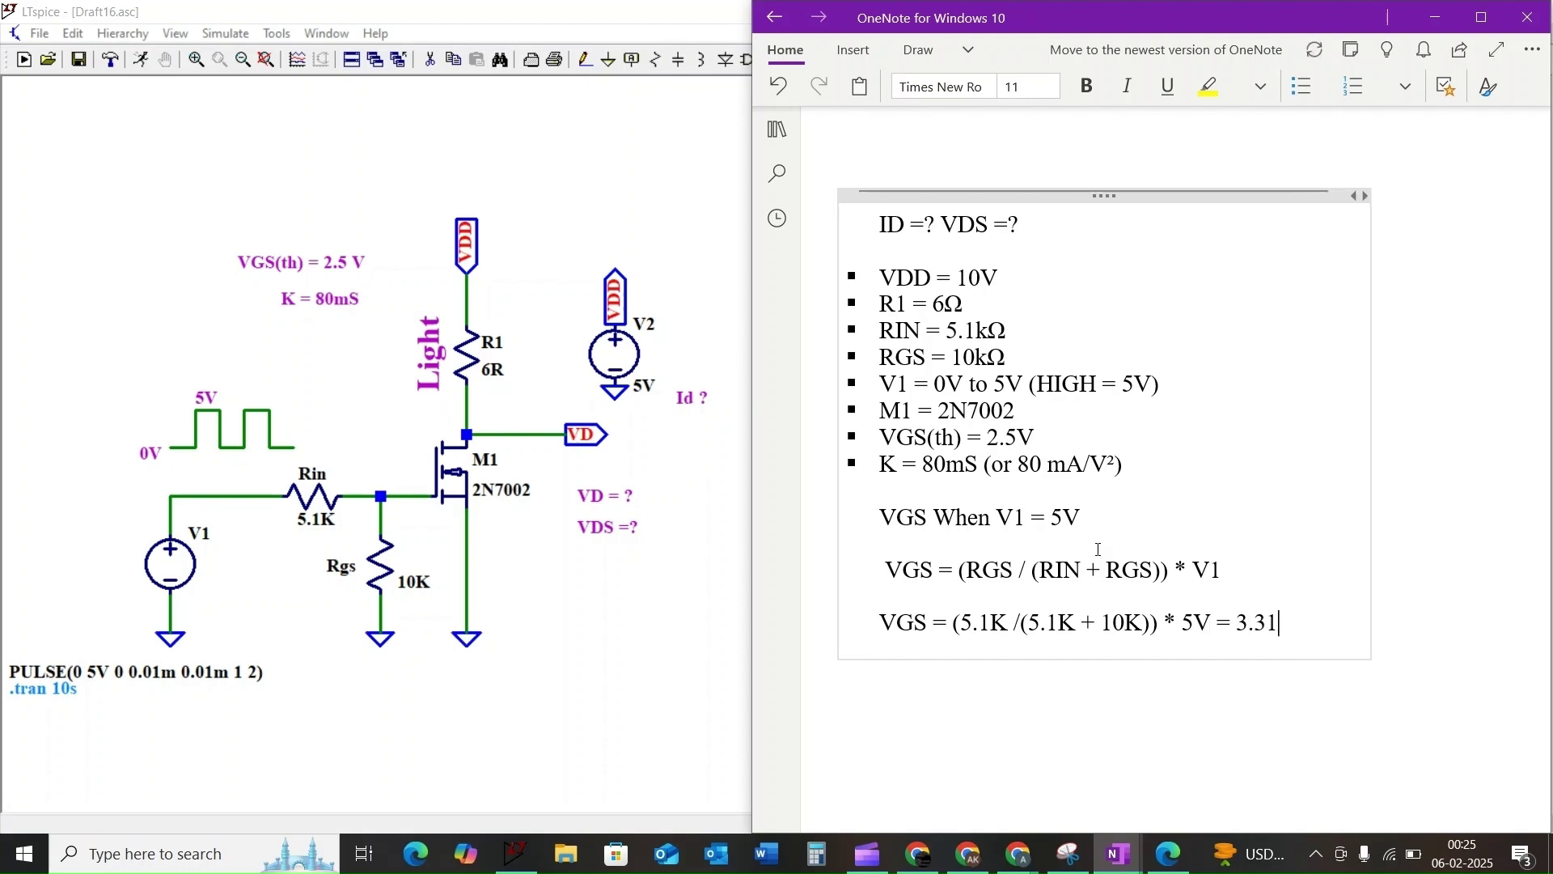
text(V)
key(Return)
text(VGS > VGS(th))
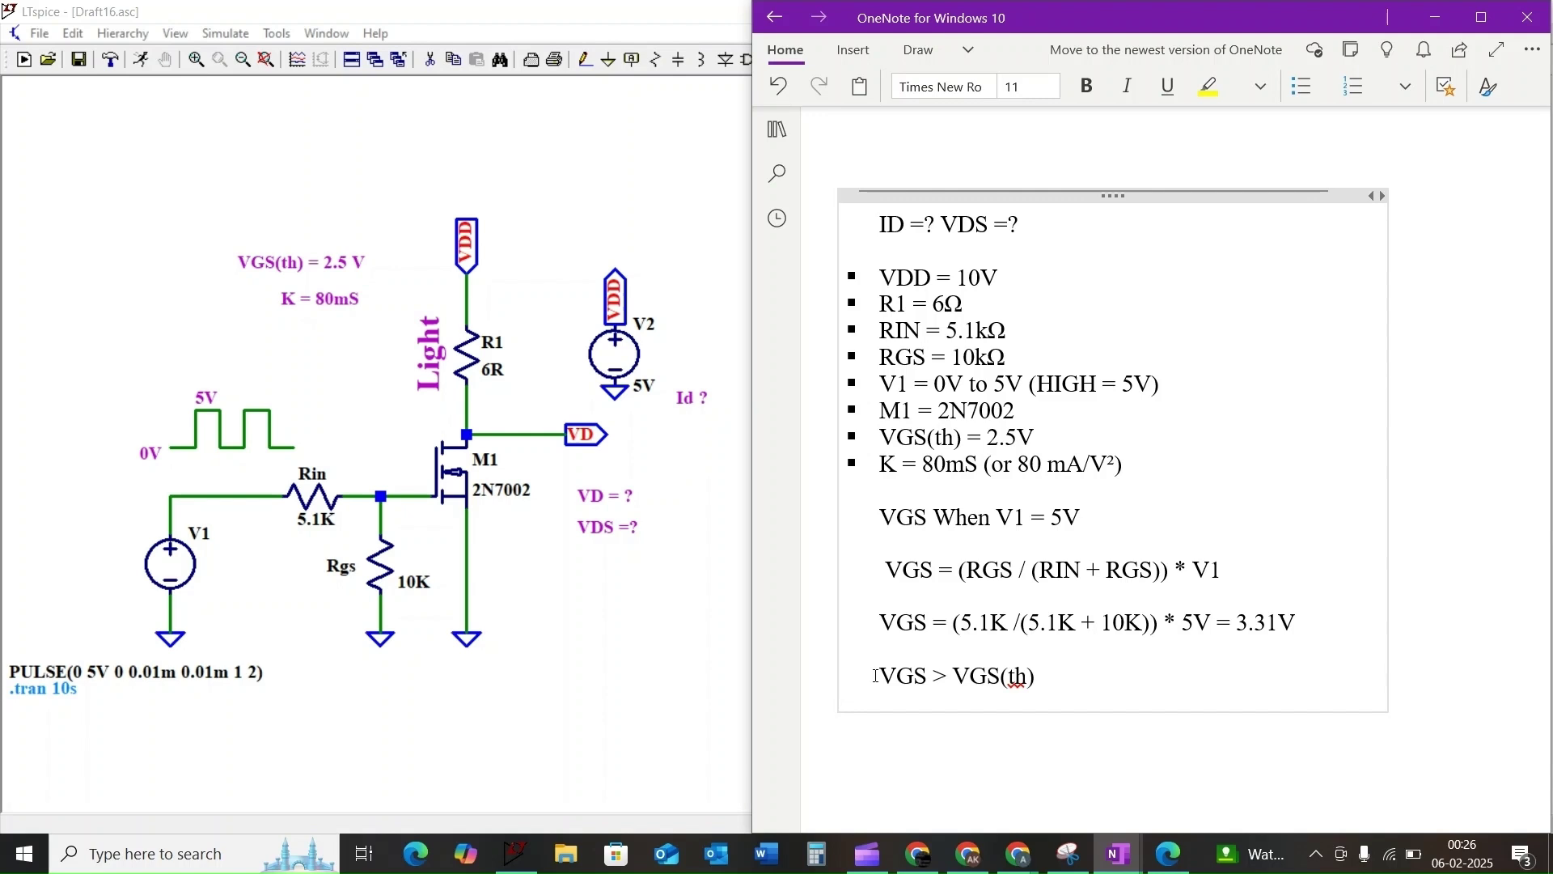
Mark the MOSFET '--- ON' in the linear or triode region and add the triode ID equation.
text(--- ON)
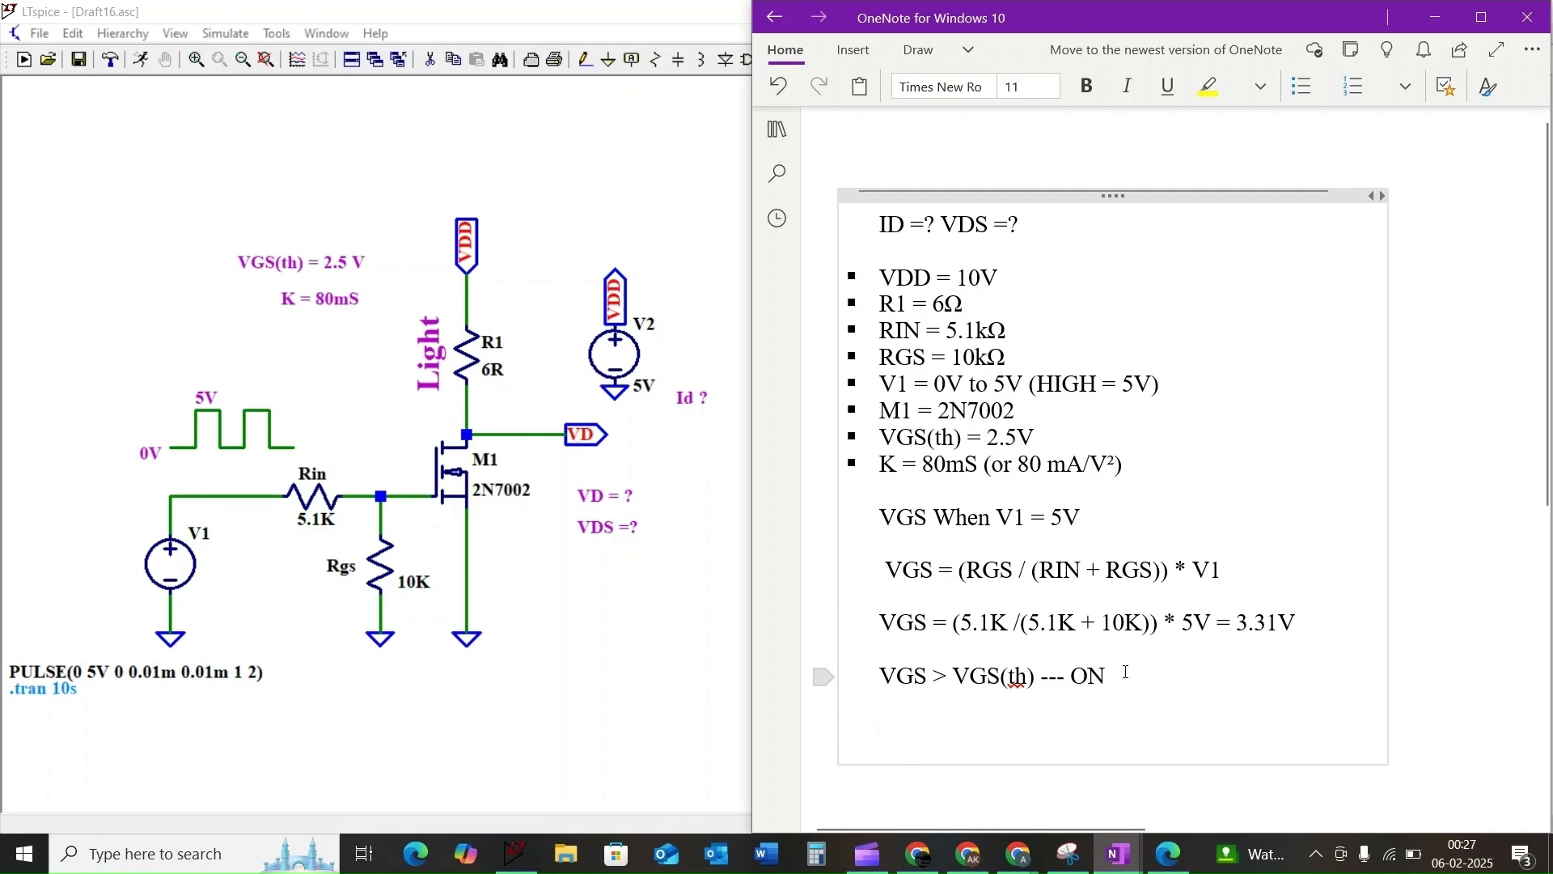
text(linear or triode region)
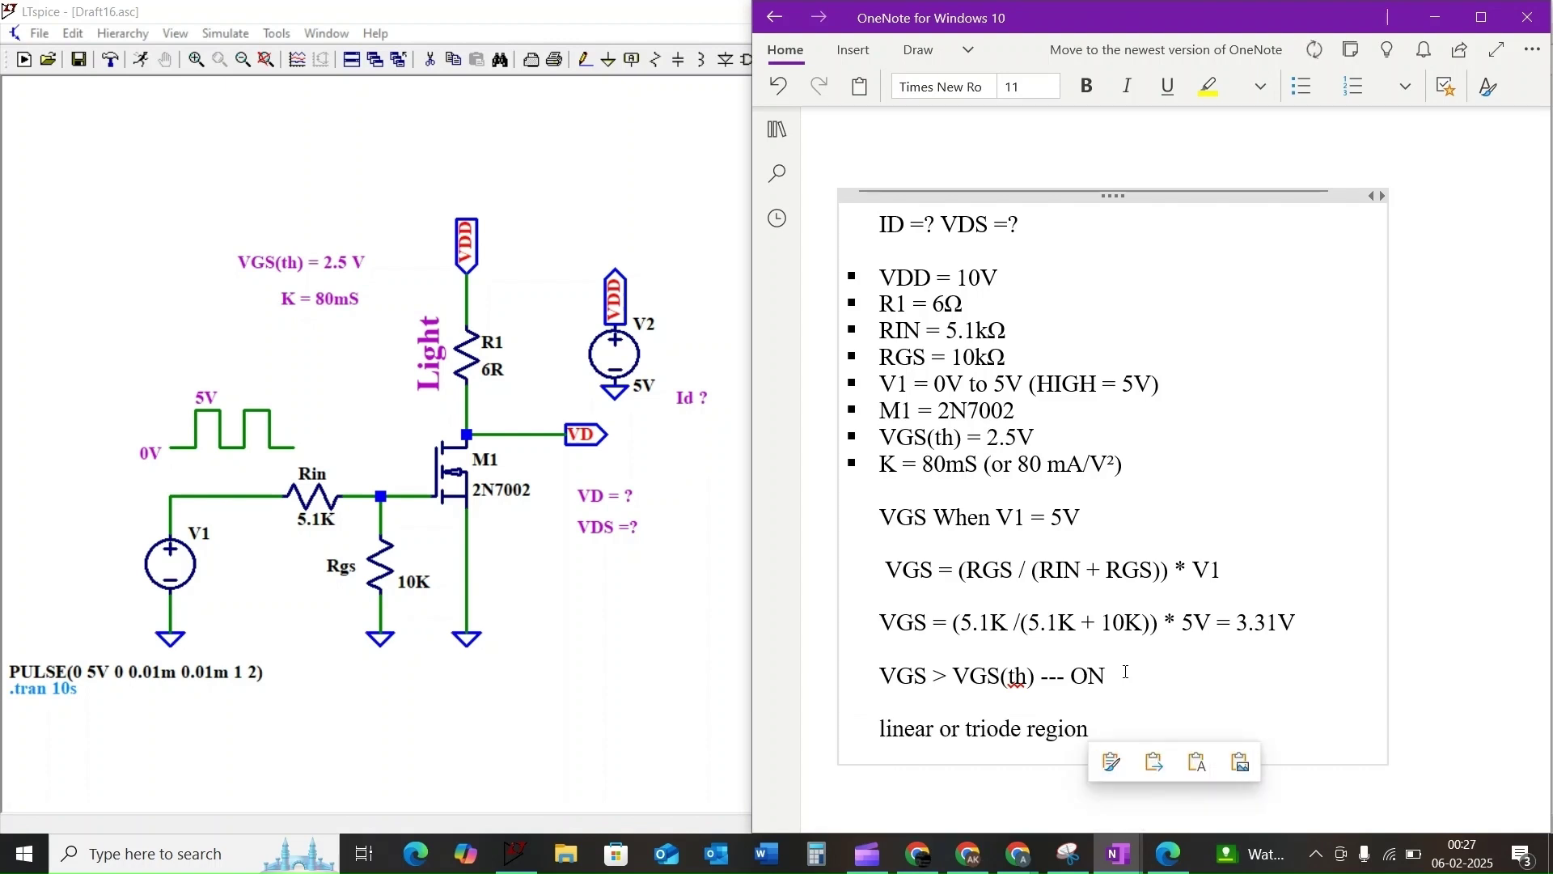
key(Return)
scroll(913, 366, down, 5)
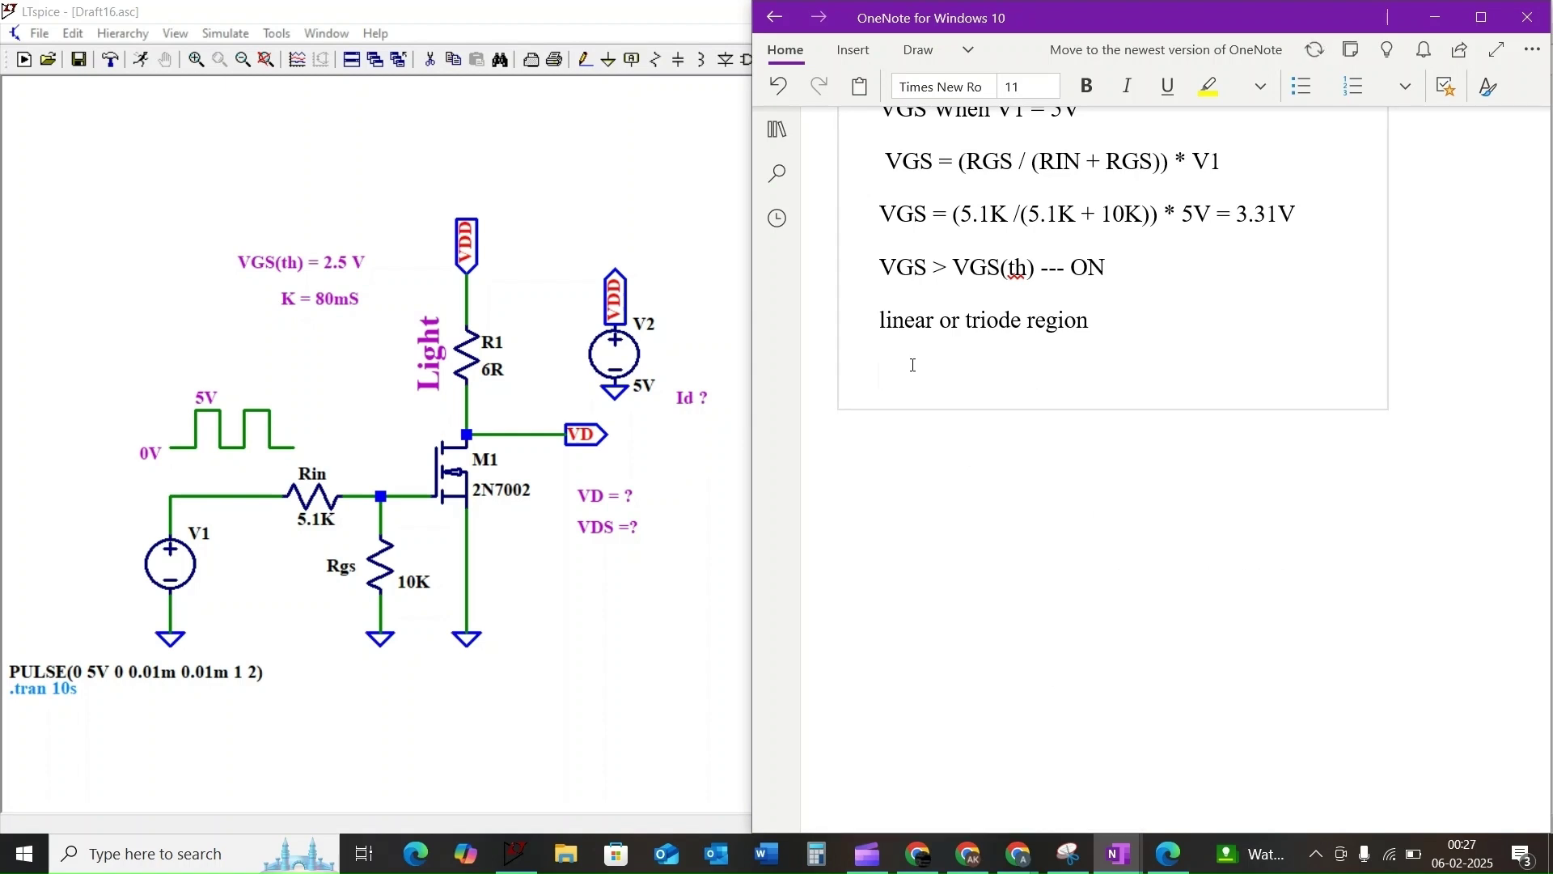
text(ID = K * [(VGS - VGS(th)) * VDS - (1/2) * VDS²])
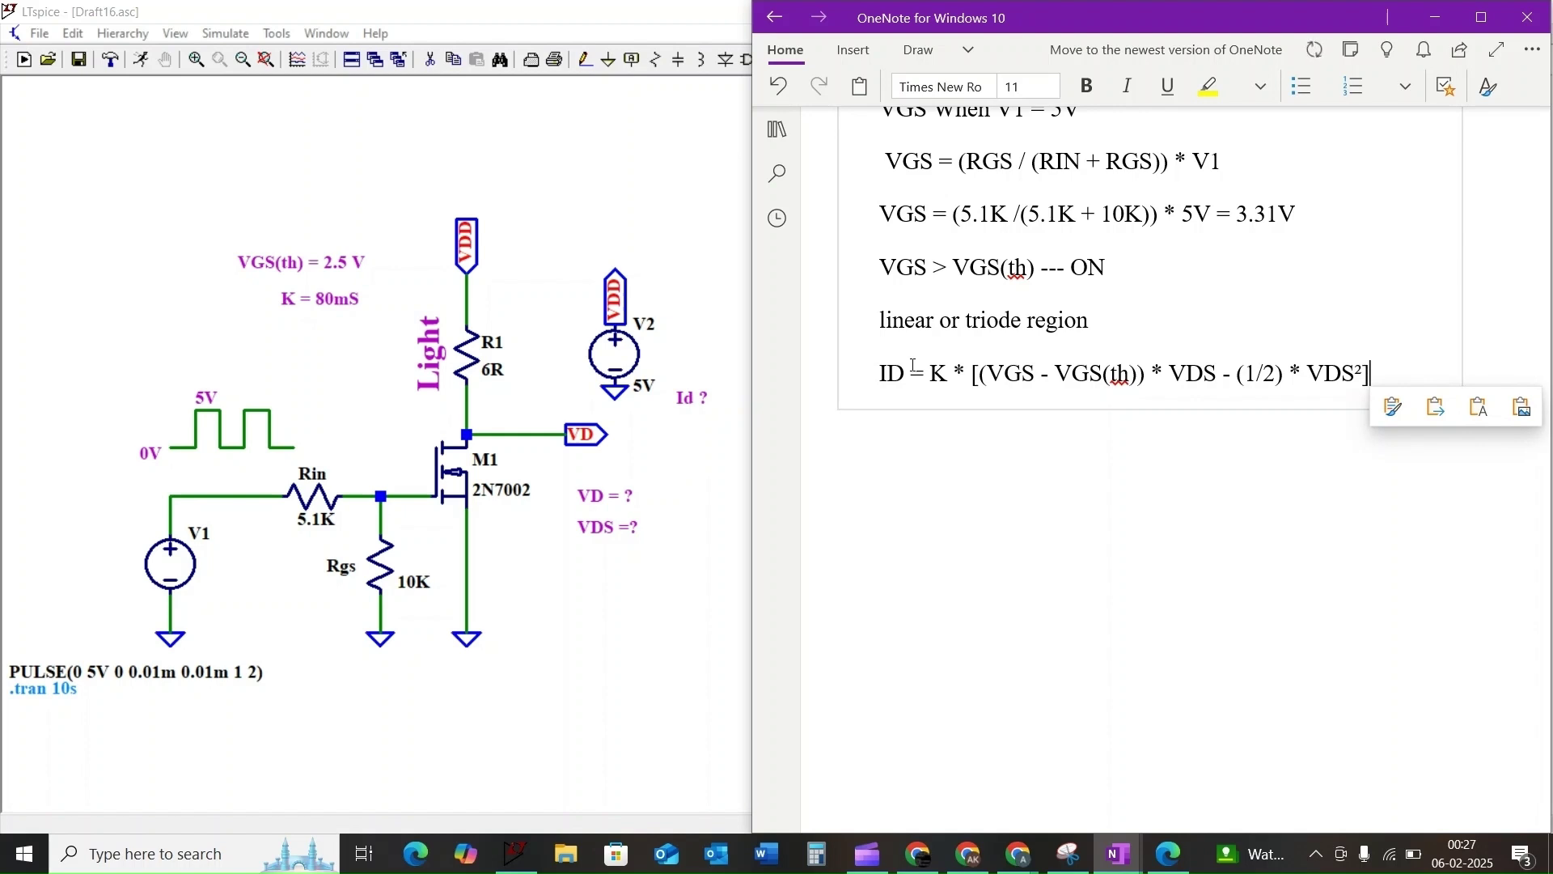
click(1383, 368)
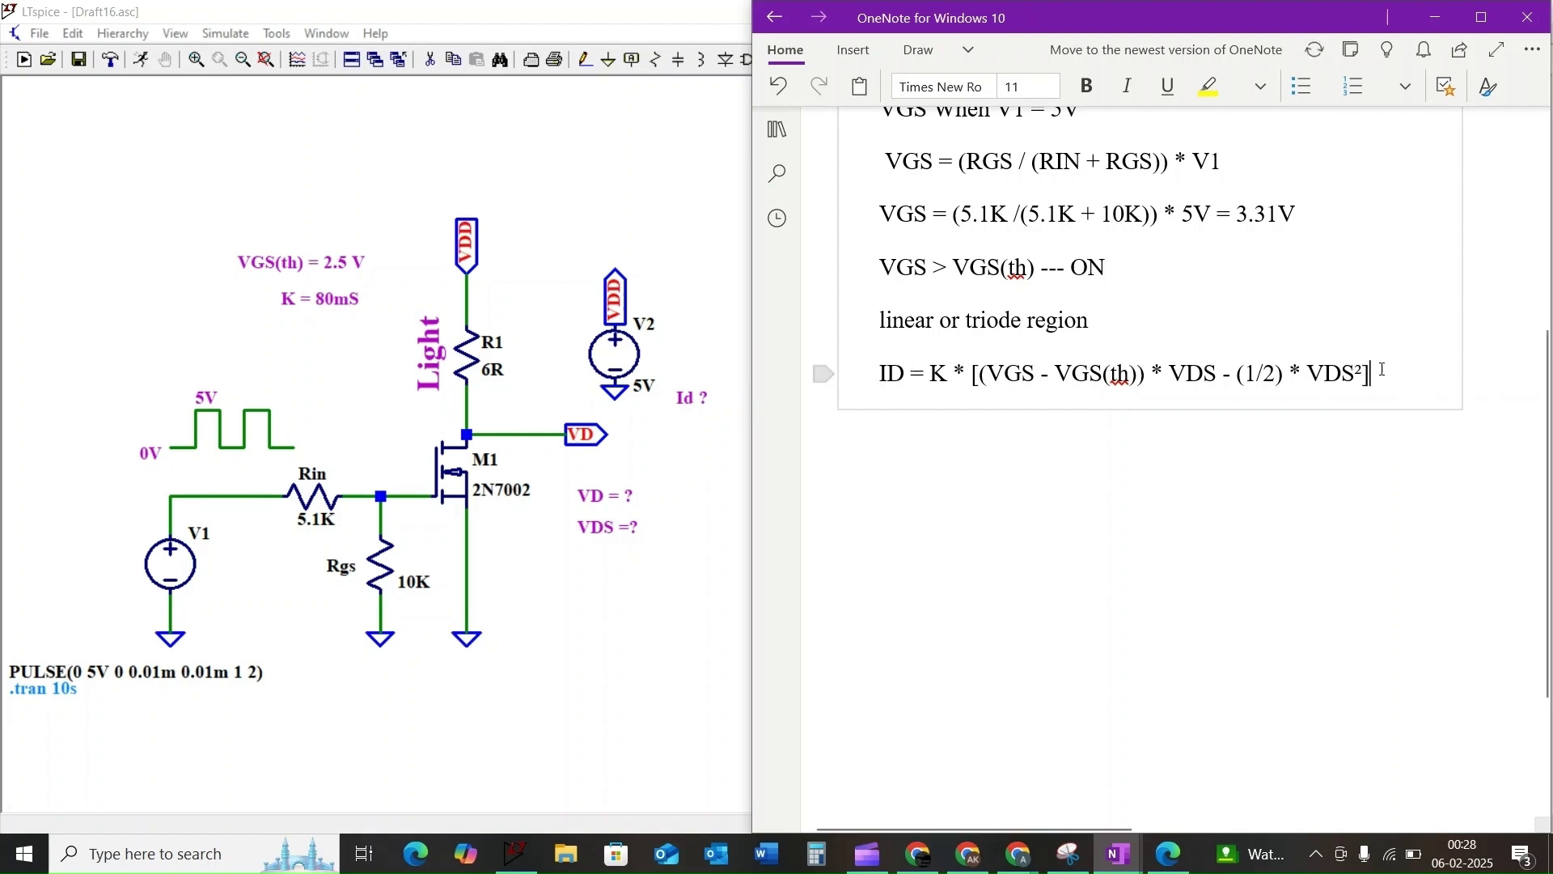
key(Return)
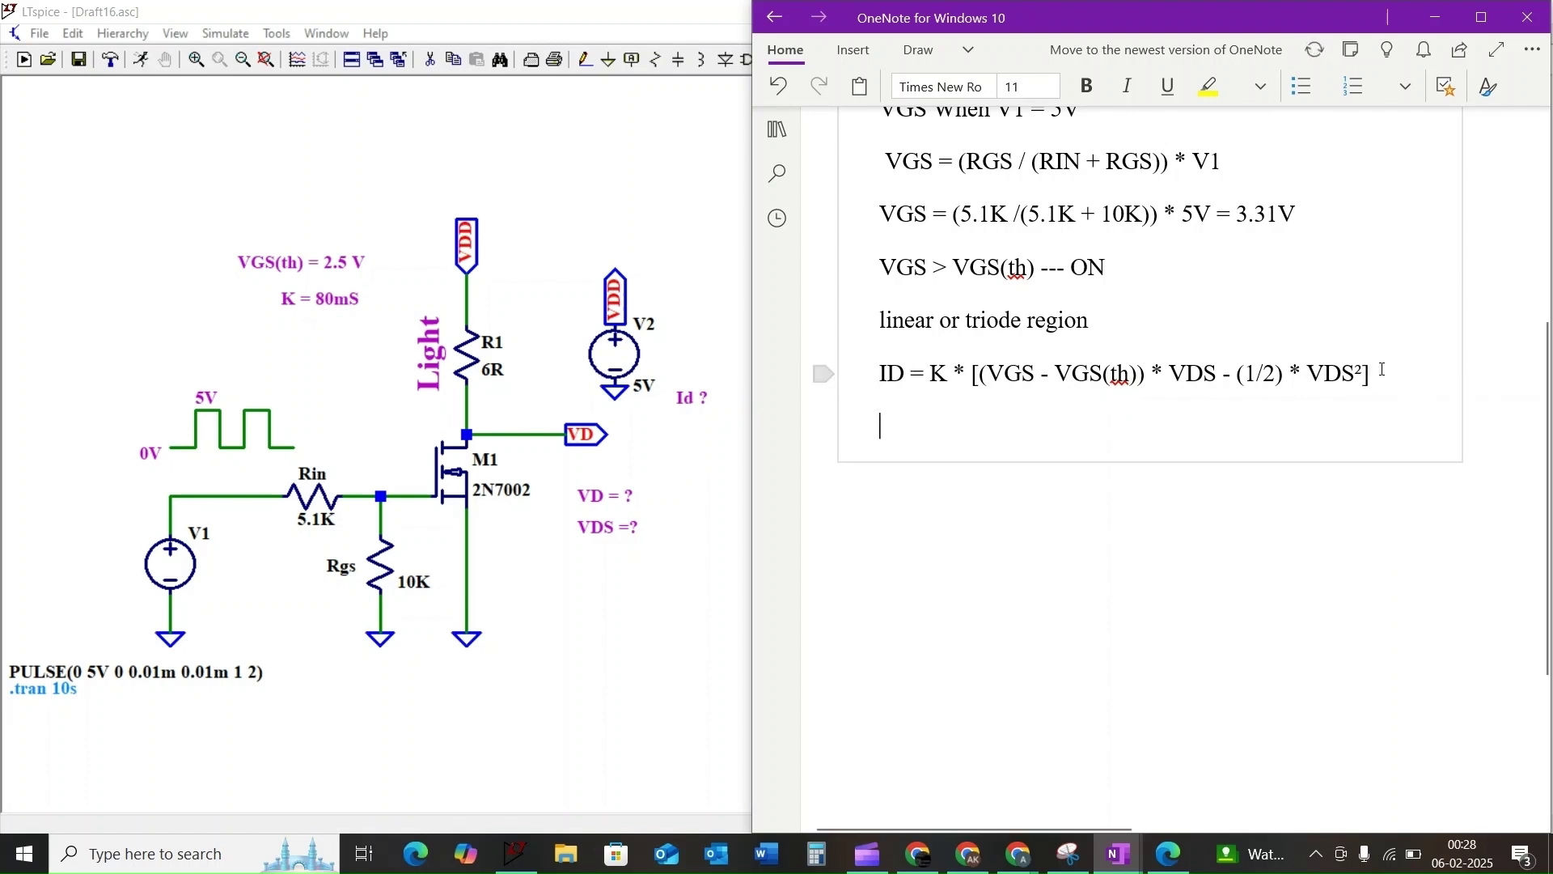
Add a KVL heading with the equation VDD = ID * R1 + VDS.
text(KVL)
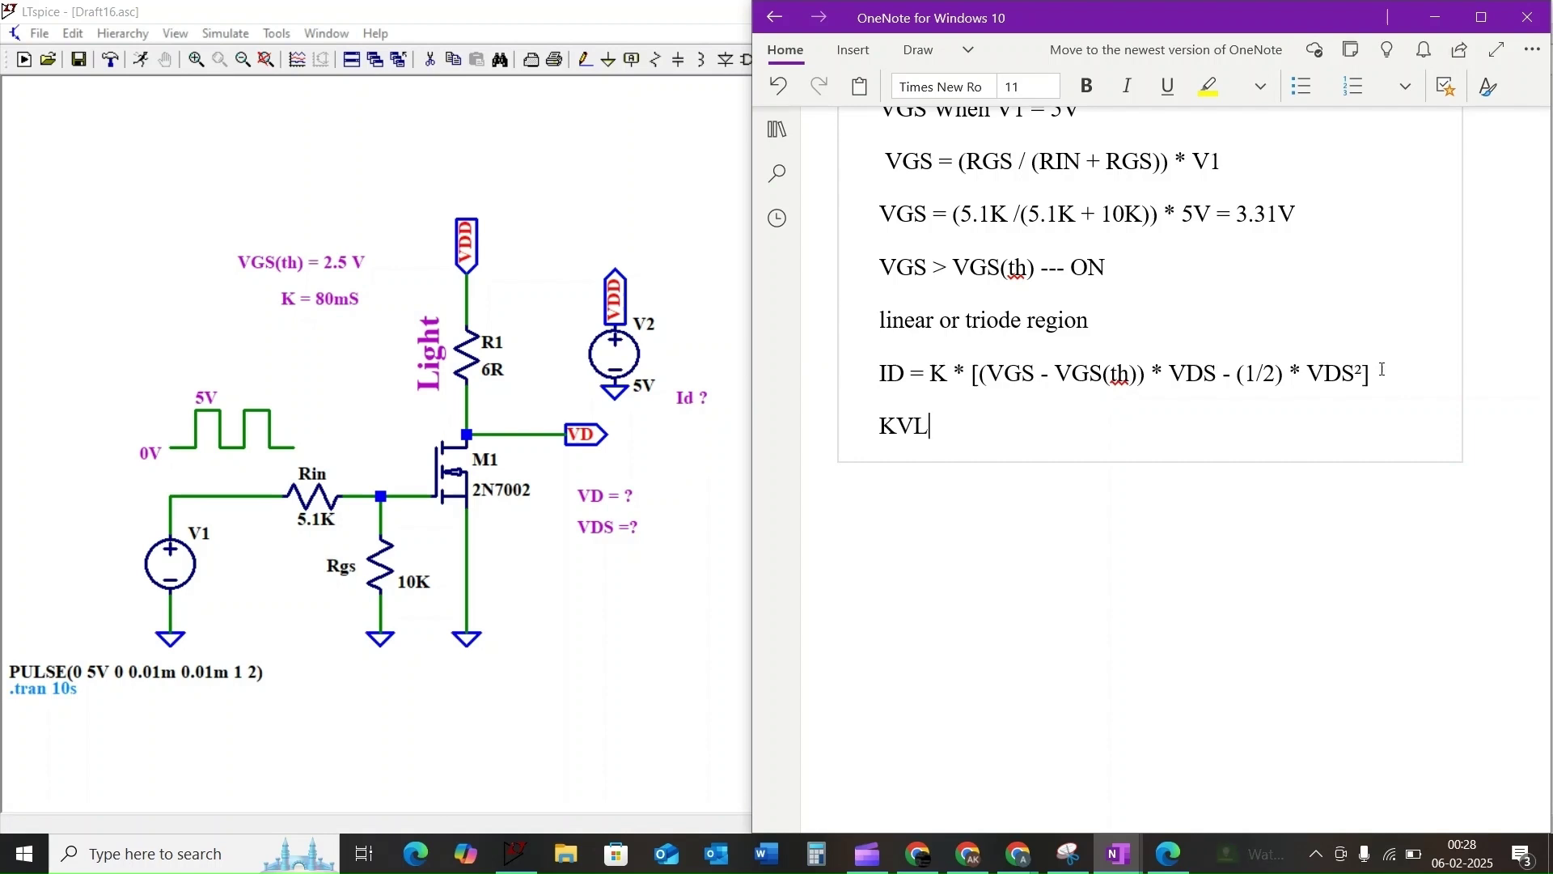
key(Return)
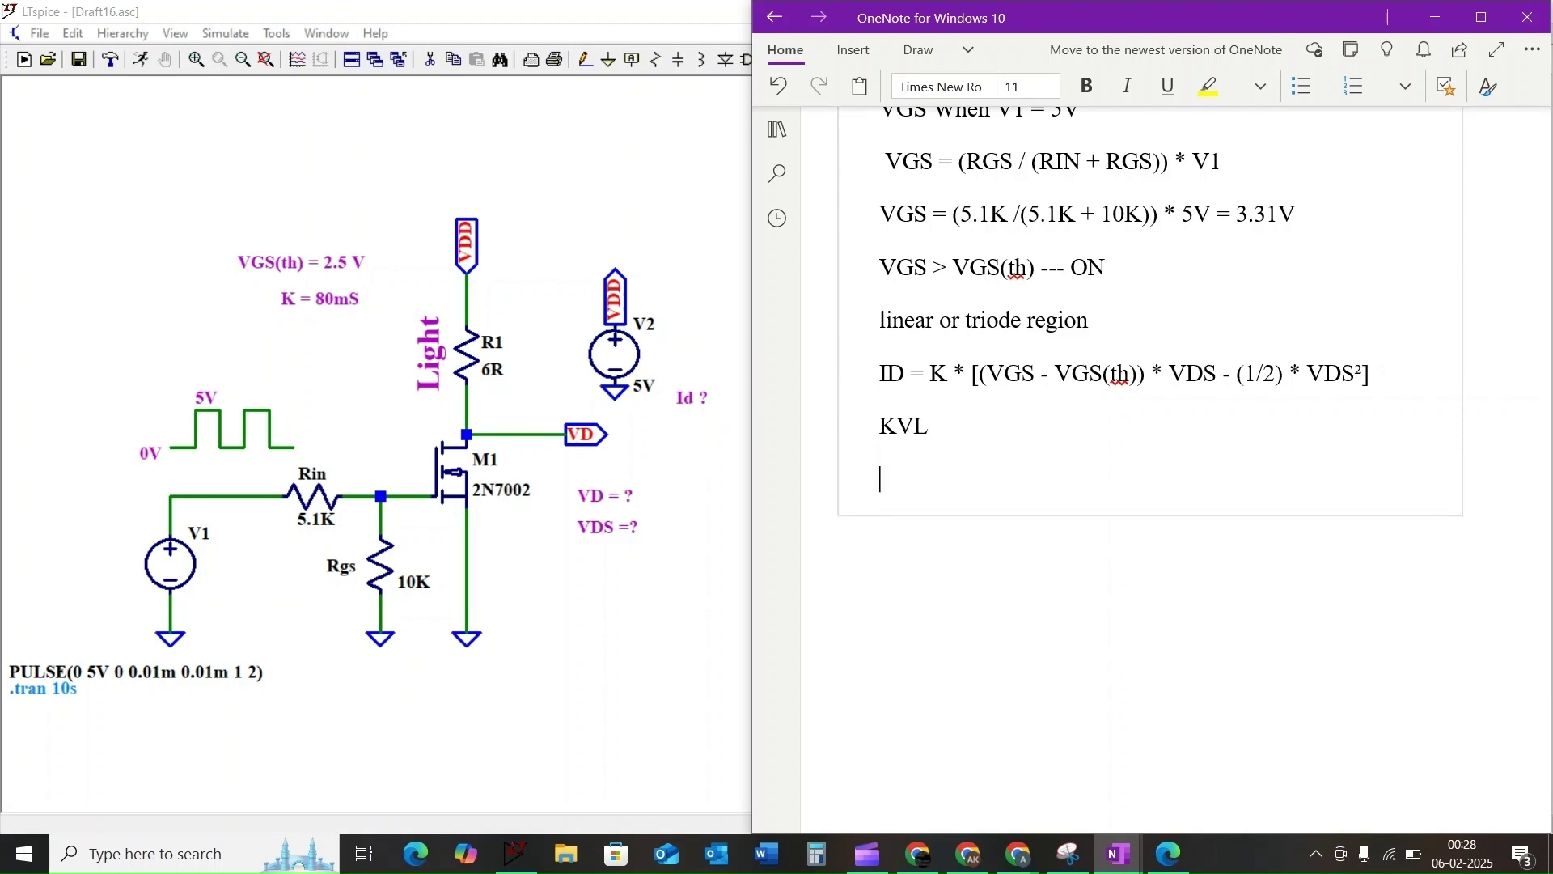
text(VDD = ID * R1 + VDS)
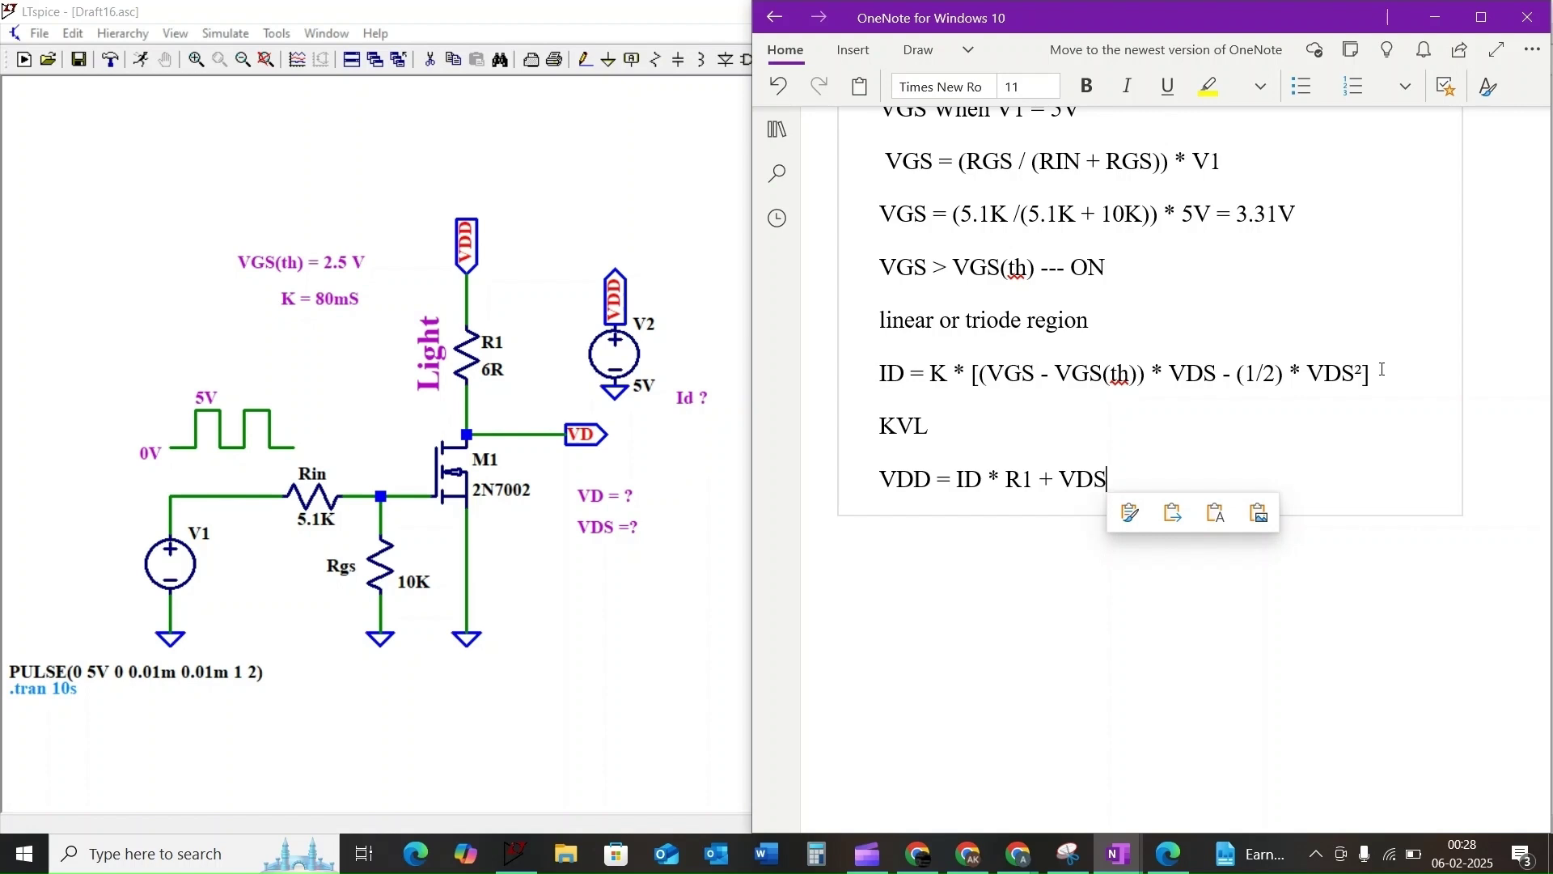
click(1127, 484)
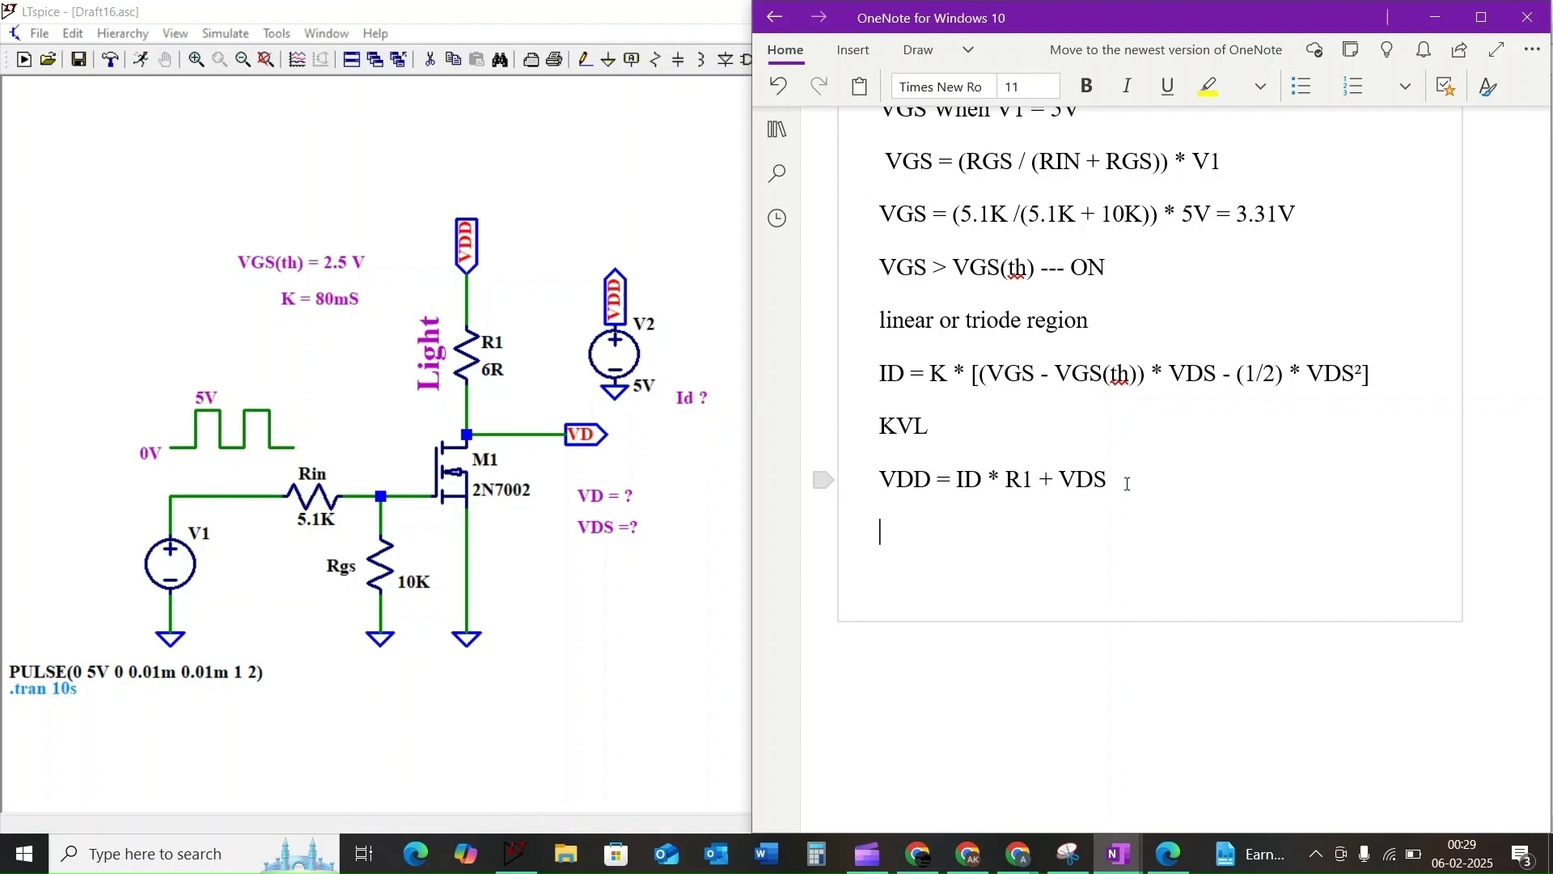
Rewrite it as VDD = {triode ID expression} * R1 + VDS.
key(Return)
text(VDD)
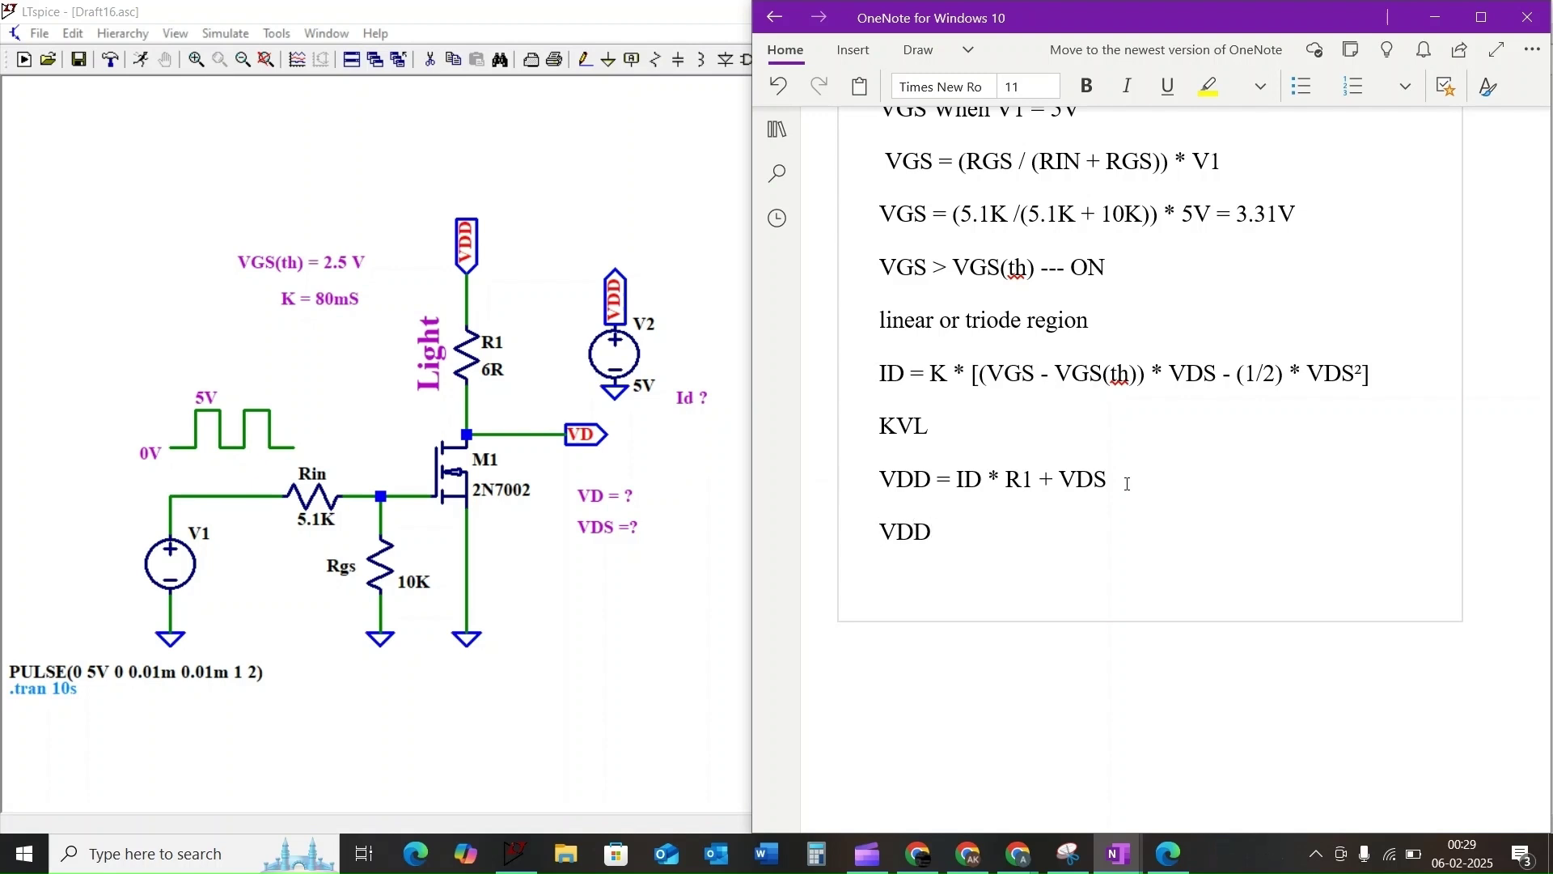
text( = {)
text(K * [(VGS - VGS(th)) * VDS - (1/2) * VDS²])
text(})
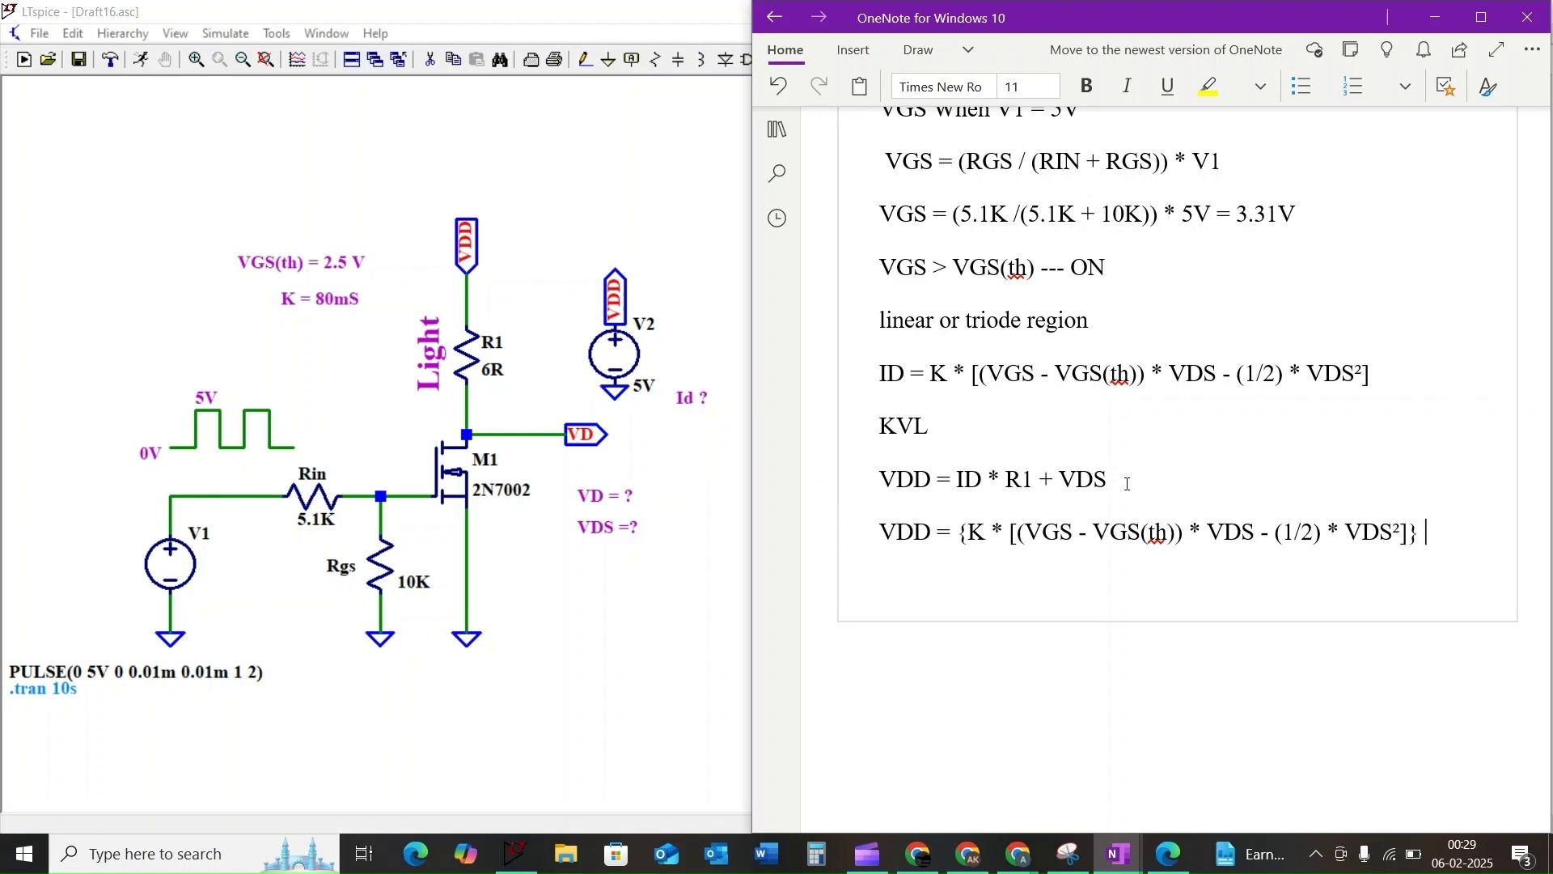
text( *R1 )
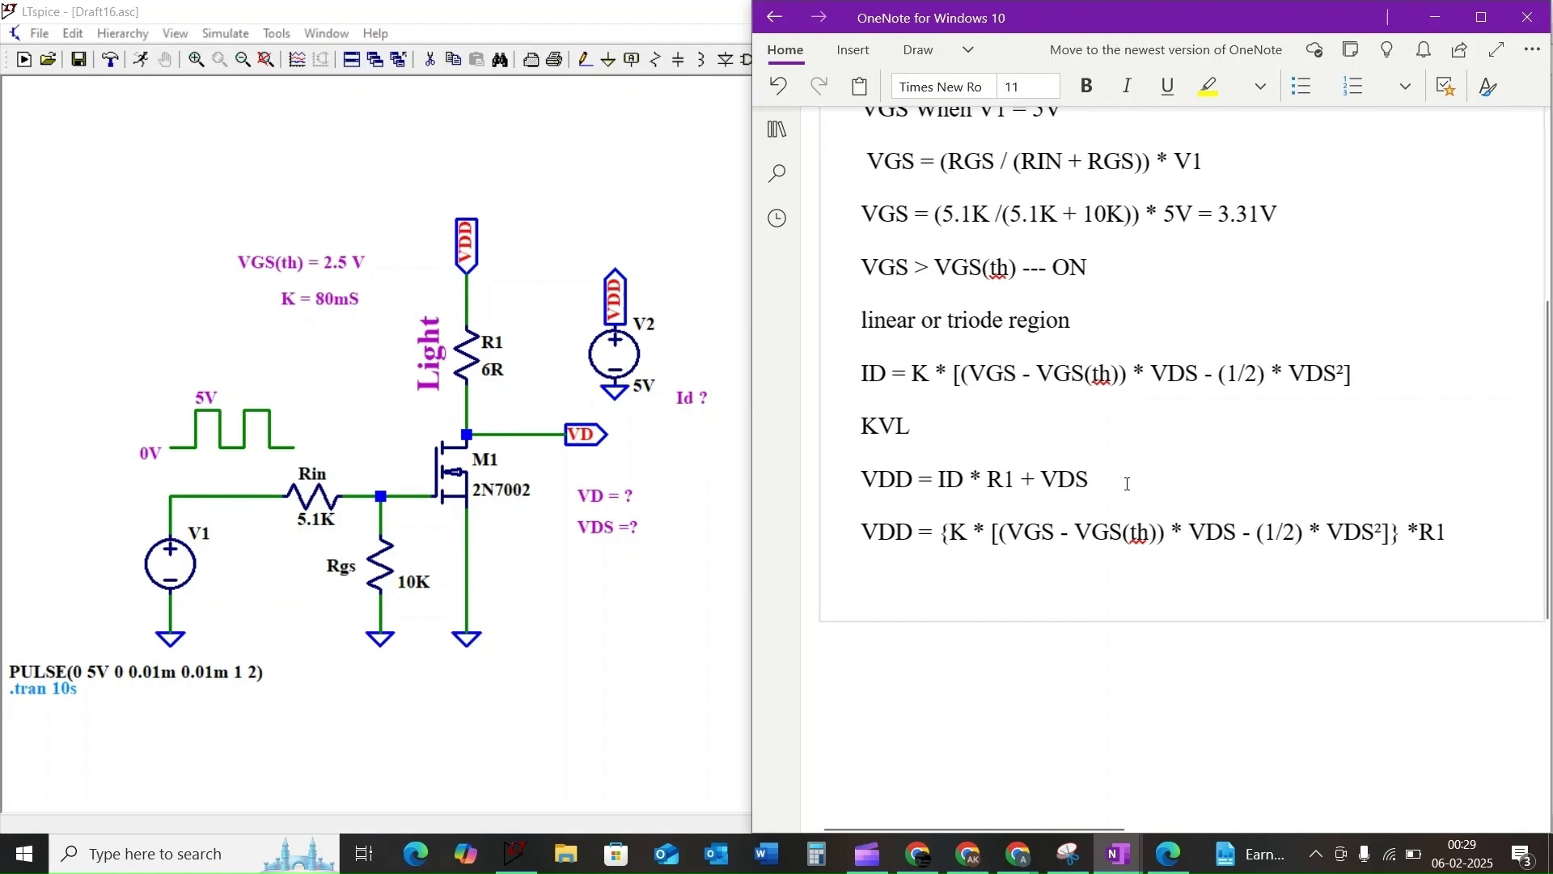
text(+)
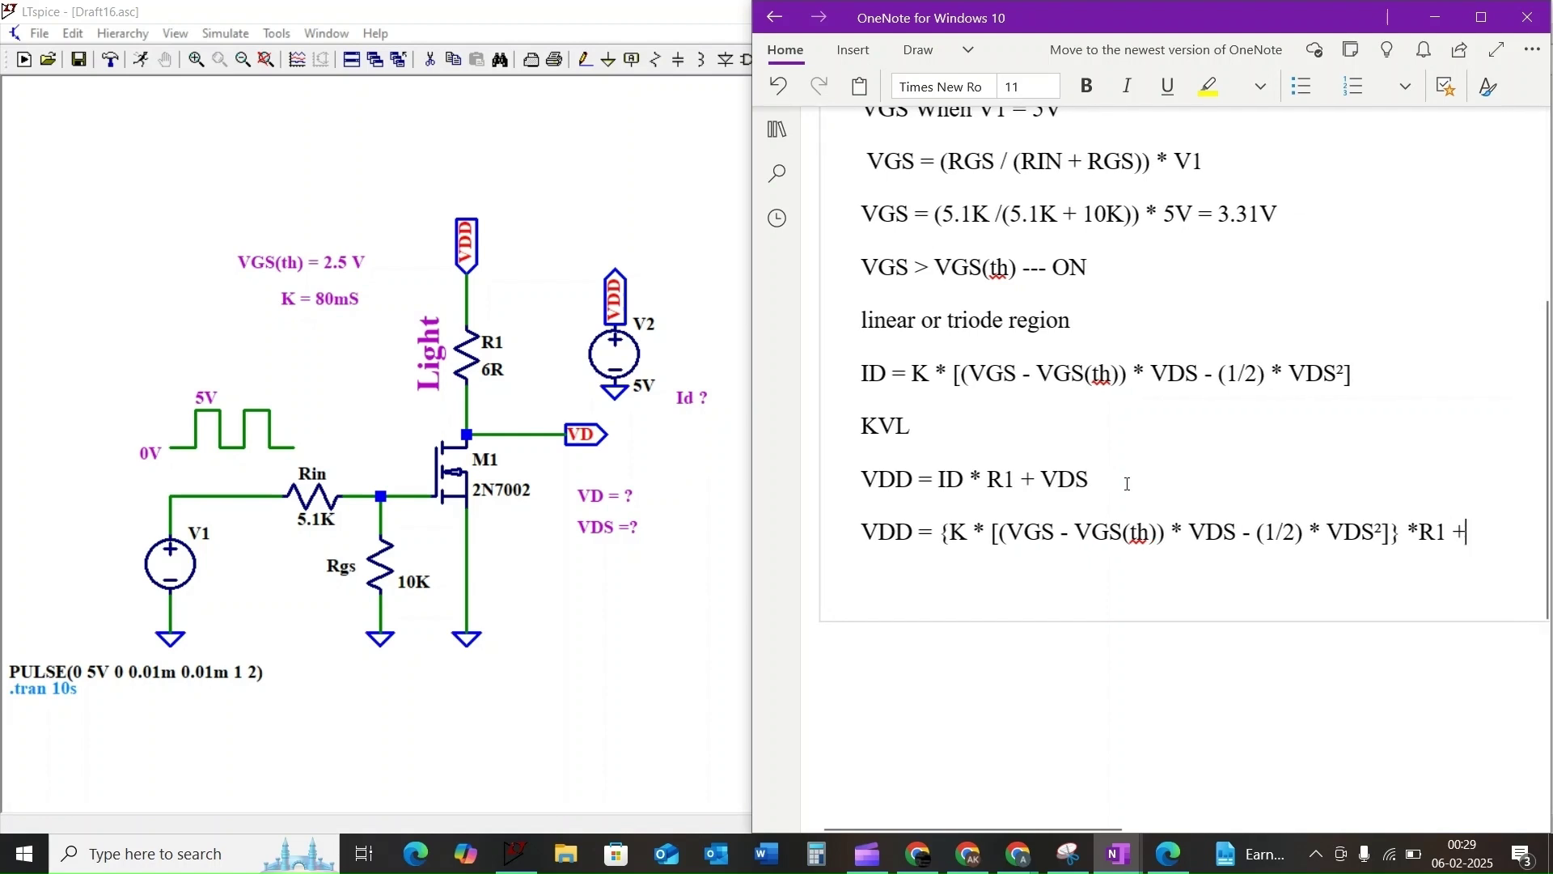
text(VDS)
key(Return)
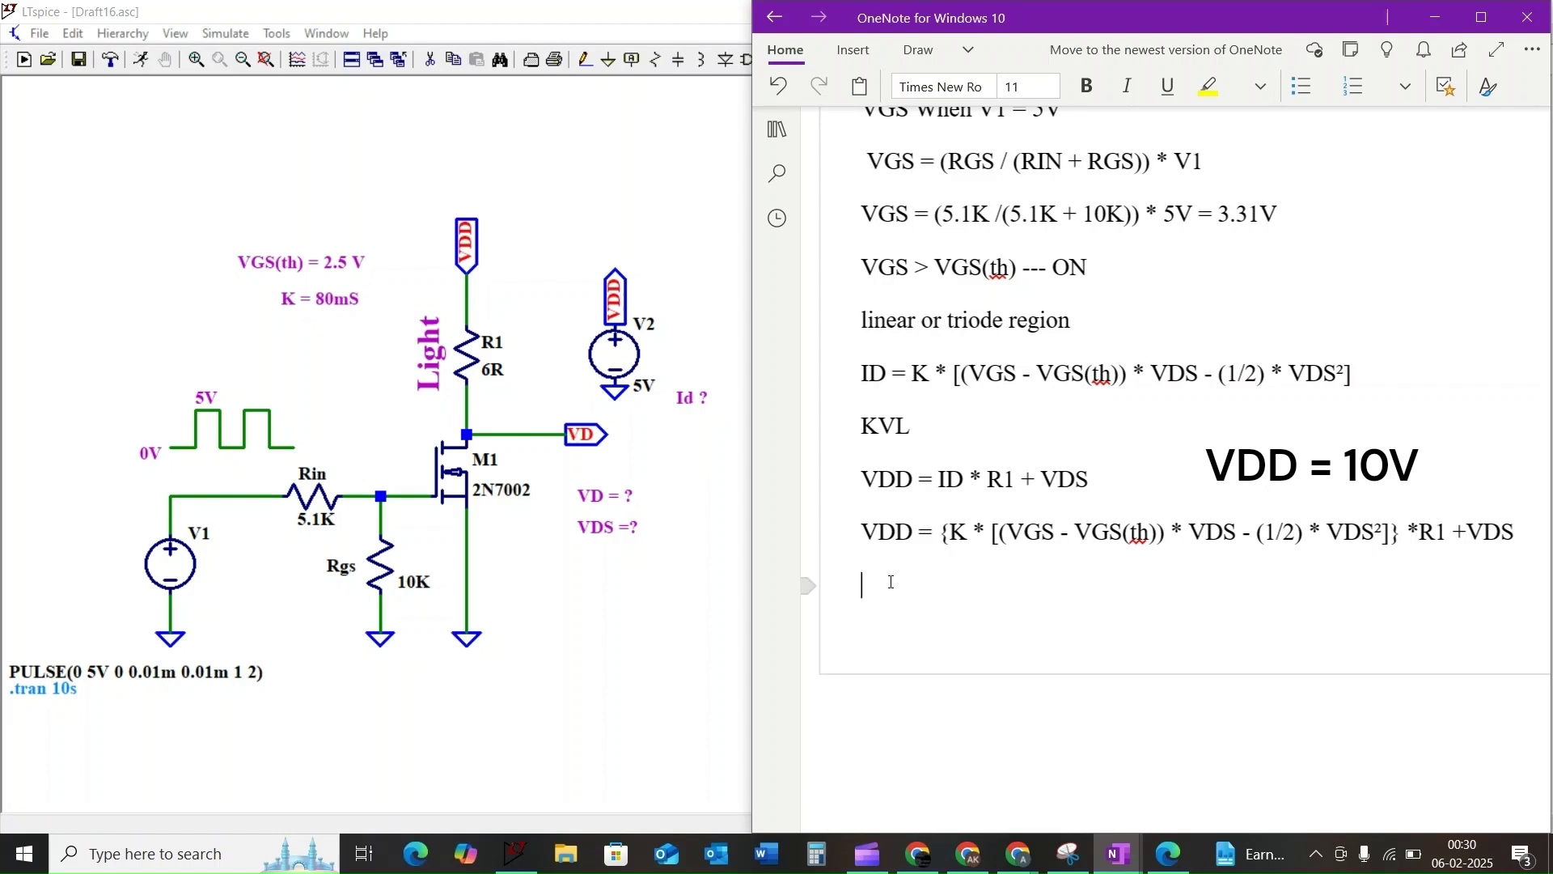
Type the numeric substitution 5V = {80mS *[3.31V - 2.5V] * VDS - 0.5 * VDS² } * 6R + VDS.
text(5)
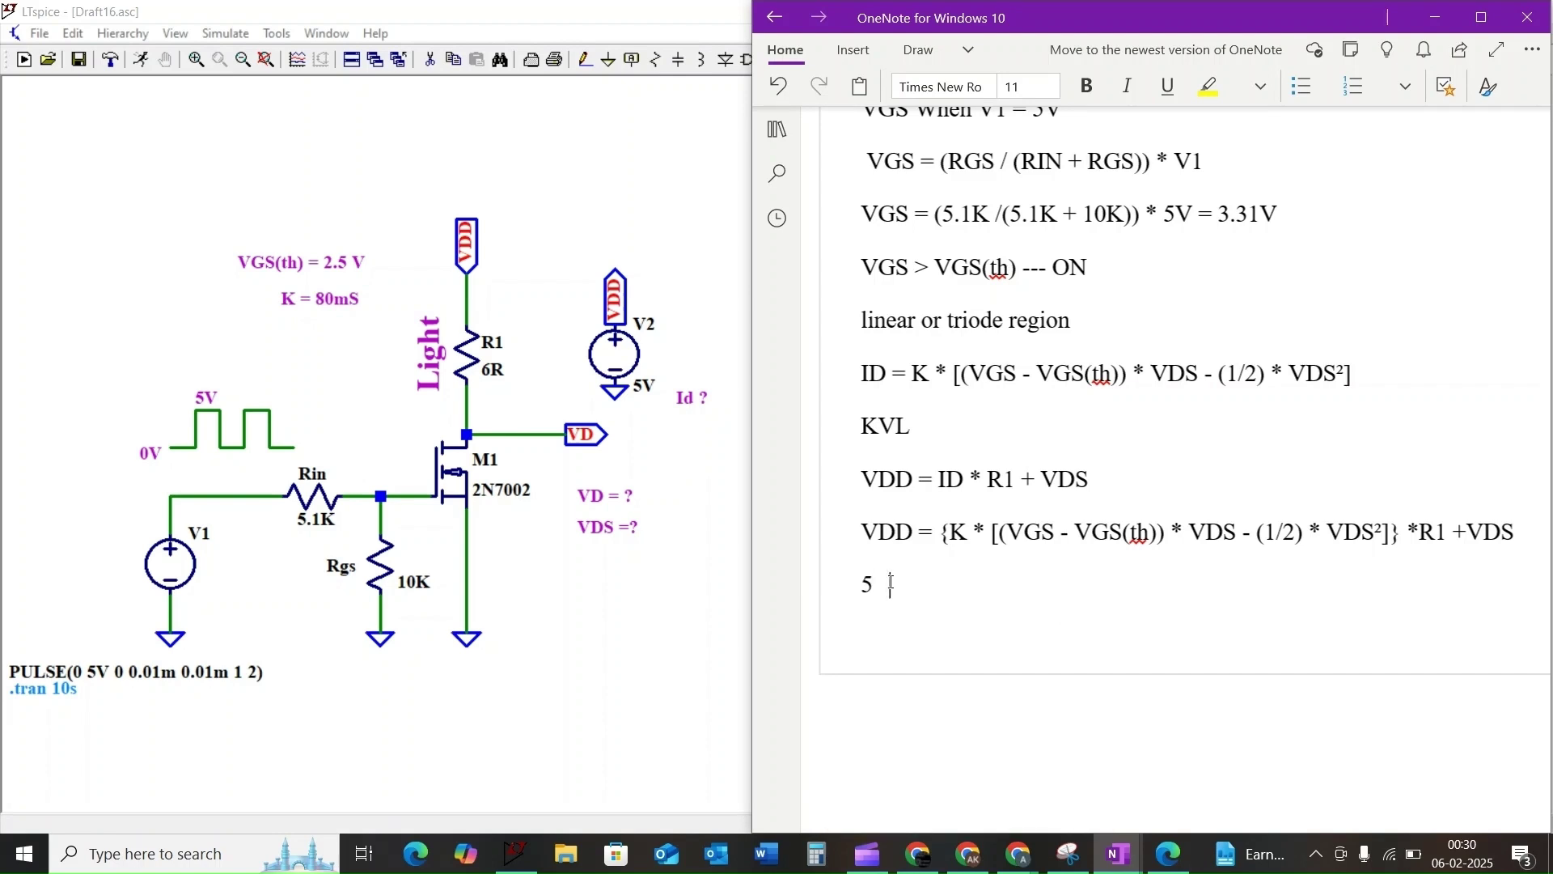
text(V= {80mS *{)
key(BackSpace)
text([)
text(3.31)
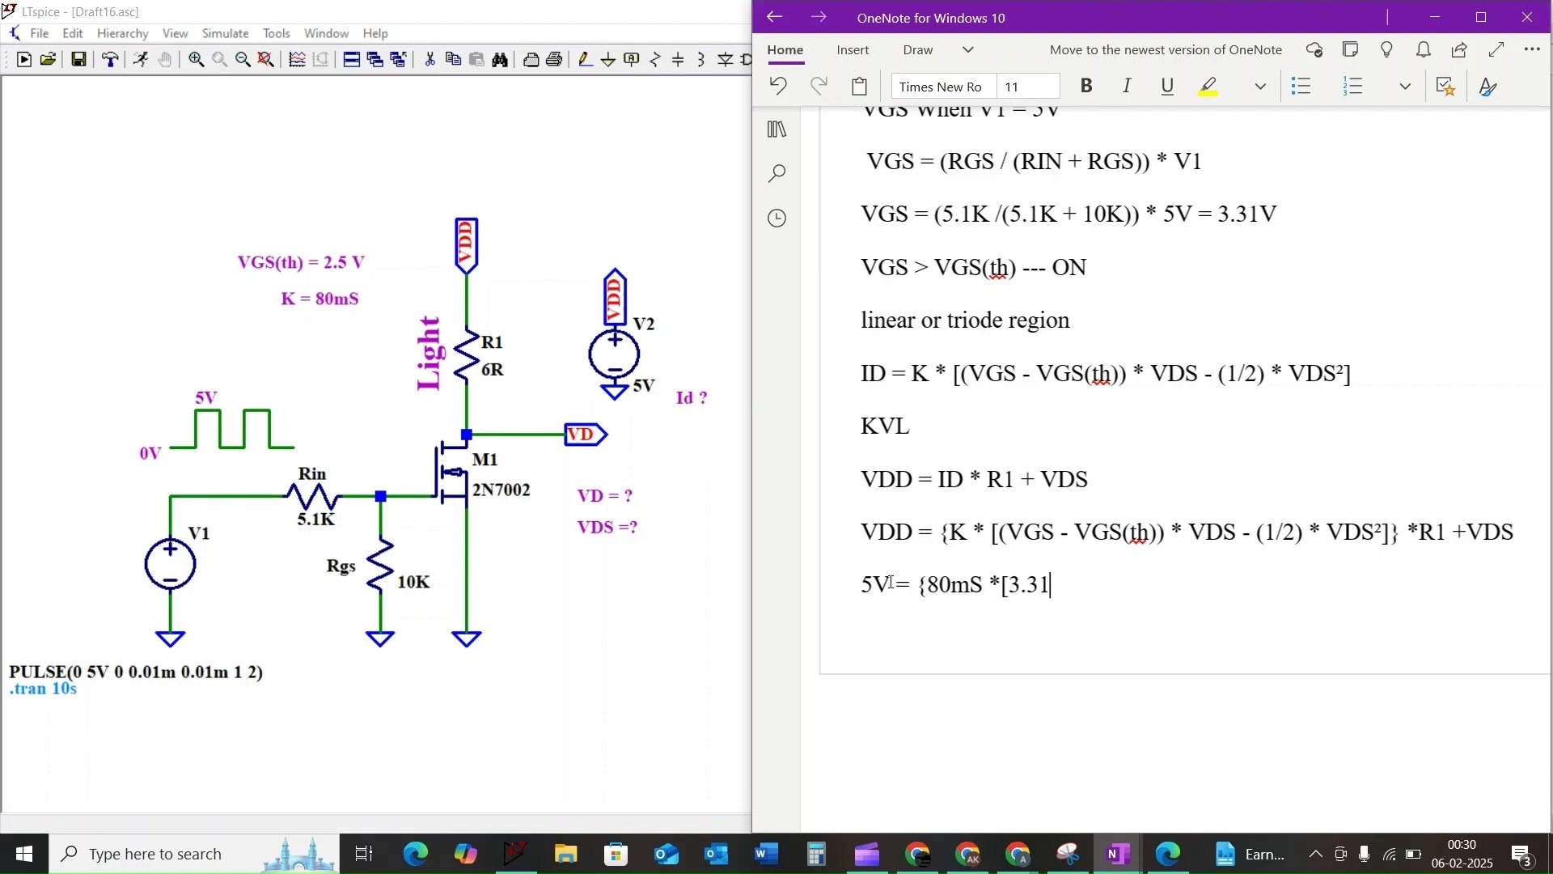
text(V - 2.5V] * V)
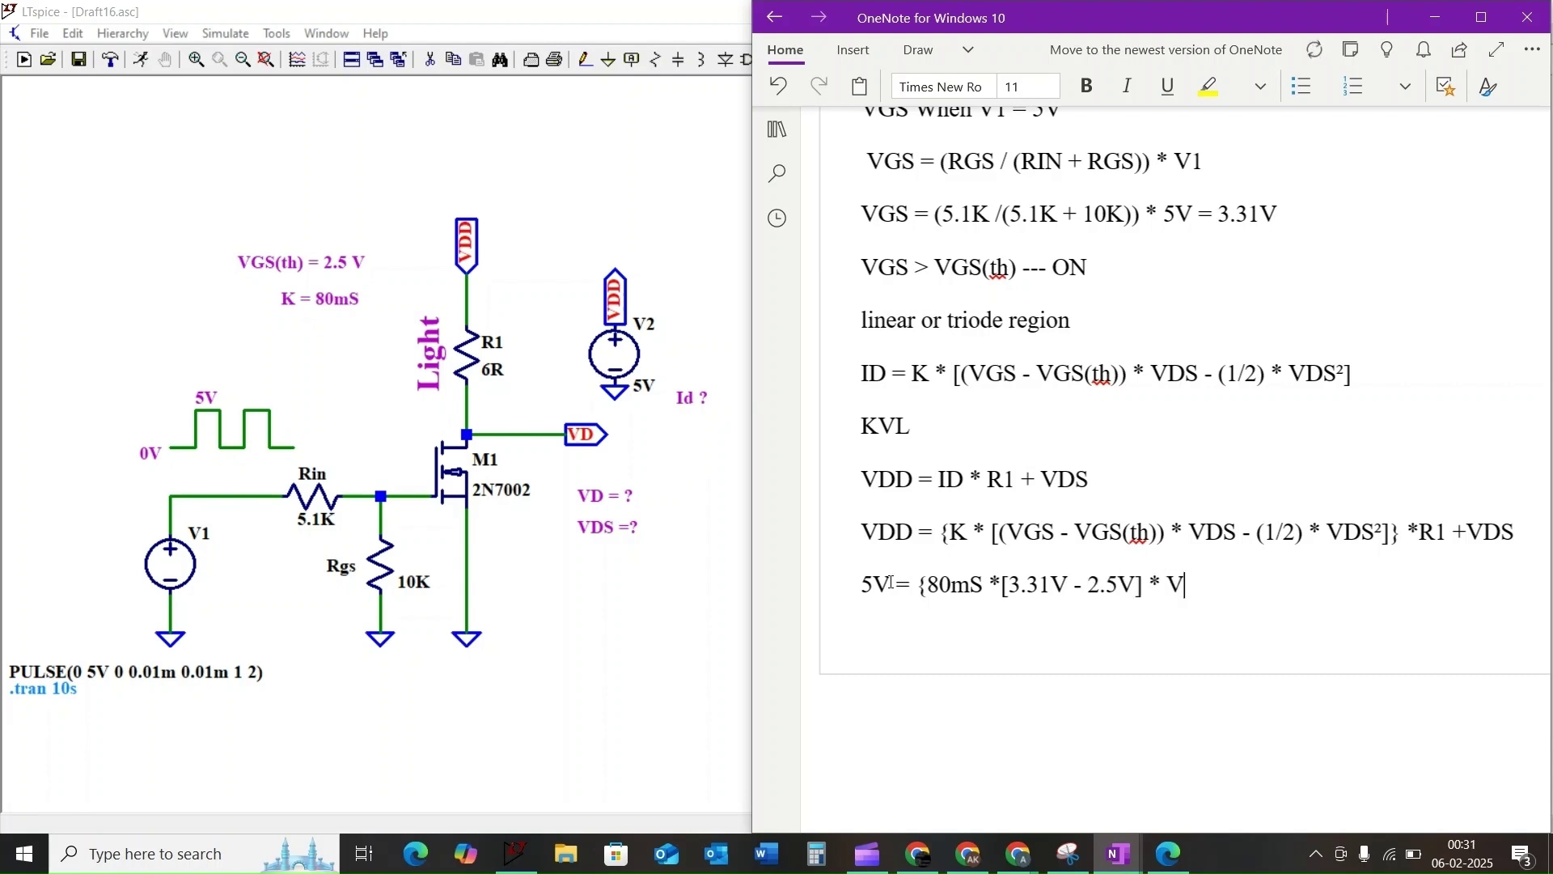
text(DS - 0.5 * VDS² } * 6R )
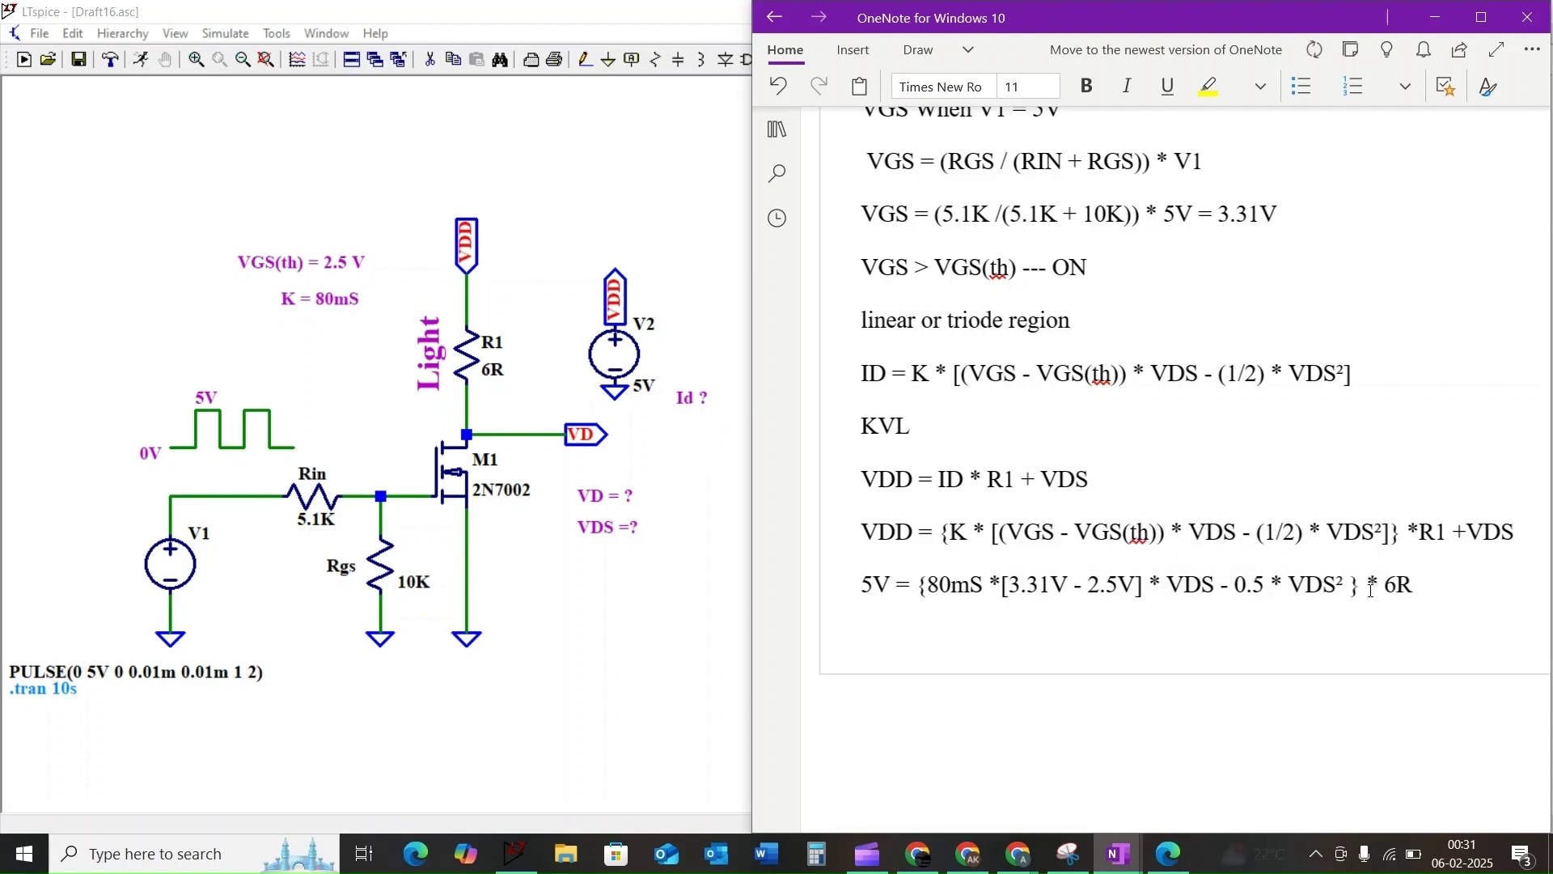
text(+)
text( VDS)
Add the quadratic 0.24 * VDS² - 1.3888 * VDS + 10 = 0, its two roots, and VDS = 1.64V.
key(Return)
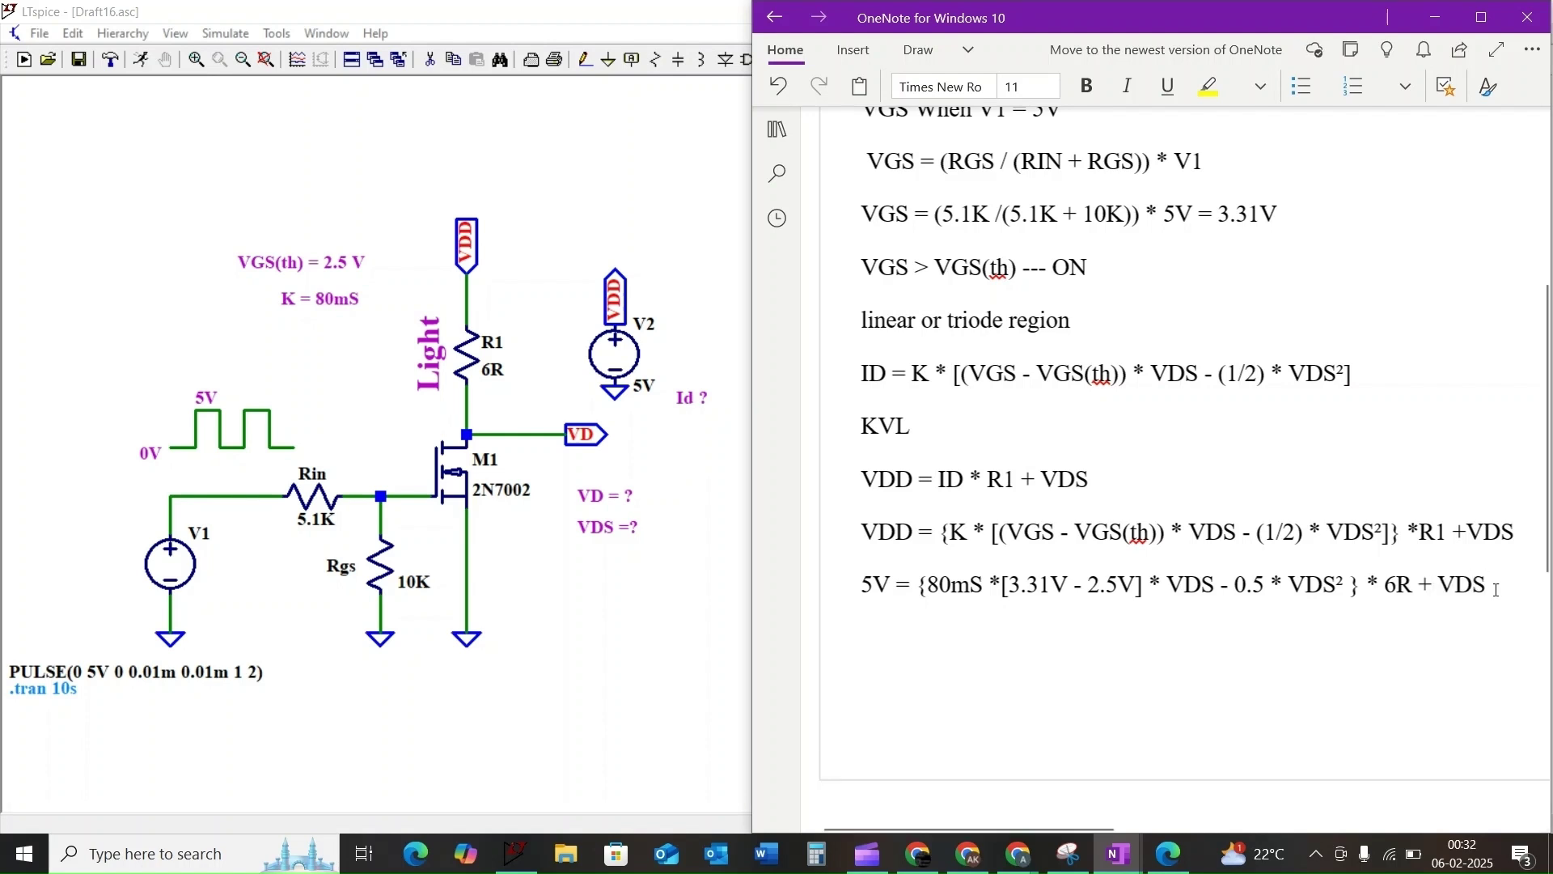
text(0.24 * VDS² - 1.3888 * VDS + 10 = 0)
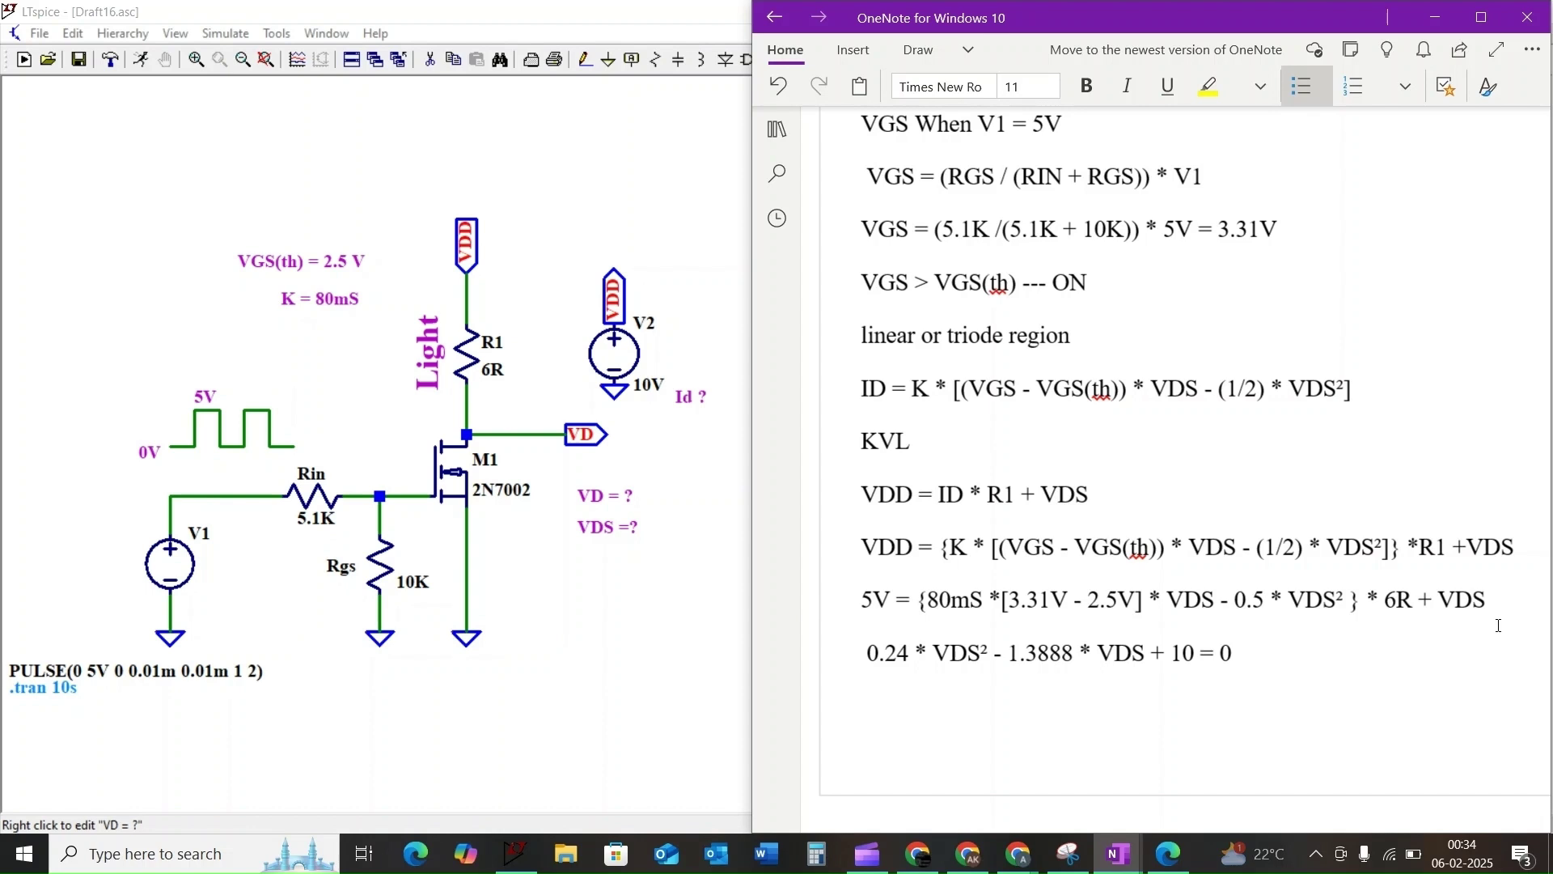
text(VDS ≈ 4.15V or VDS ≈ 1.64V)
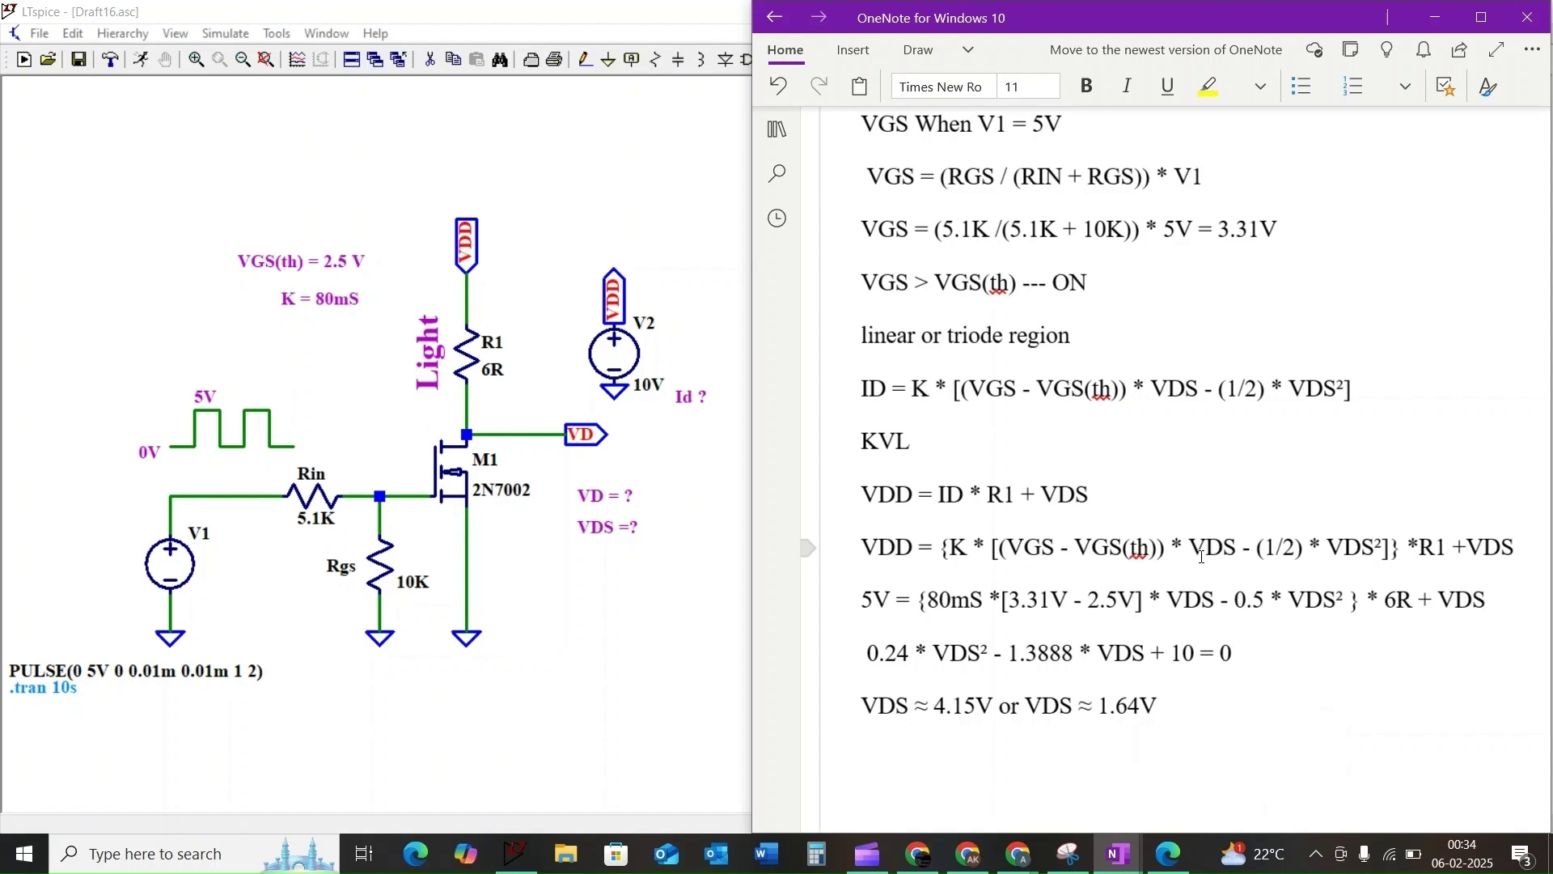
key(Return)
text(VDS = 1.64V)
key(Return)
scroll(1116, 461, down, 5)
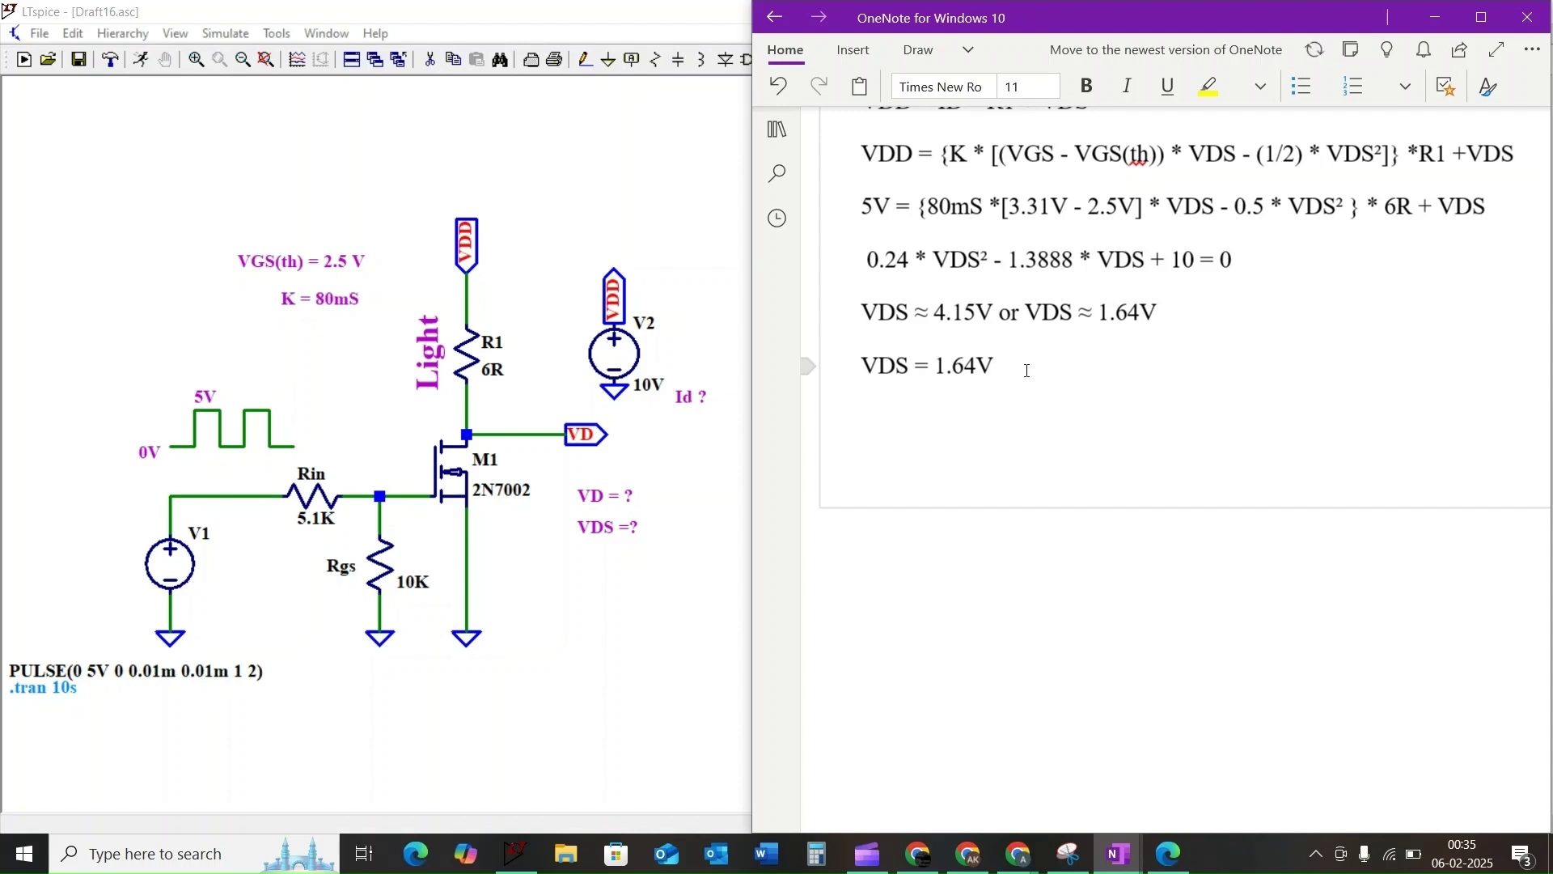
Add ID = (VDD - VDS) / R1 ≈ 1.39A and the check VDS < (VGS - VGS(th)) = 3.31V - 2.5V = 0.81V.
text(ID = (VDD - VDS) / R1 ≈ 1.39A)
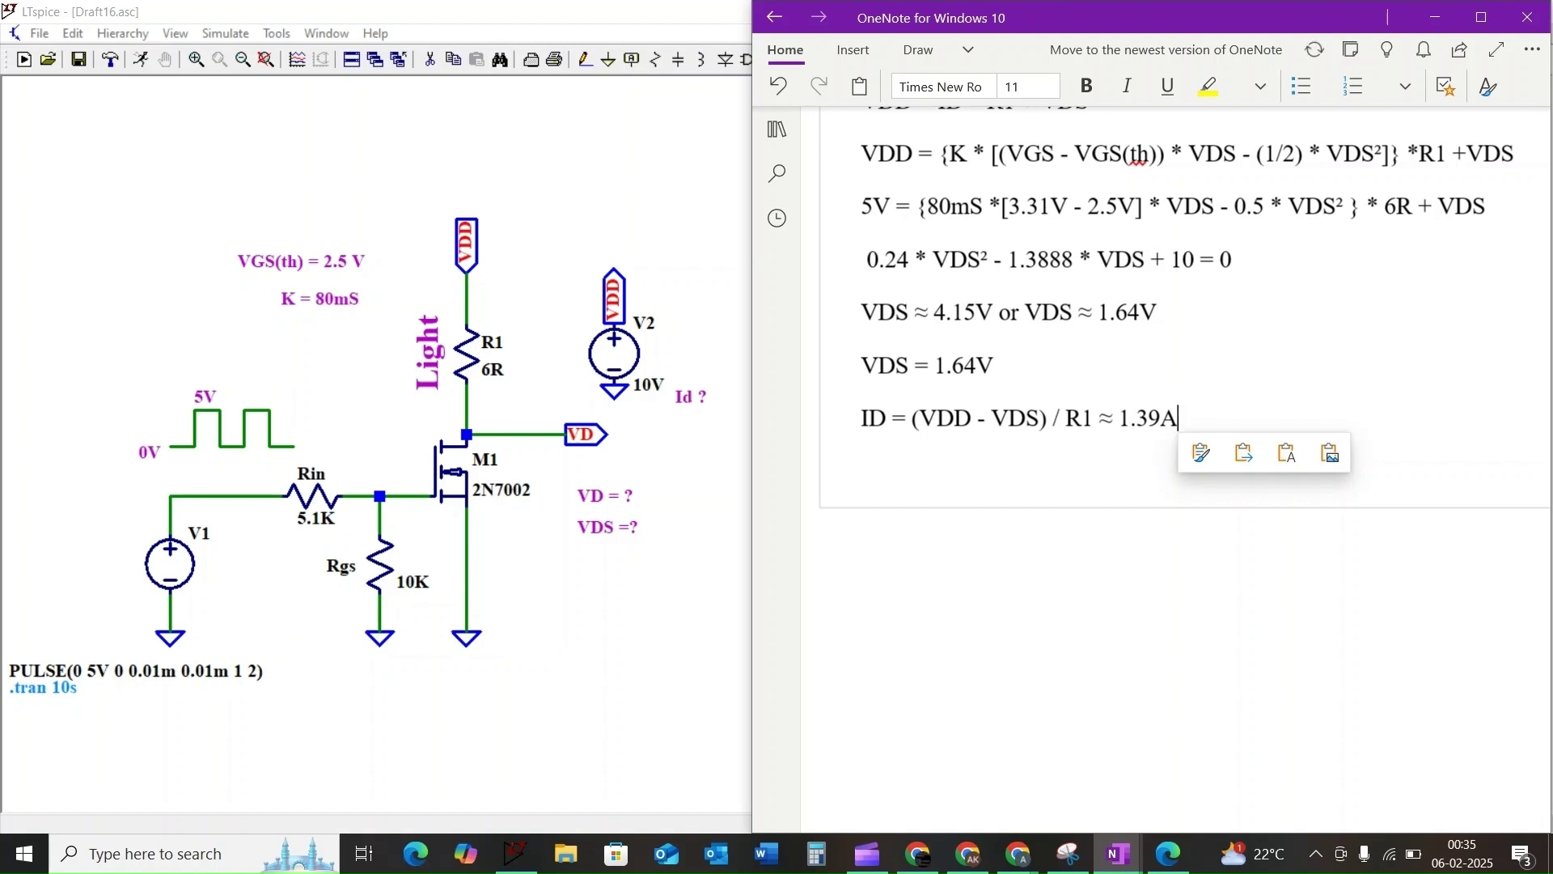
key(Return)
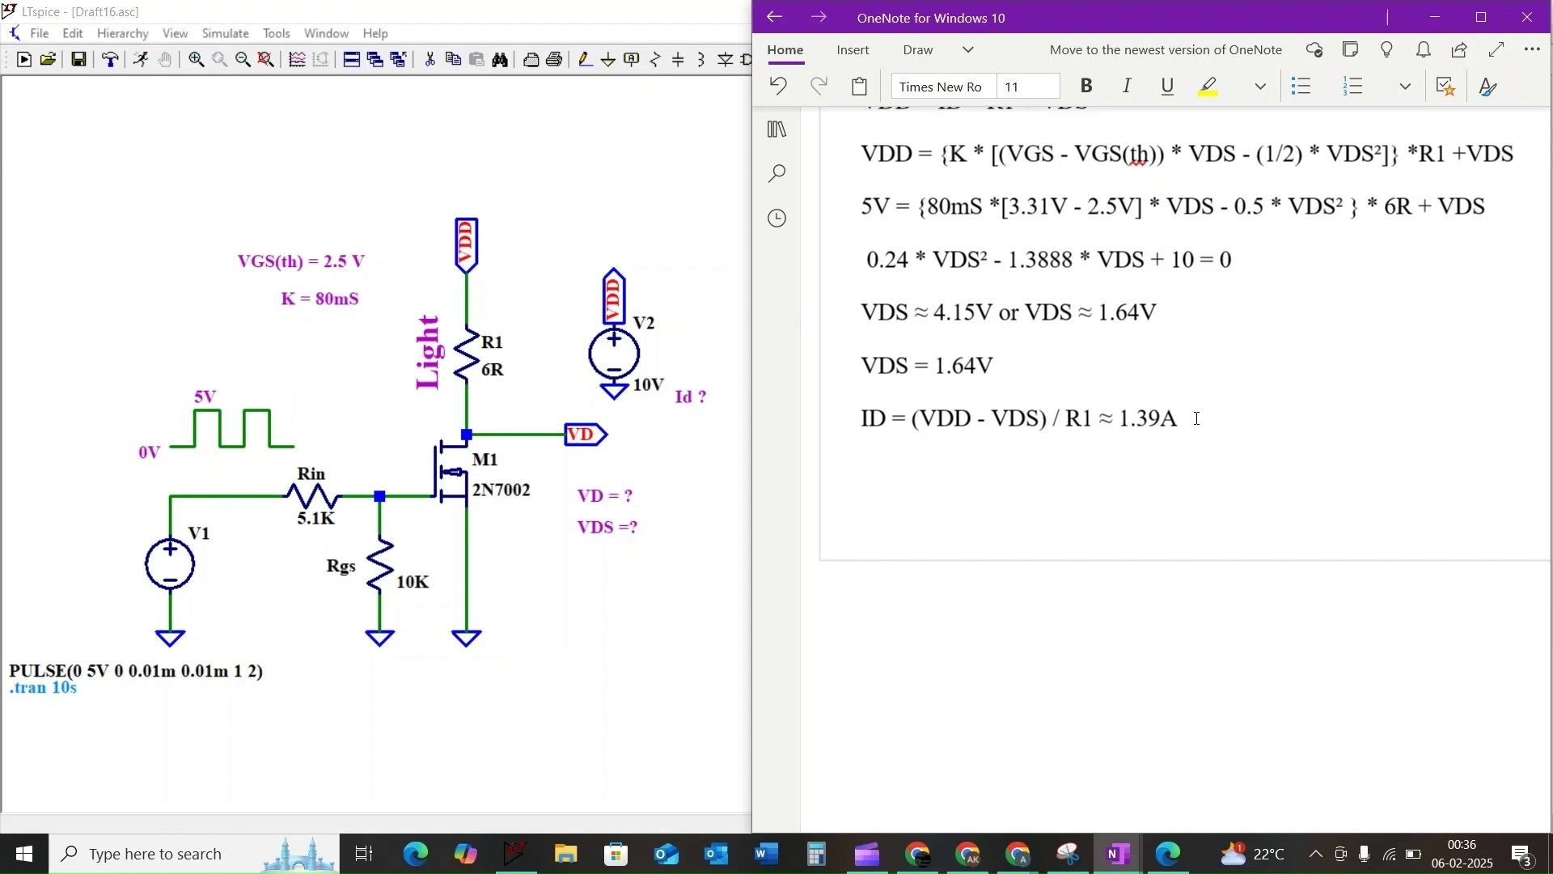
text(VDS < (VGS - VGS(th)))
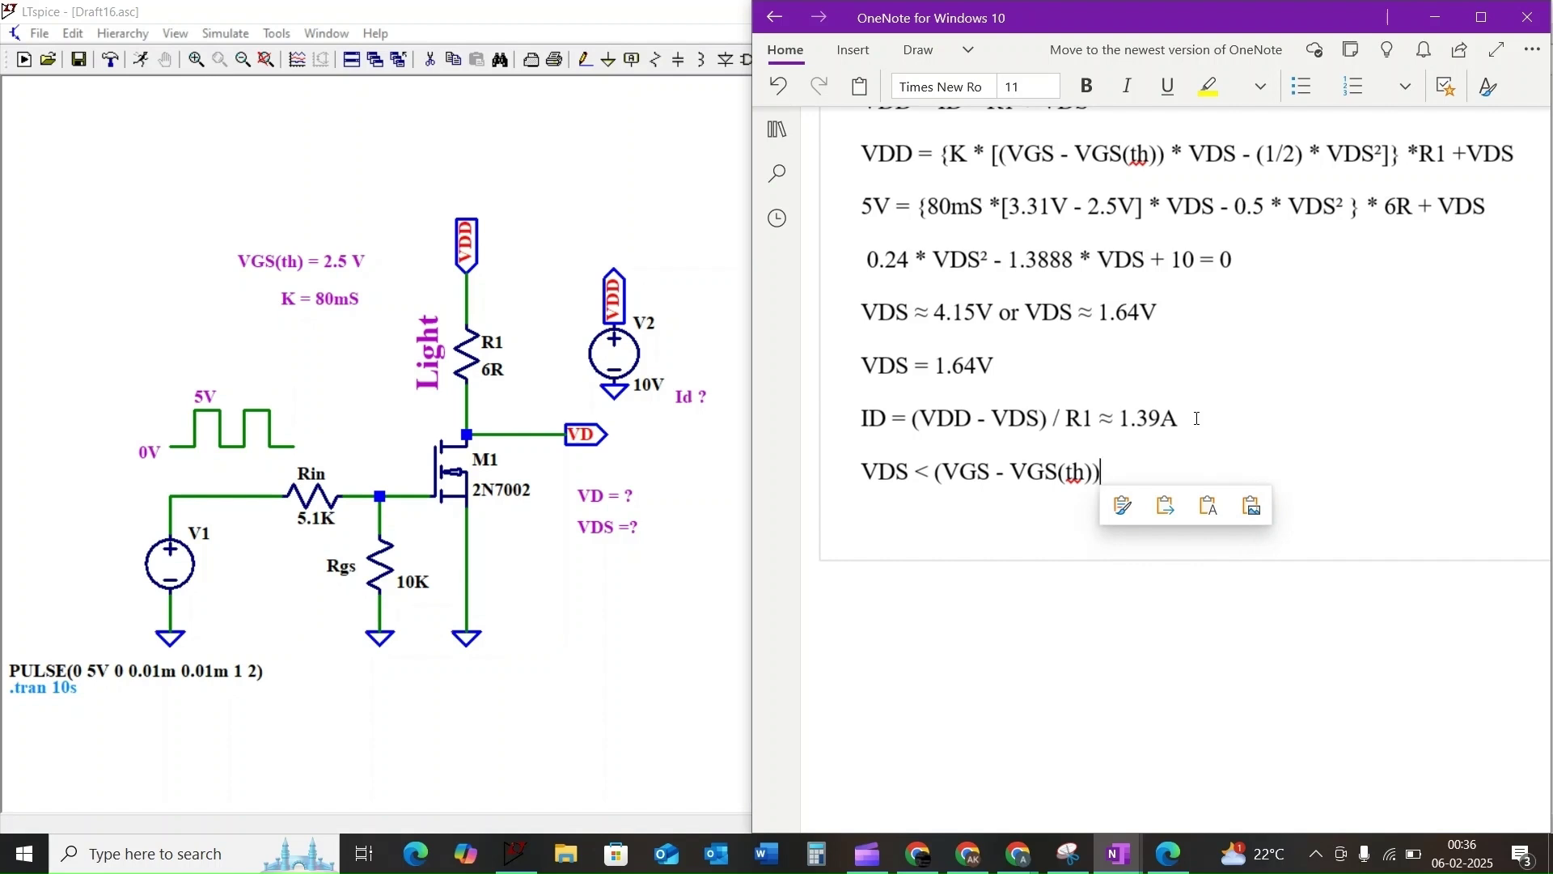
text(= )
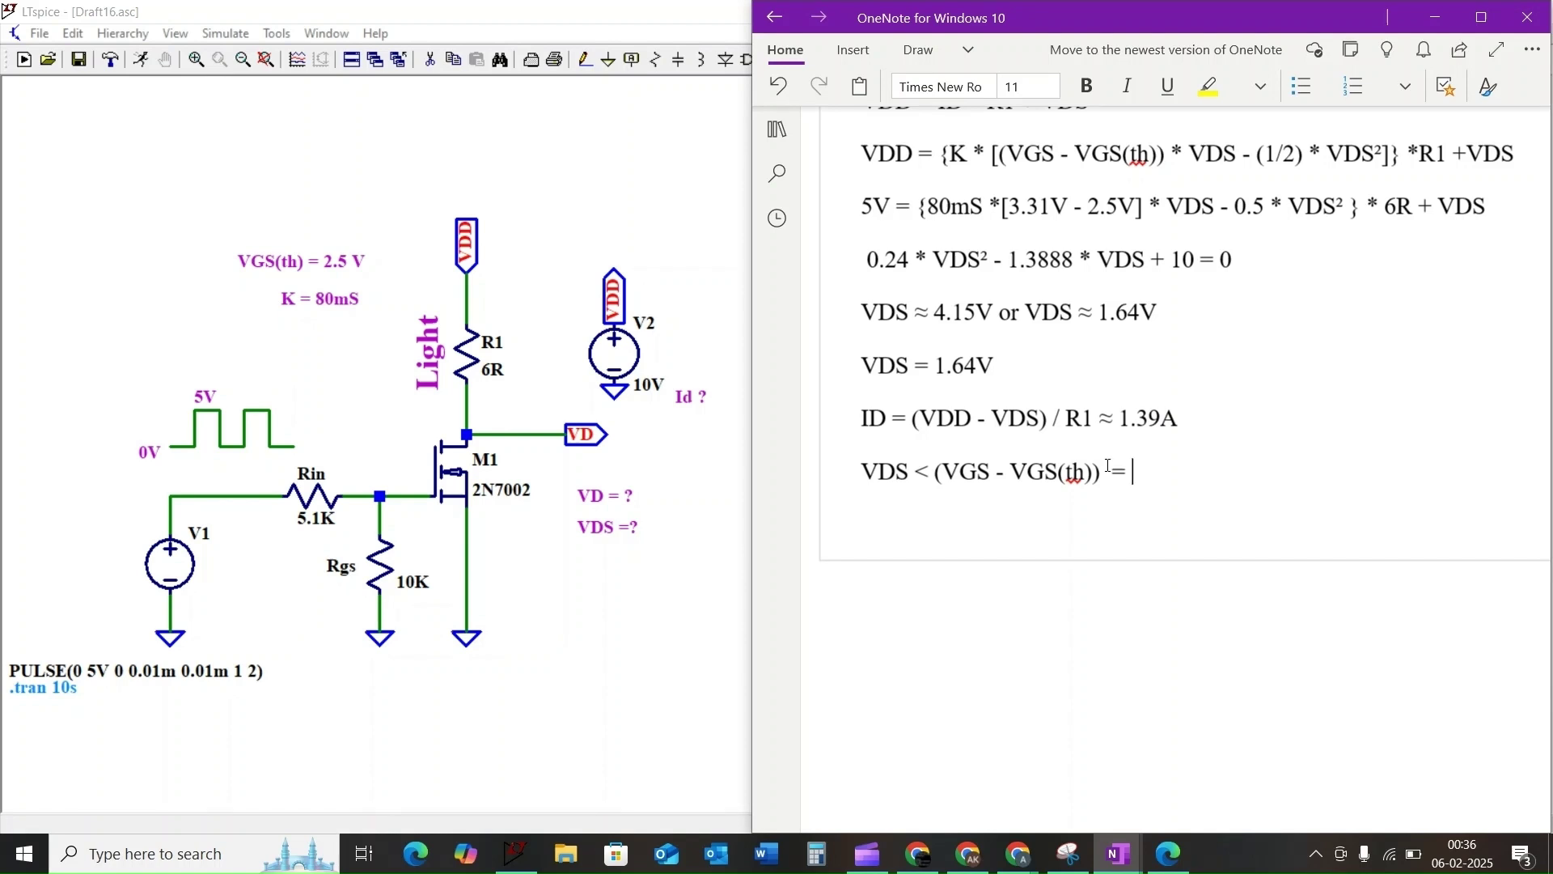
text(3.31)
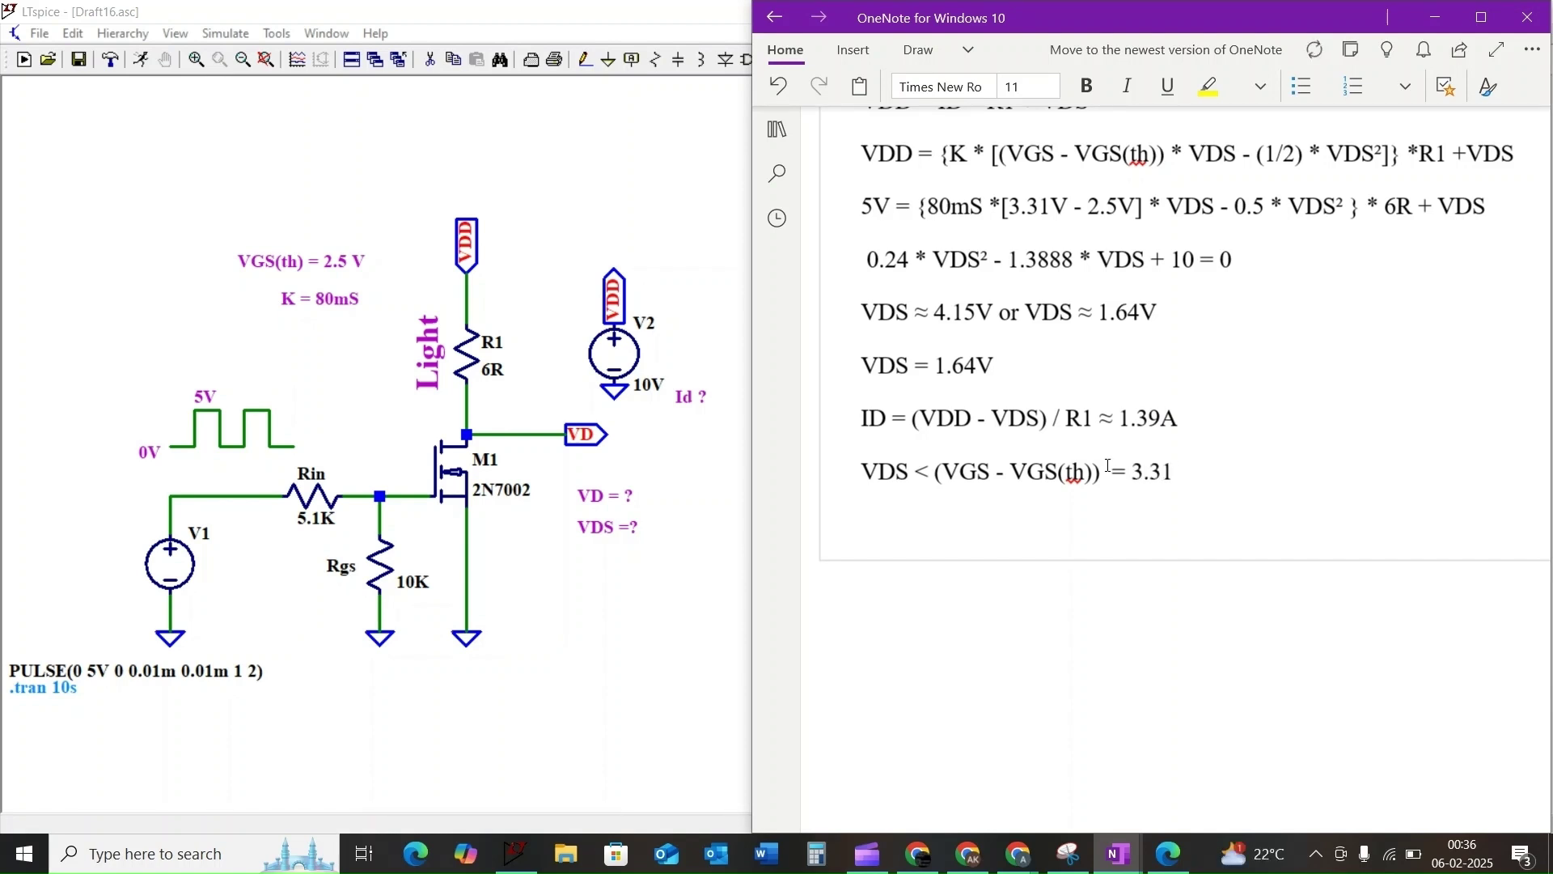
text(V -2.5V = 0.81V)
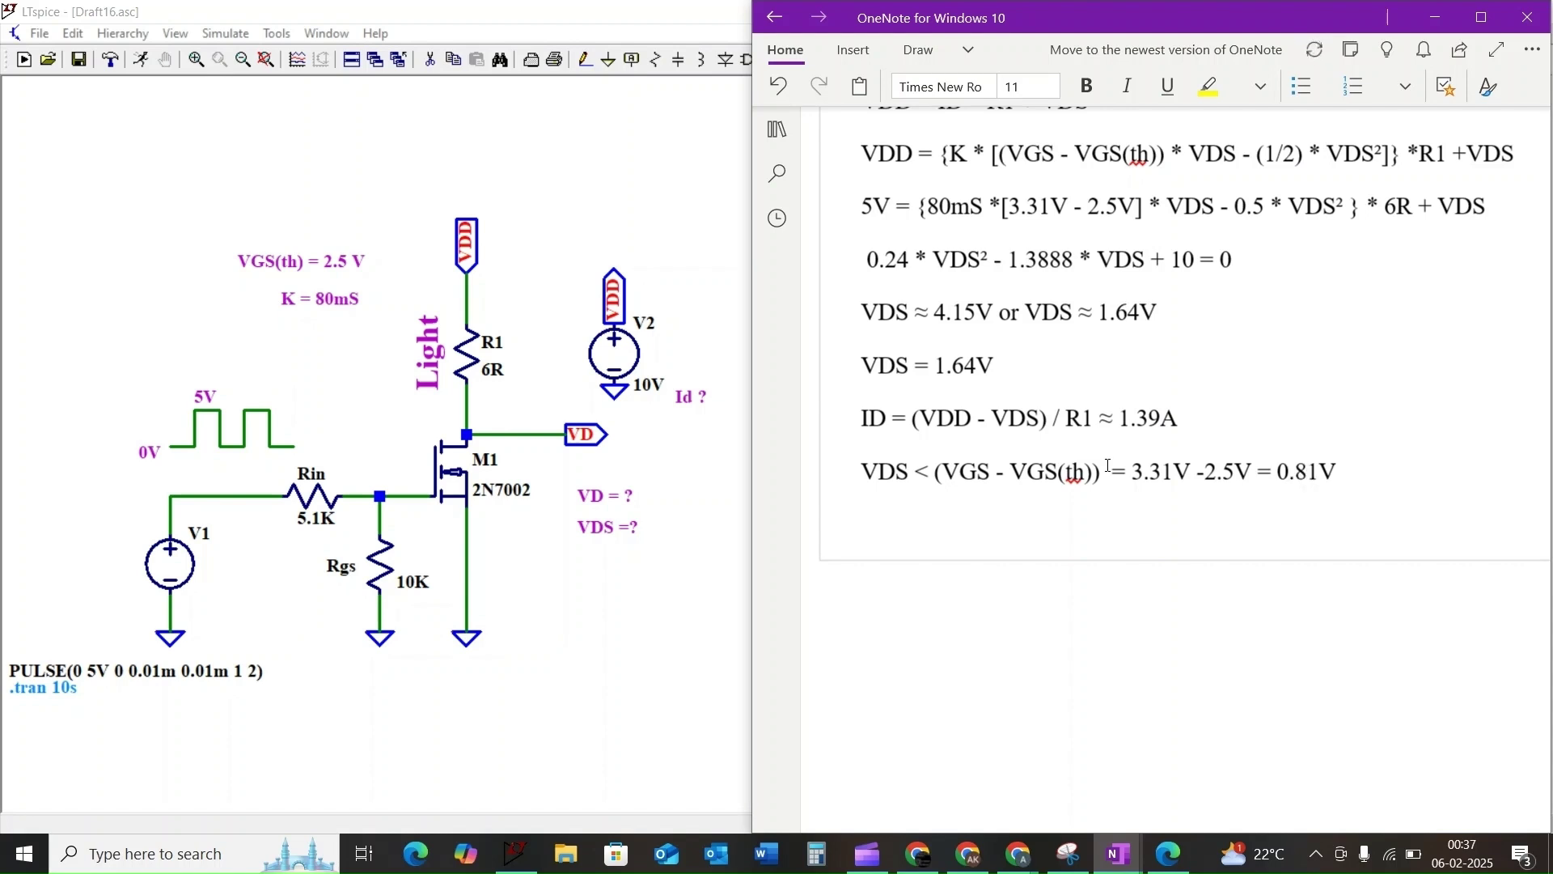
key(Return)
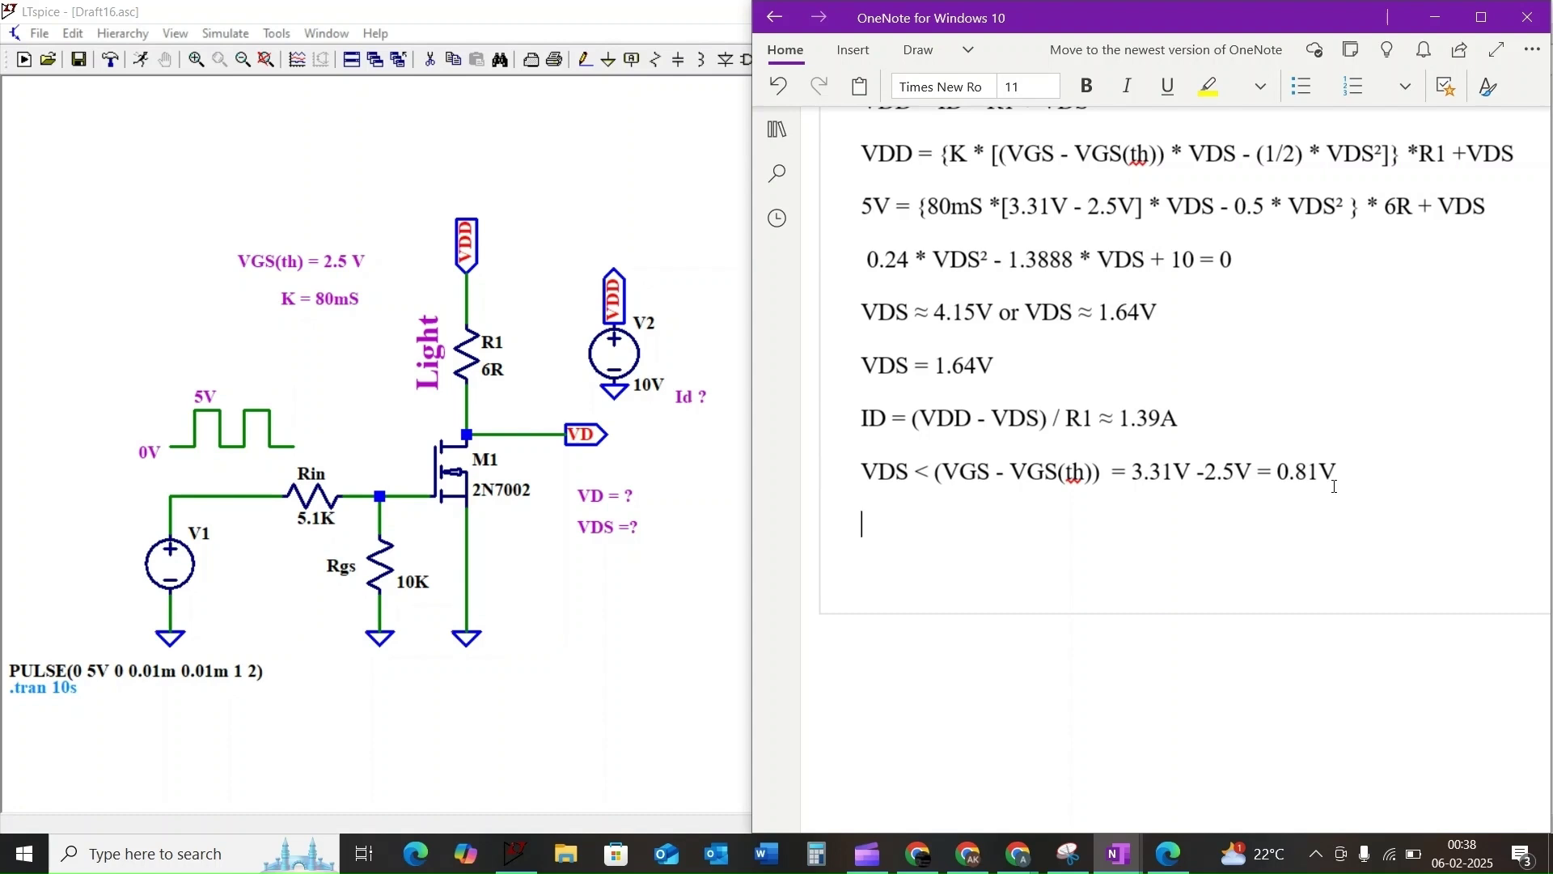
Conclude 'Not working in liner region' in yellow highlight, then add ID = (1/2) * K * (VGS - VGS(th))².
text(Not)
text(workin )
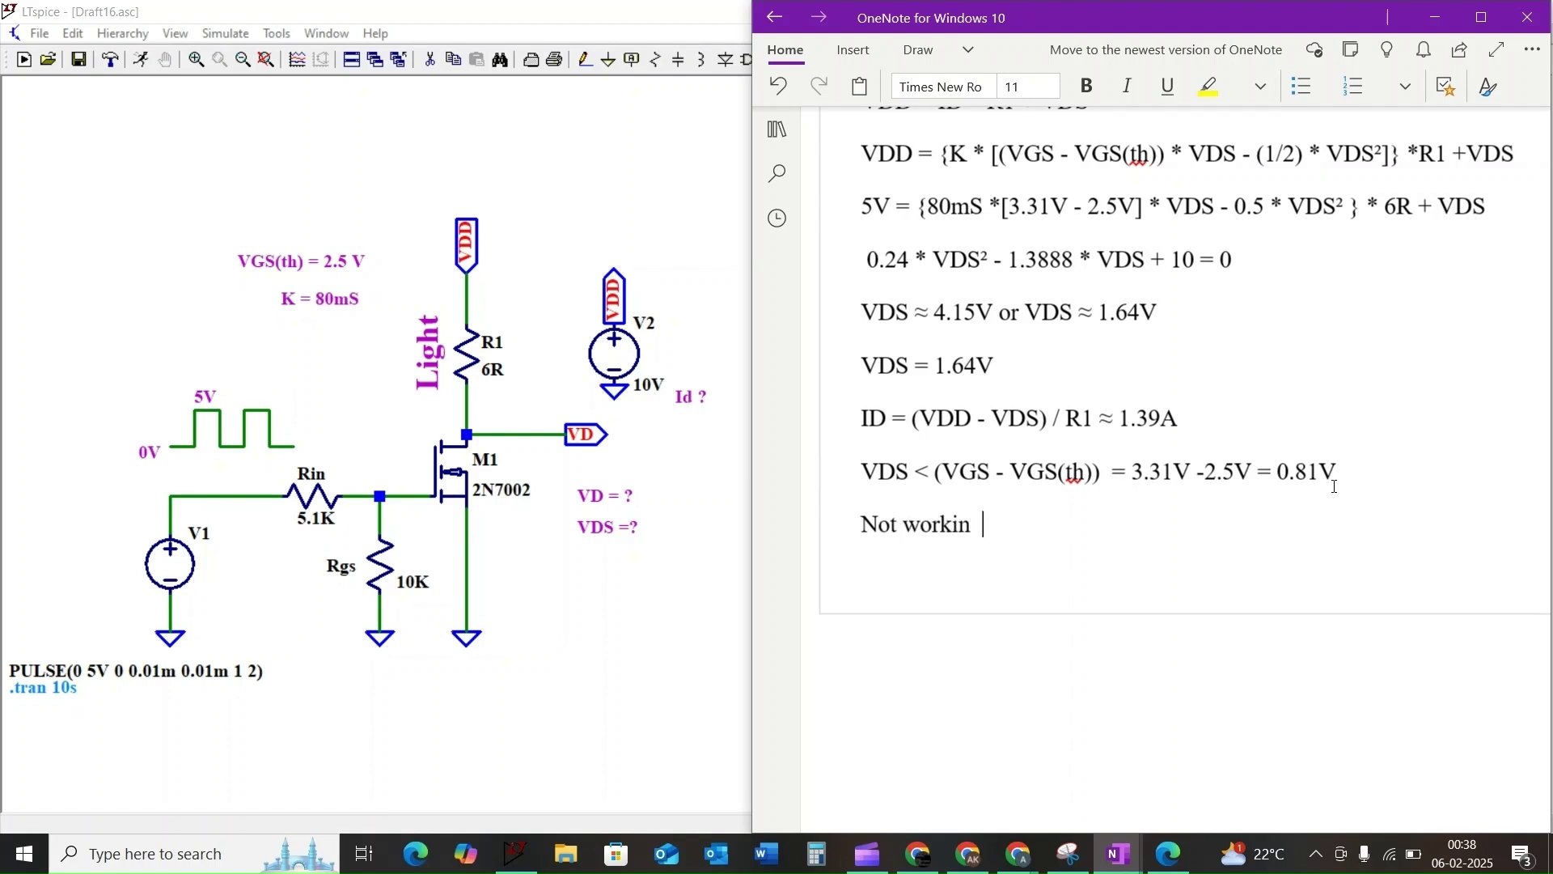
text(g in liner re)
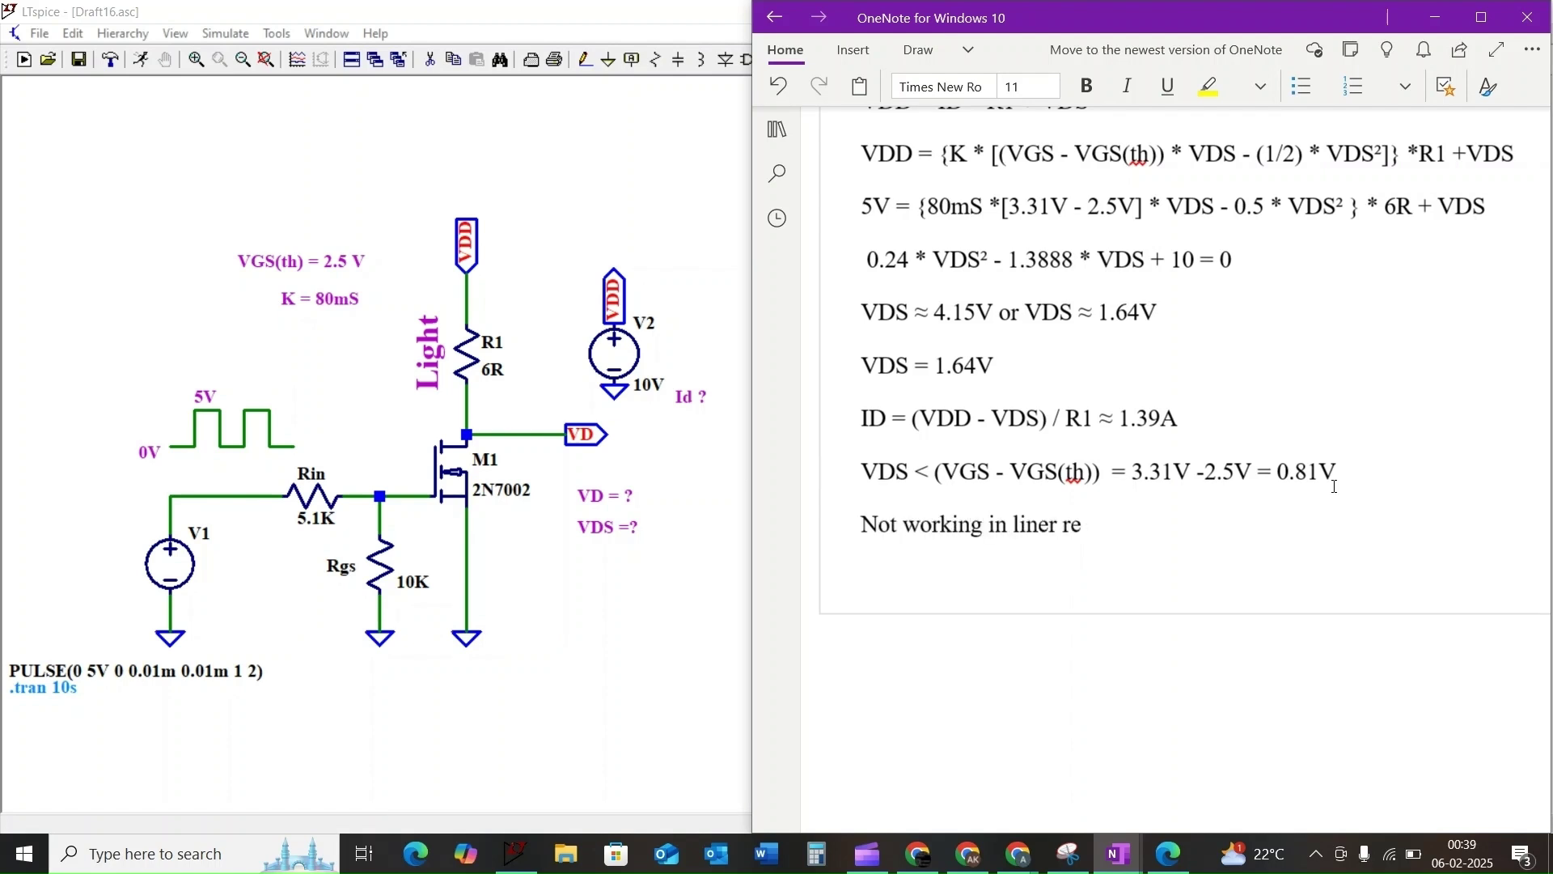
text(gion)
key(Return)
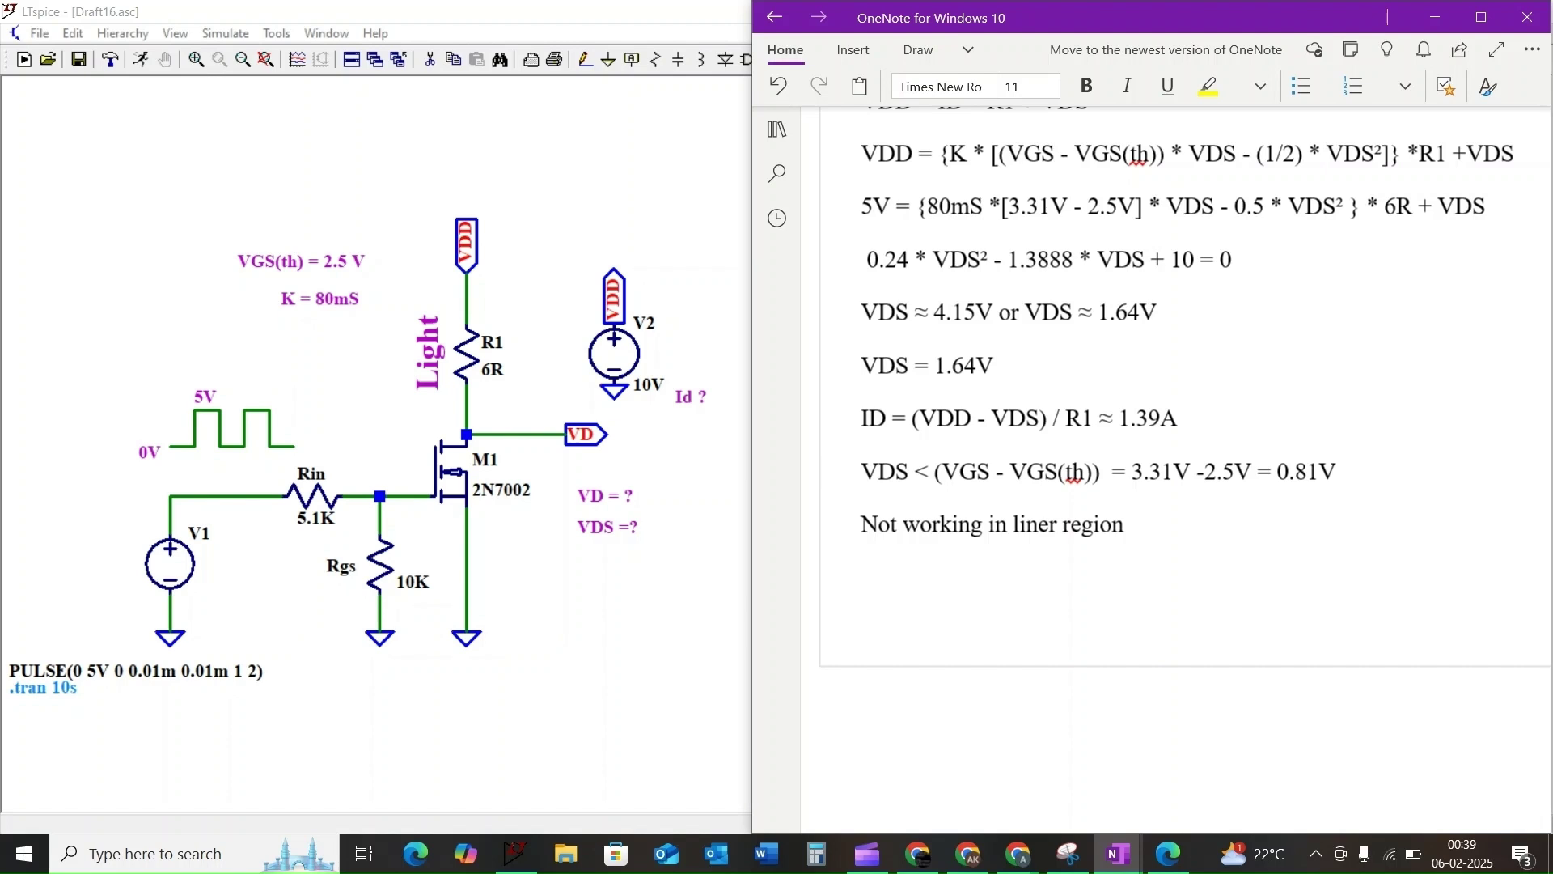
key(ctrl+alt+h)
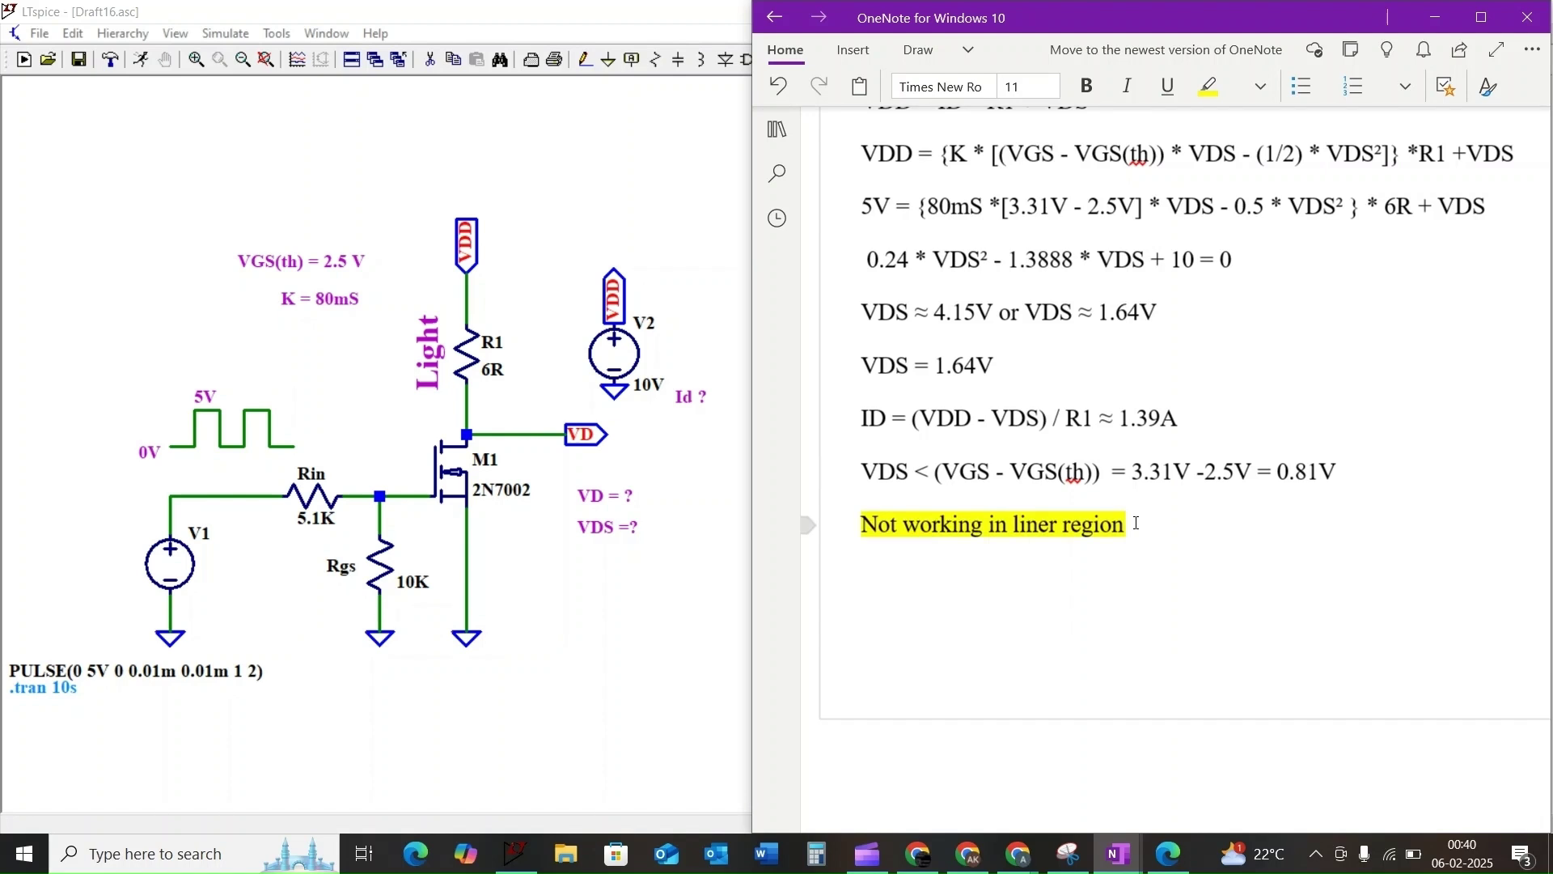
text(ID = (1/2) * K * (VGS - VGS(th))²)
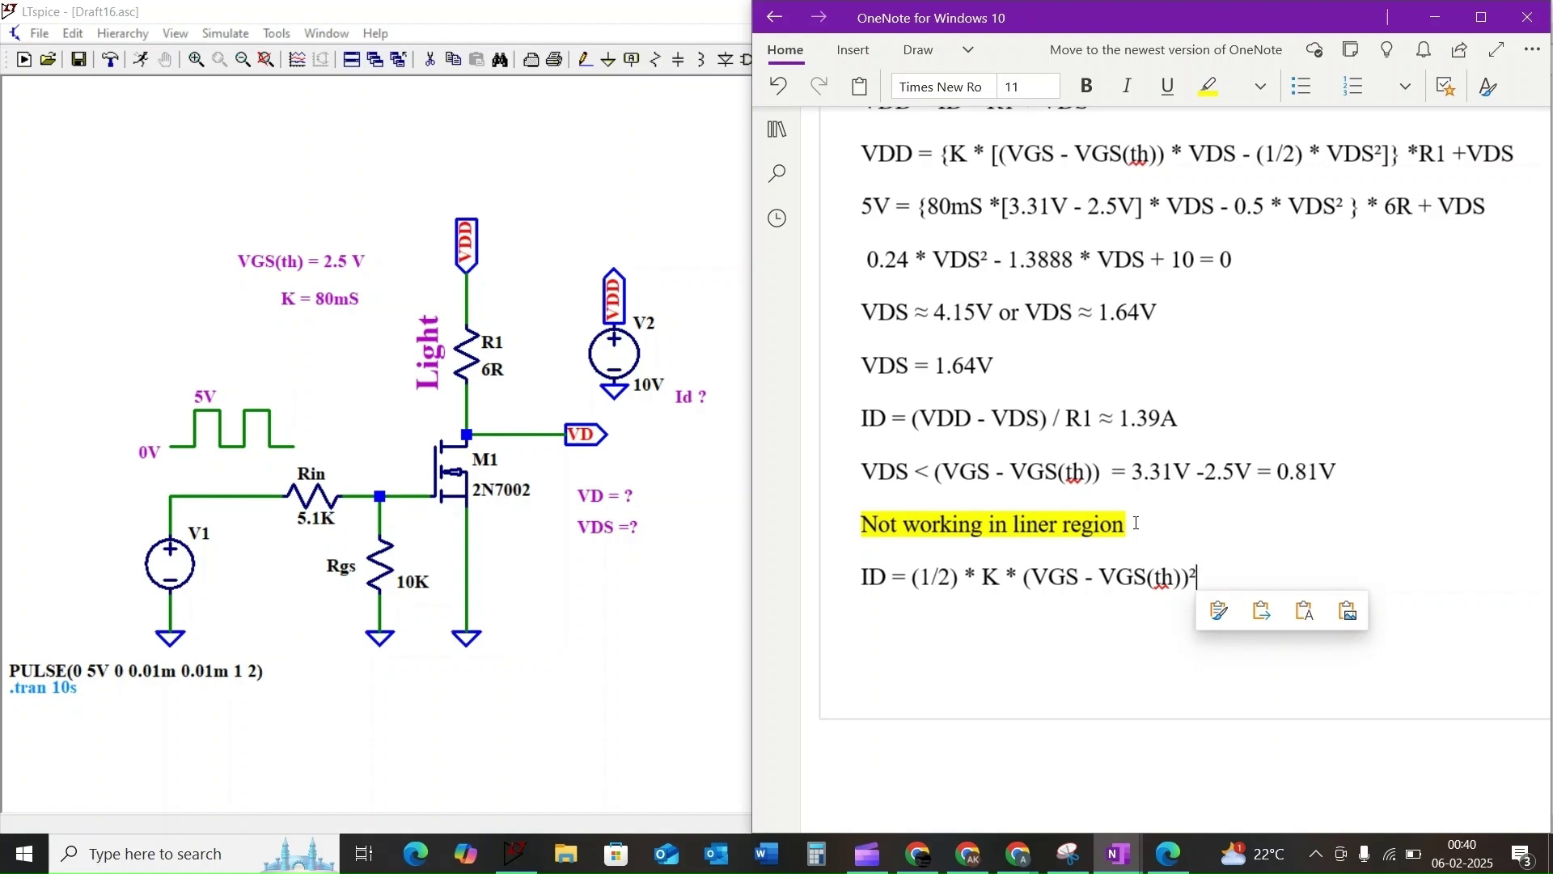
Add the line ID = 0.5 * 80mS * ( 3.31V - 2.5V^2) = 26.9mA.
key(Return)
text(I)
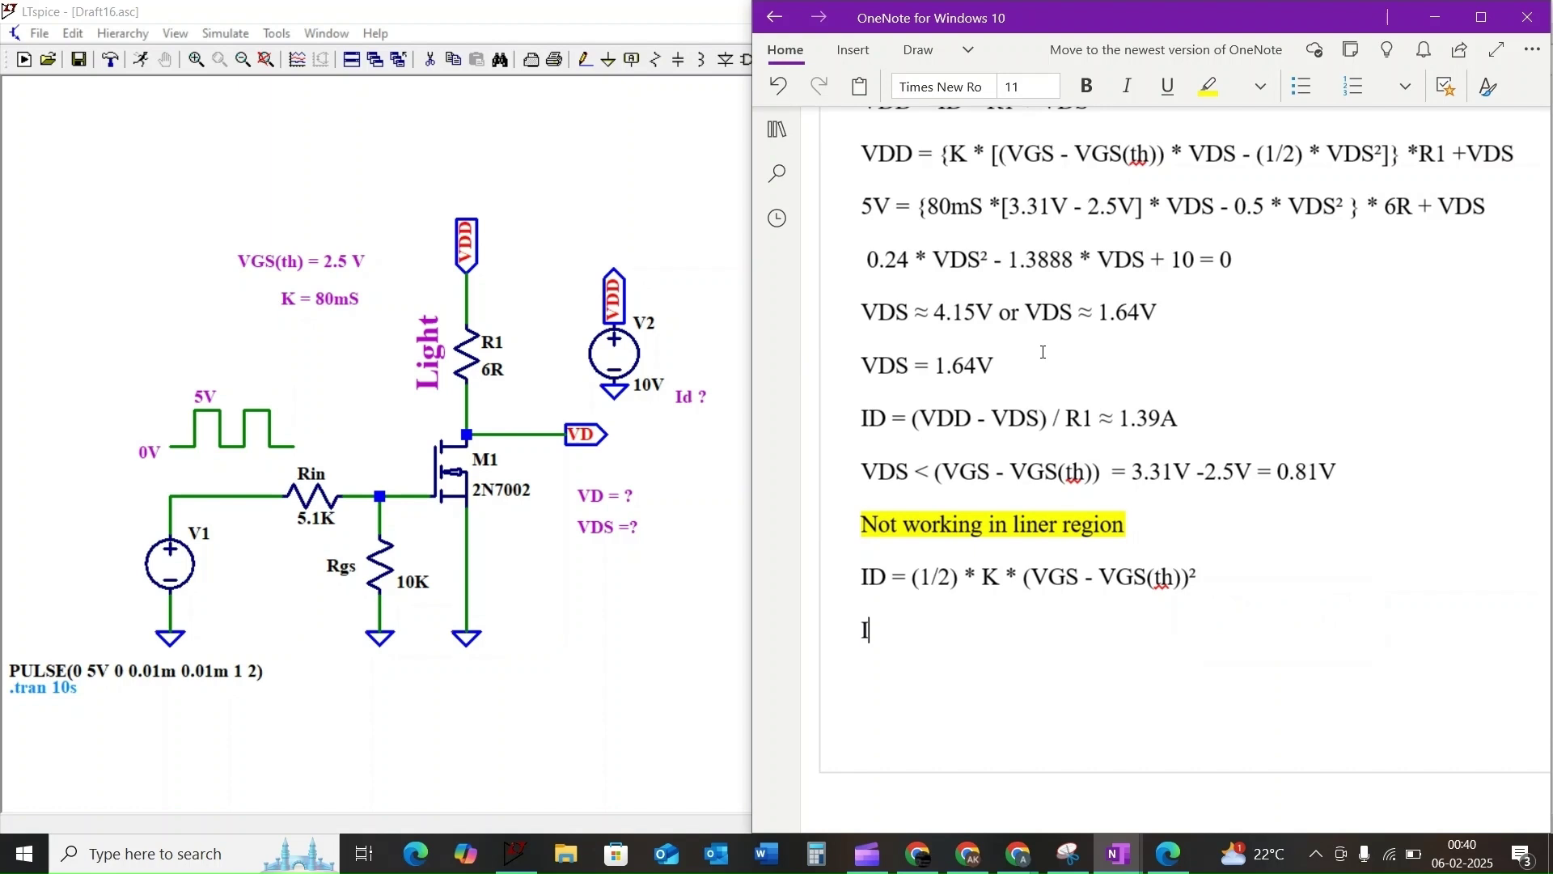
text(D = 0.5 * 80mS)
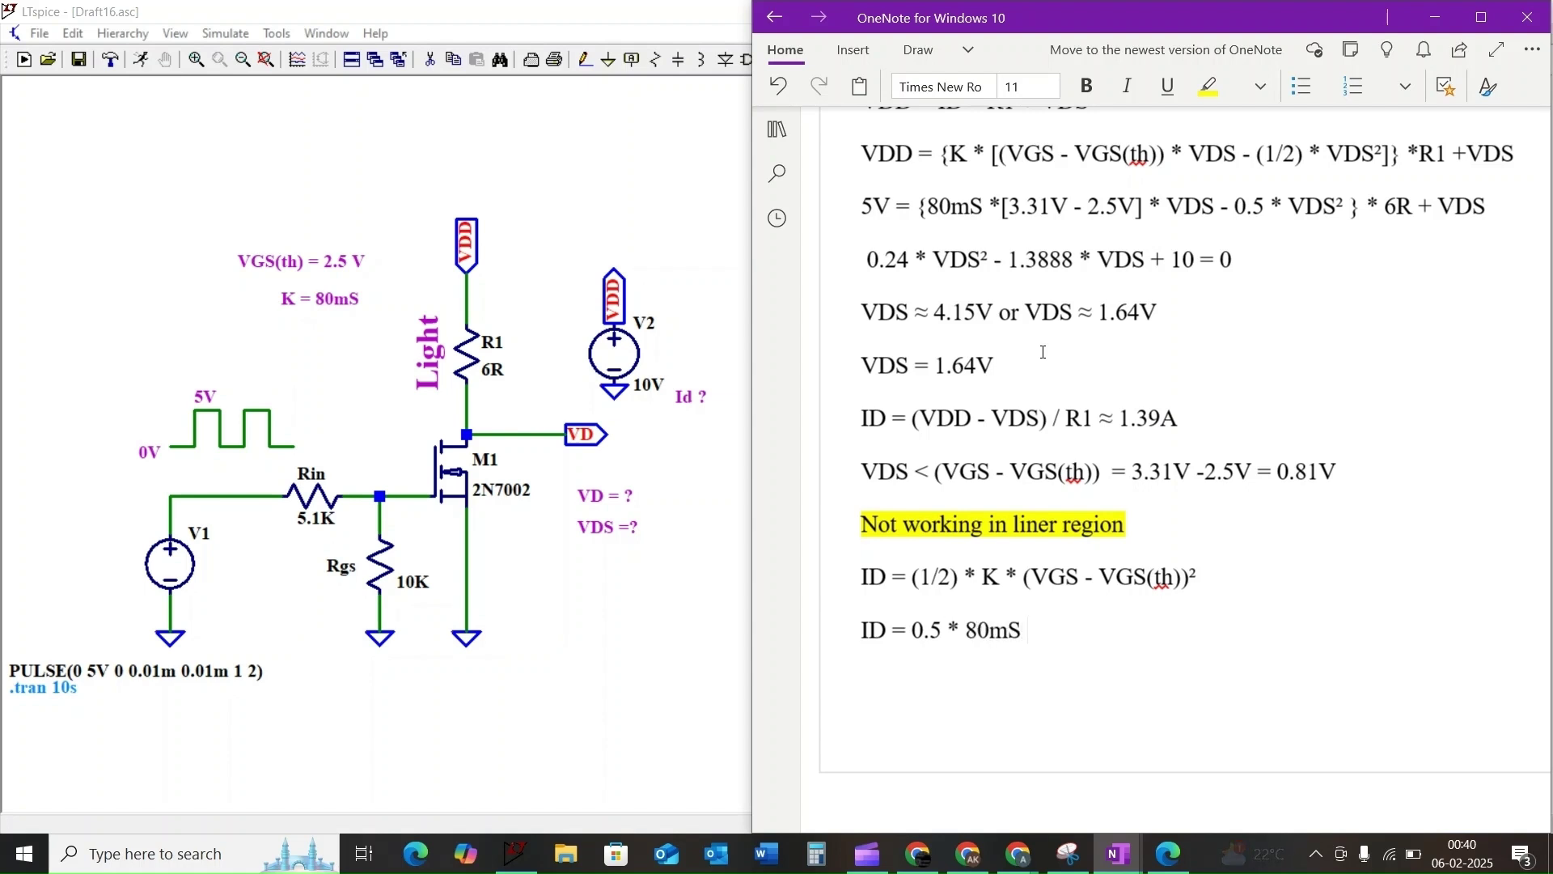
text( * ))
key(BackSpace)
text(( 3.31V)
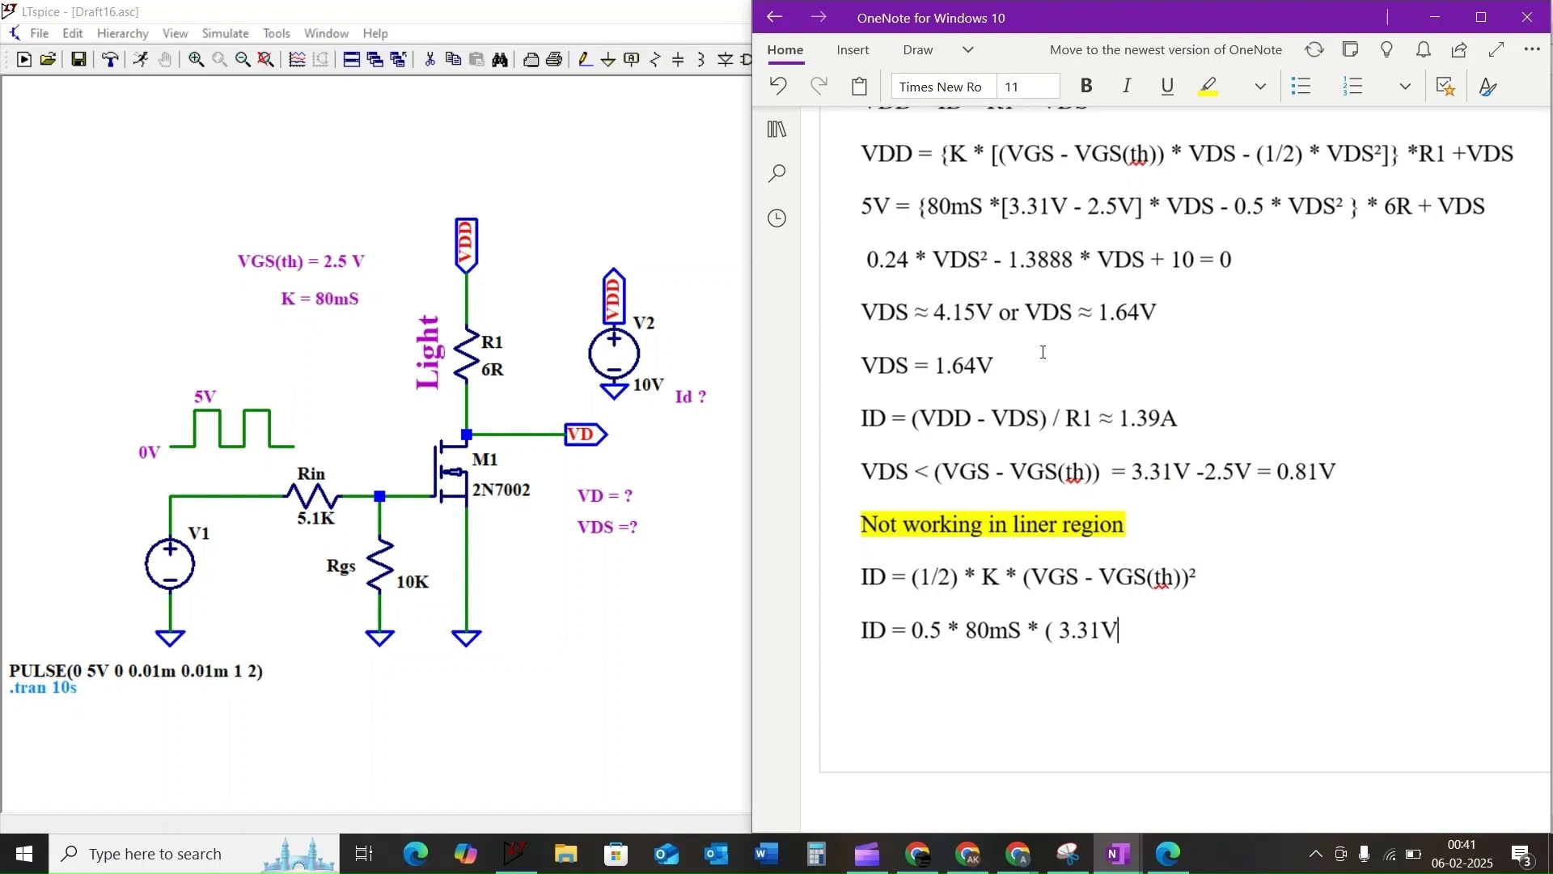
text( - 2.5V^2)
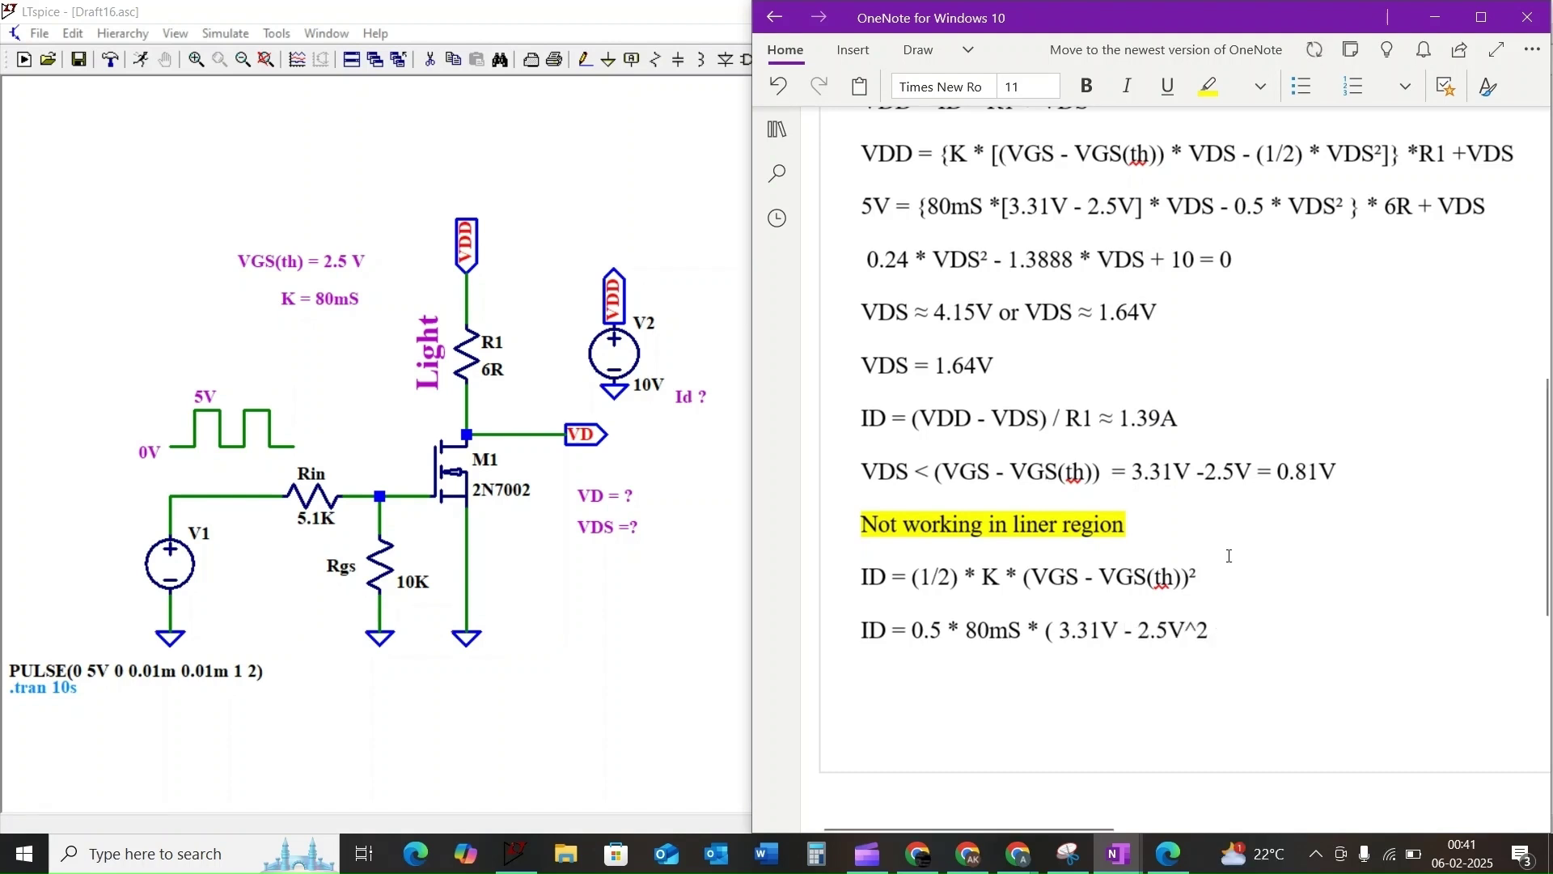
text())
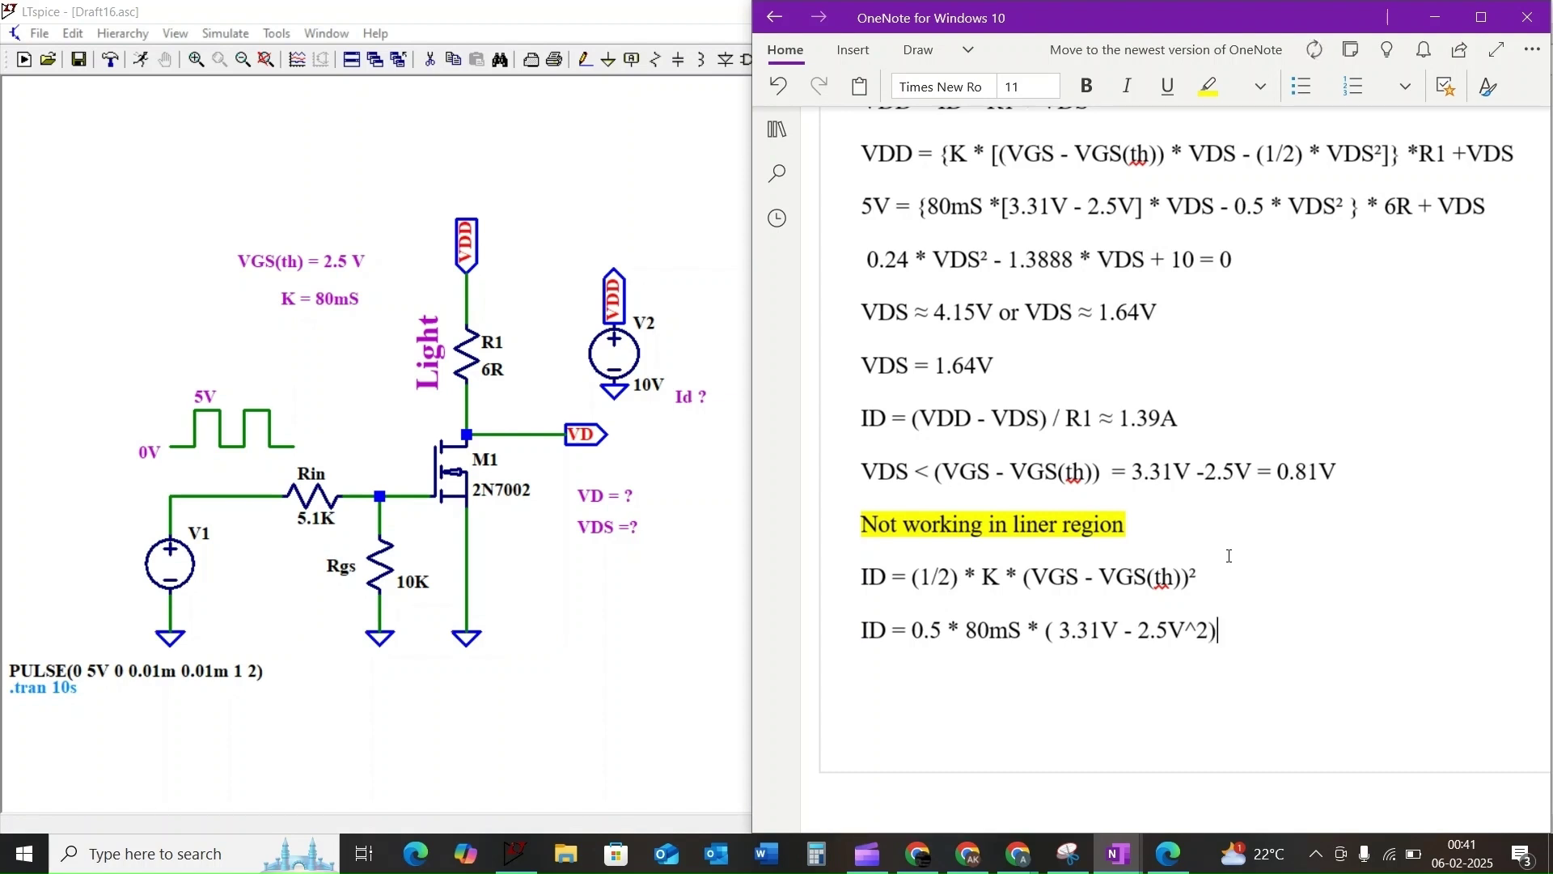
text( = 26.9mA)
key(Return)
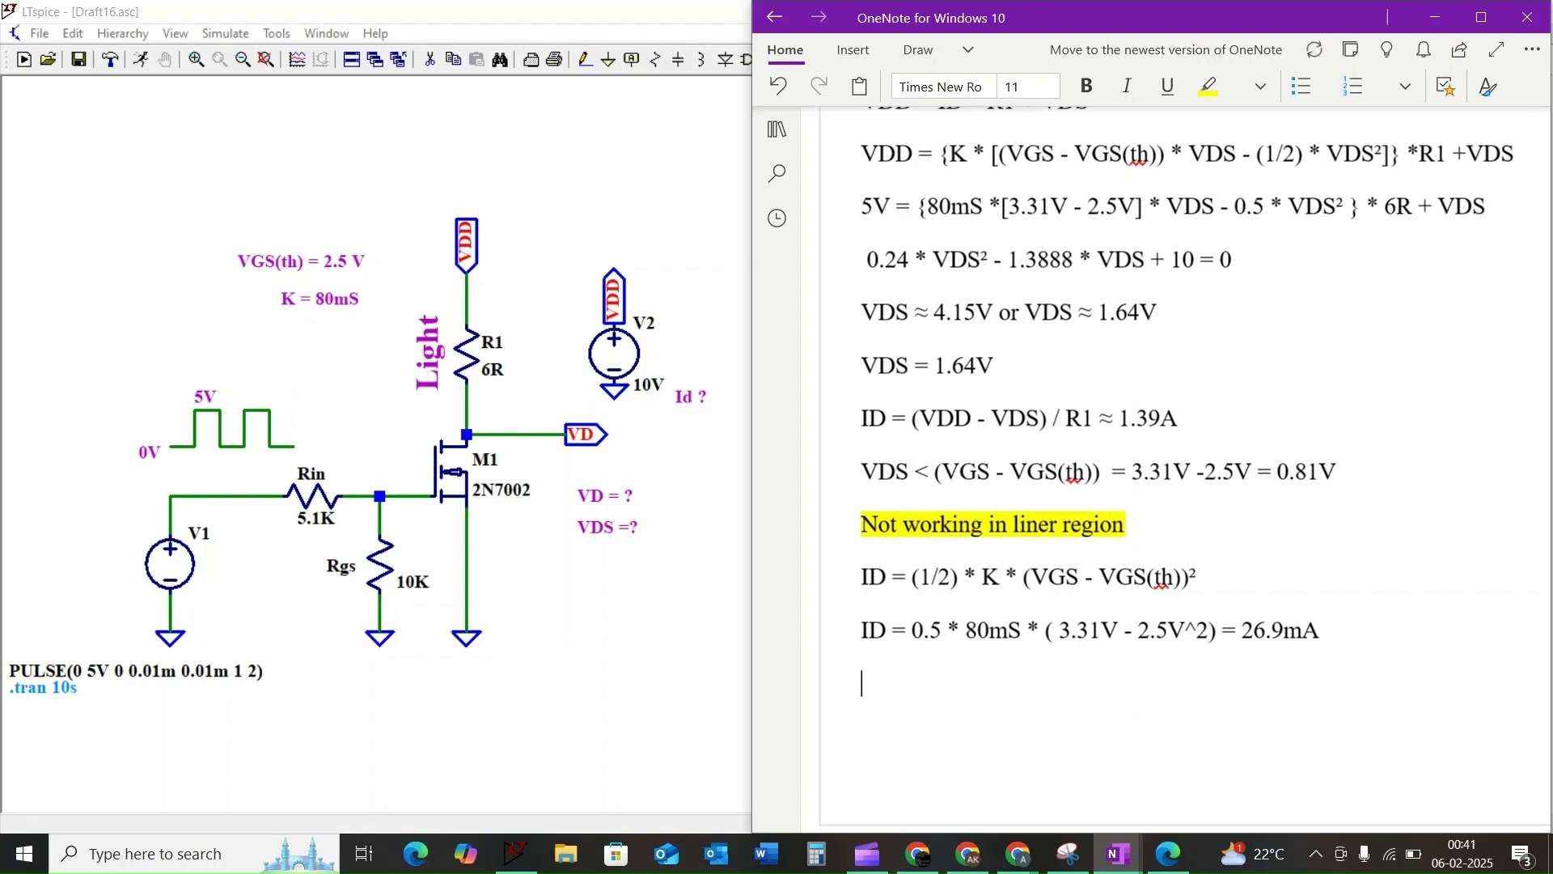
Add VD = VDS = VDD - ID * R1 = 10V - 26.9mA * 6 R = 9.84V.
text(VD =VDS)
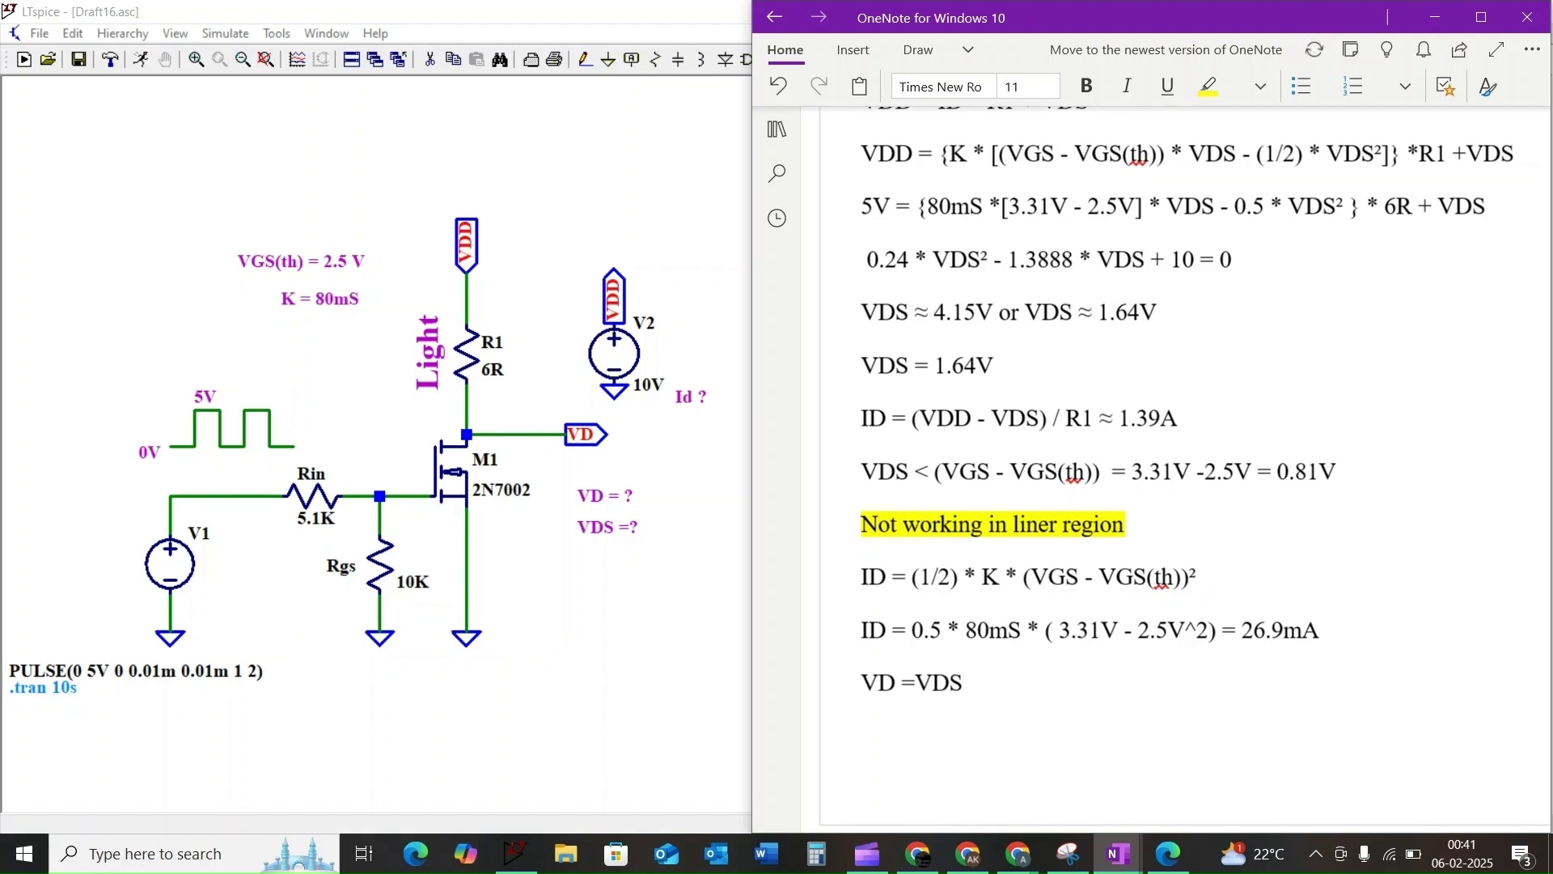
text( = VDD - U)
key(BackSpace)
text(ID *R1)
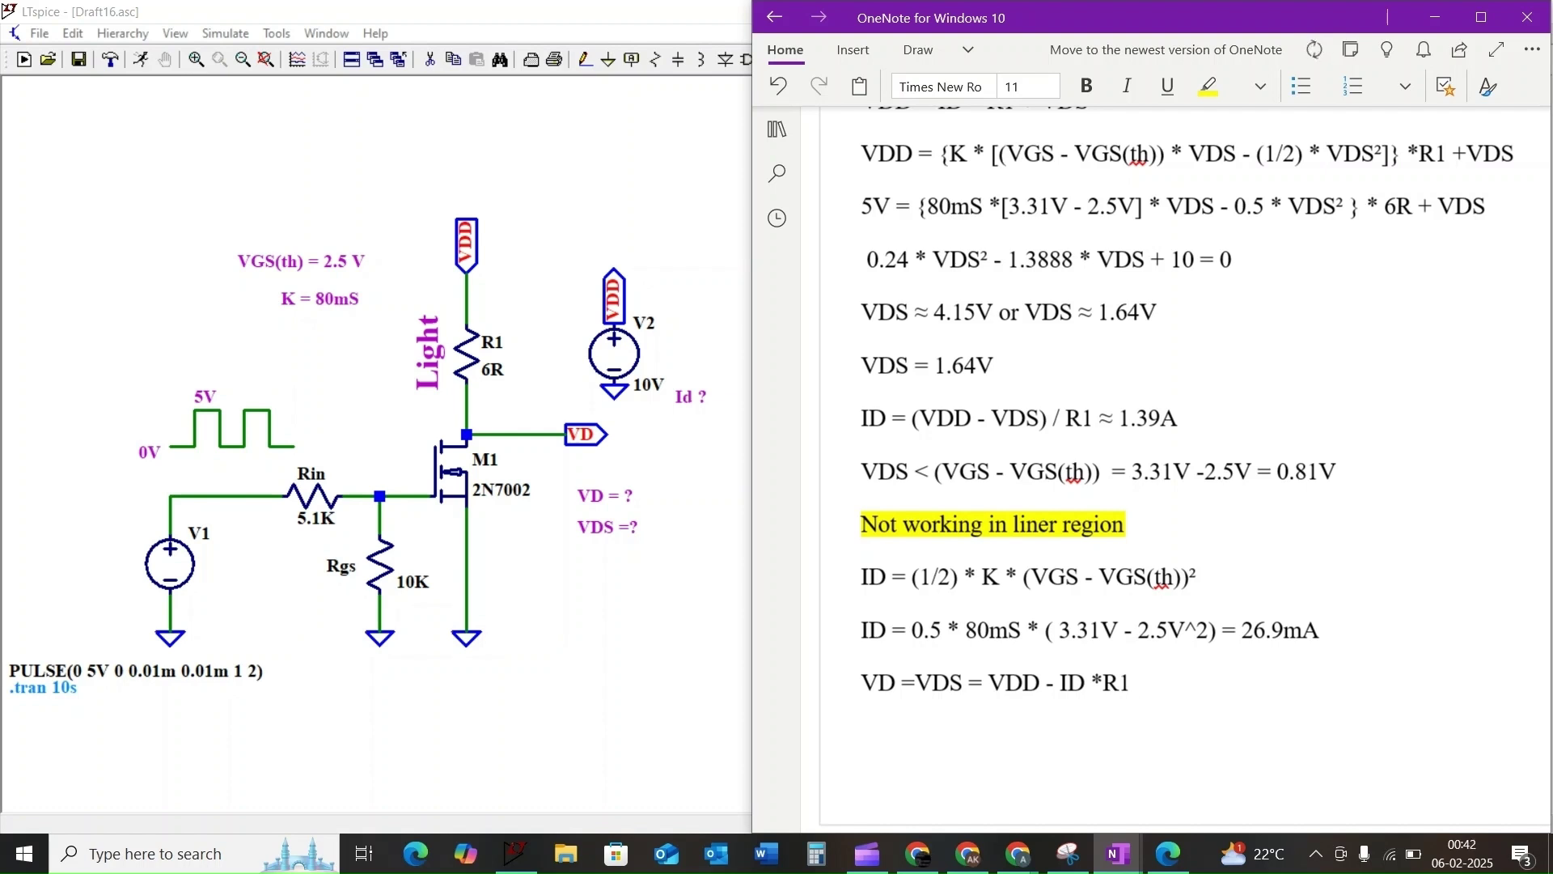
text( = 10V - 26)
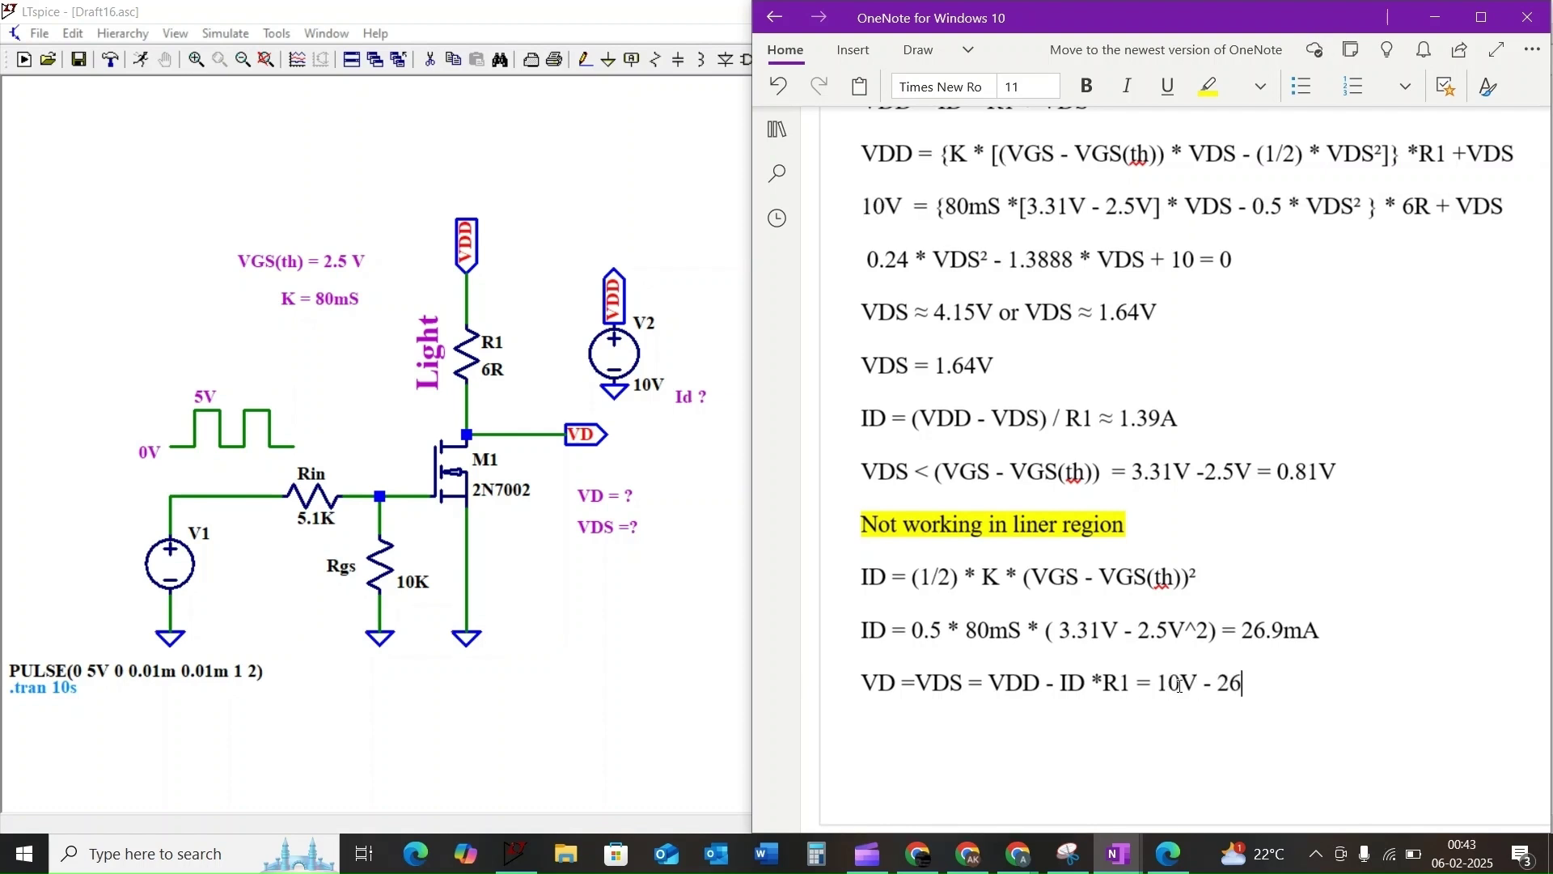
text(.9mA* 6 R = )
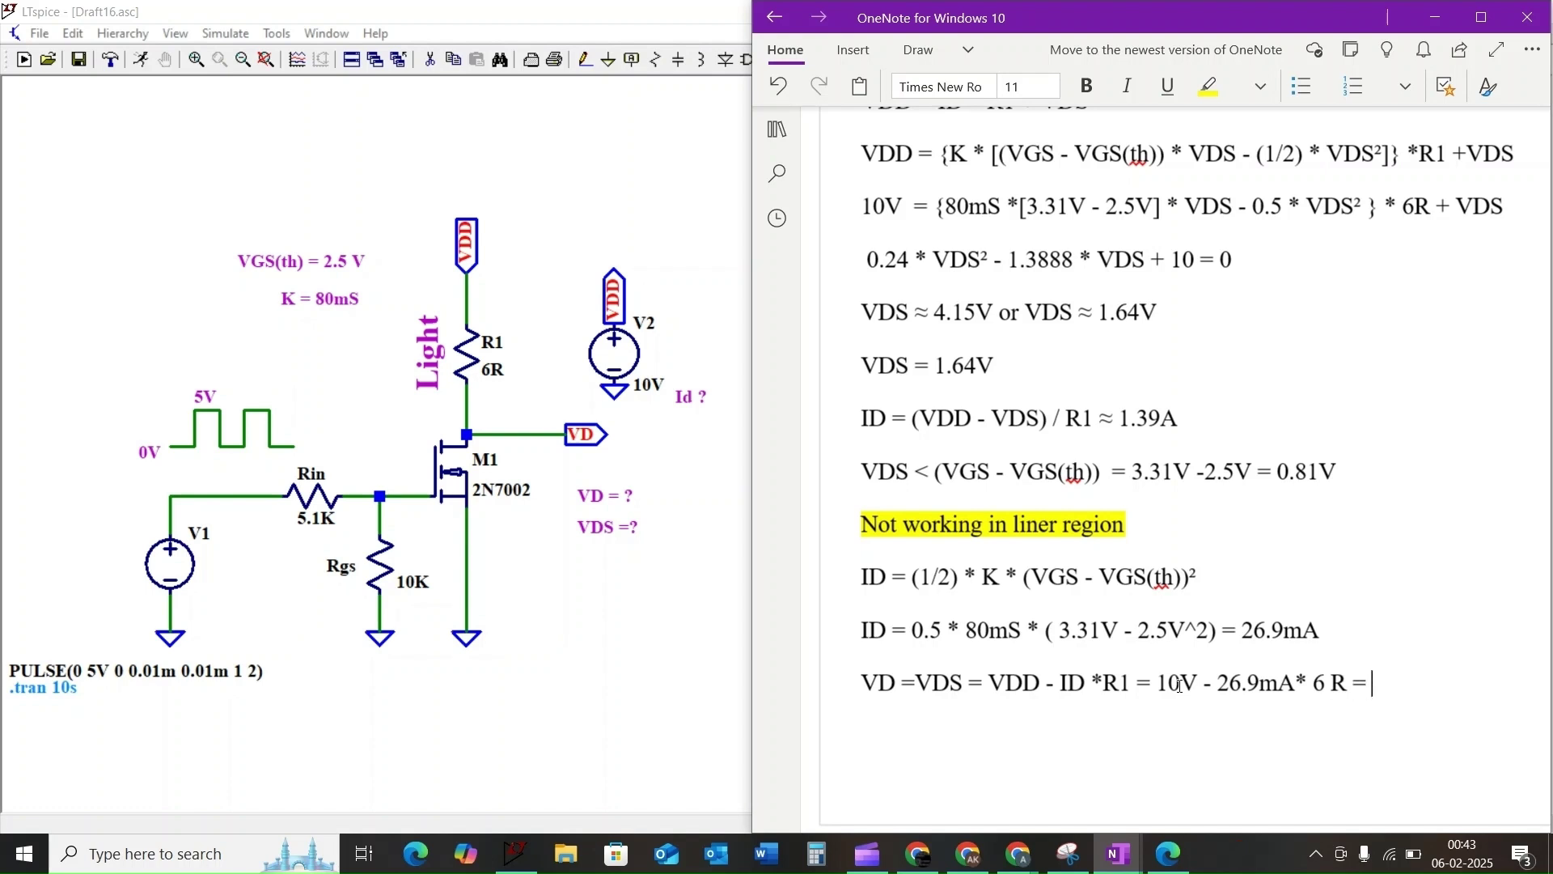
text(9.84)
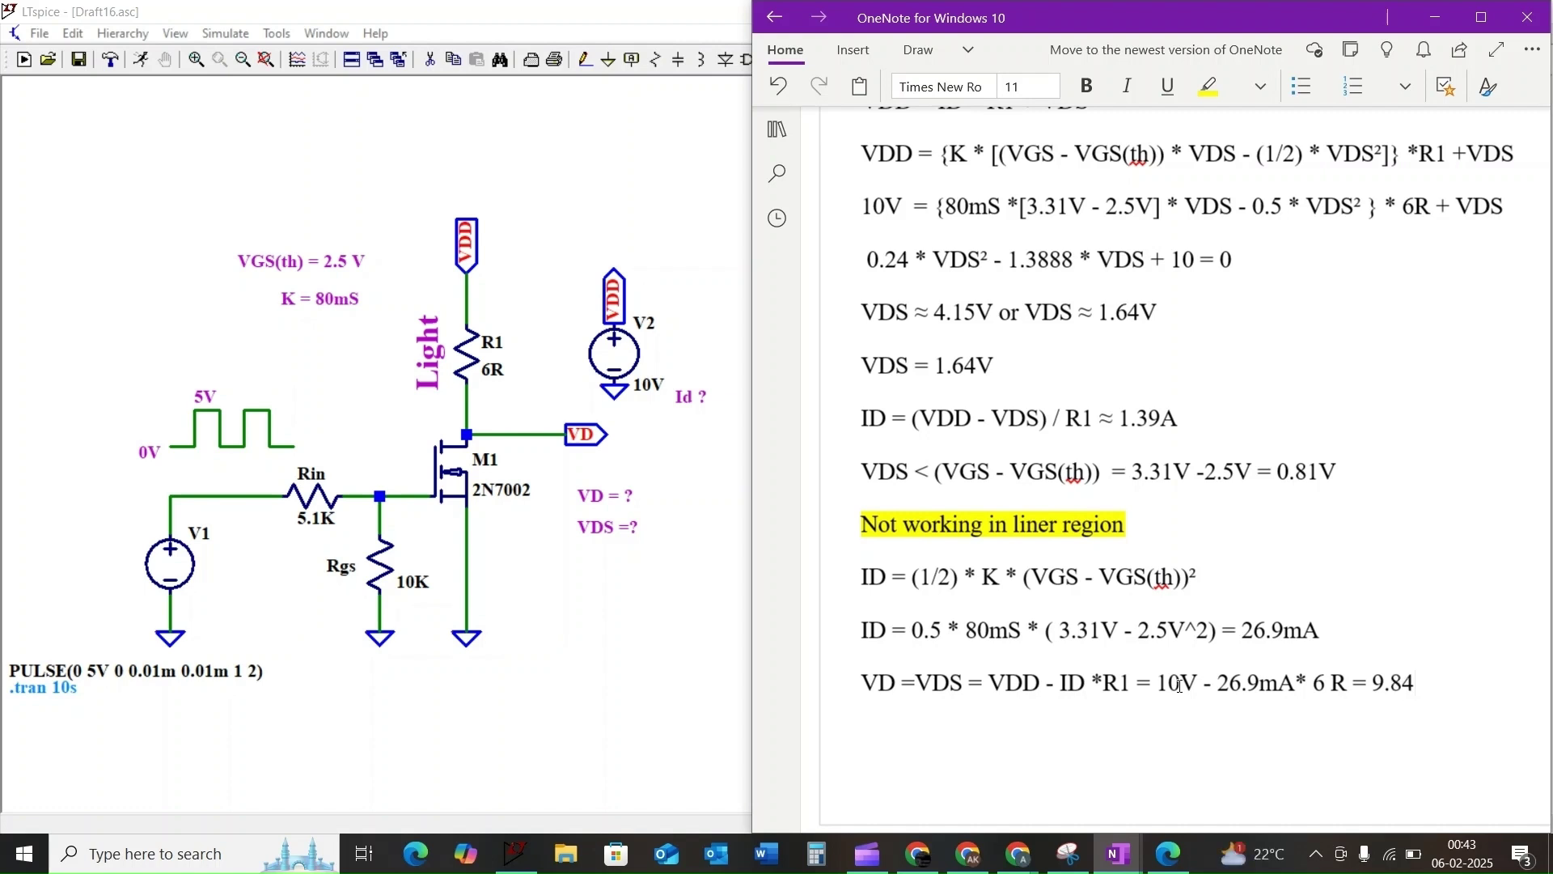
text(V)
key(Return)
scroll(1266, 326, down, 3)
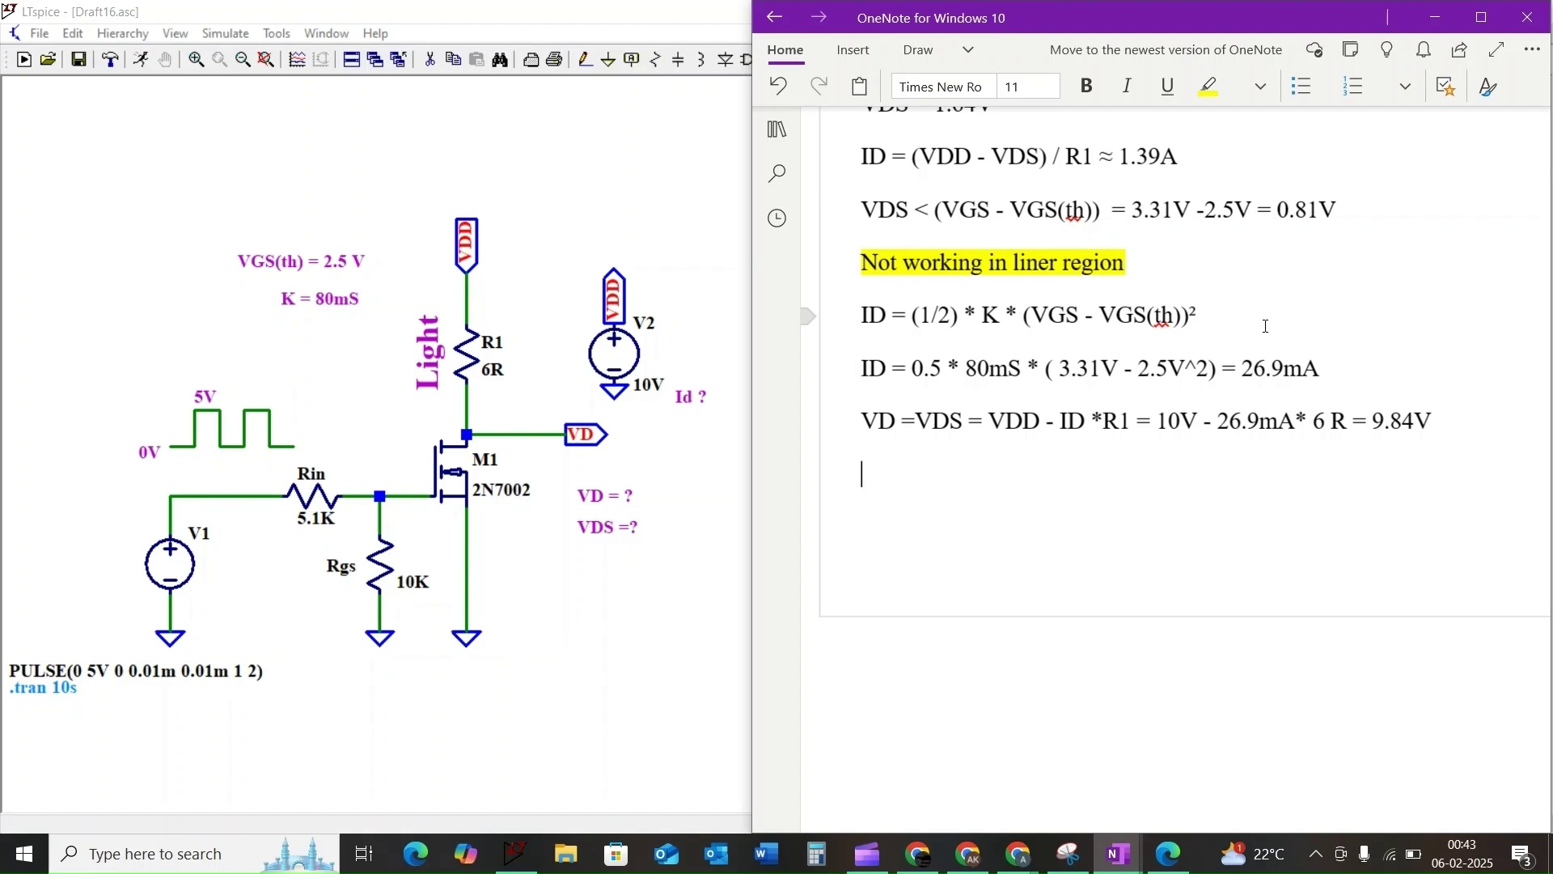
Add the check 'VDS > (VGS - VGS(th)) = 0.81V' and a yellow-highlighted 'Saturation' conclusion below it.
text(VDS > (VGS - VGS(th)))
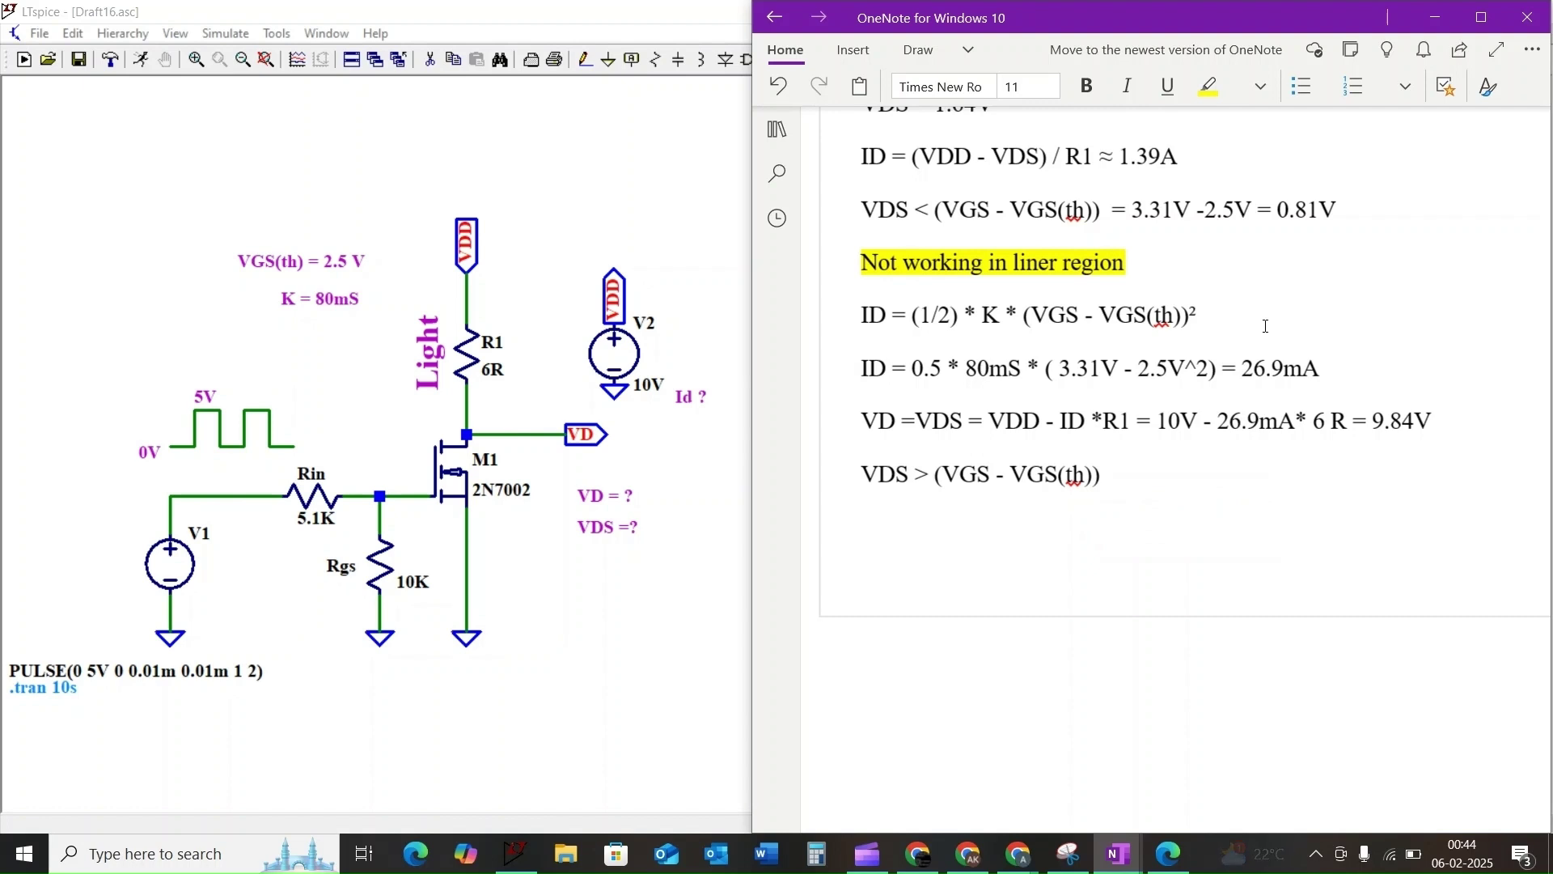
text(= 0.81V)
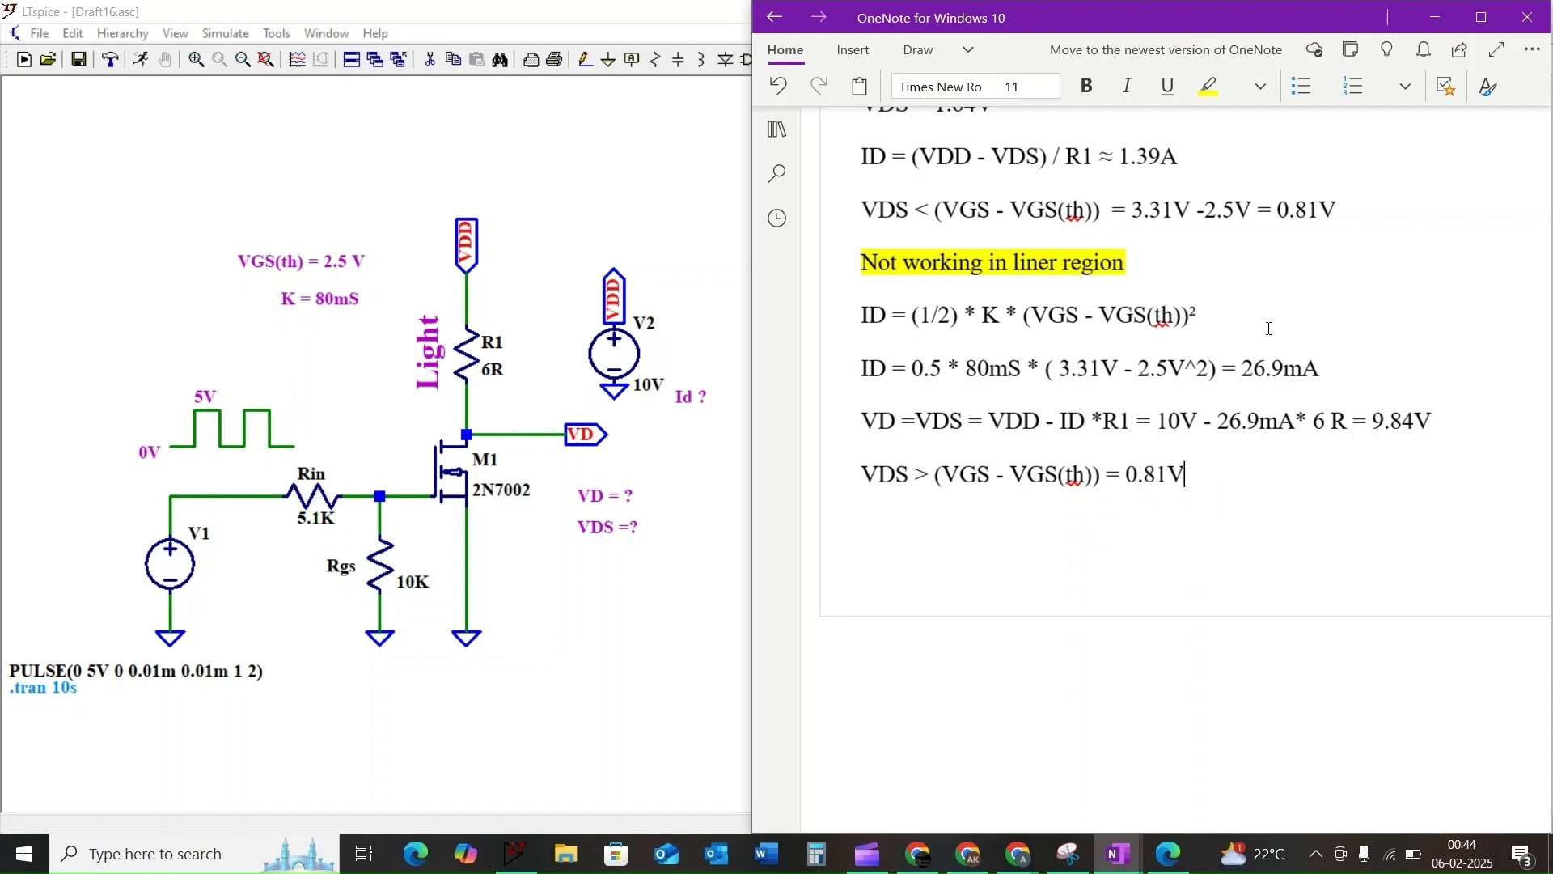
key(Return)
key(Return)
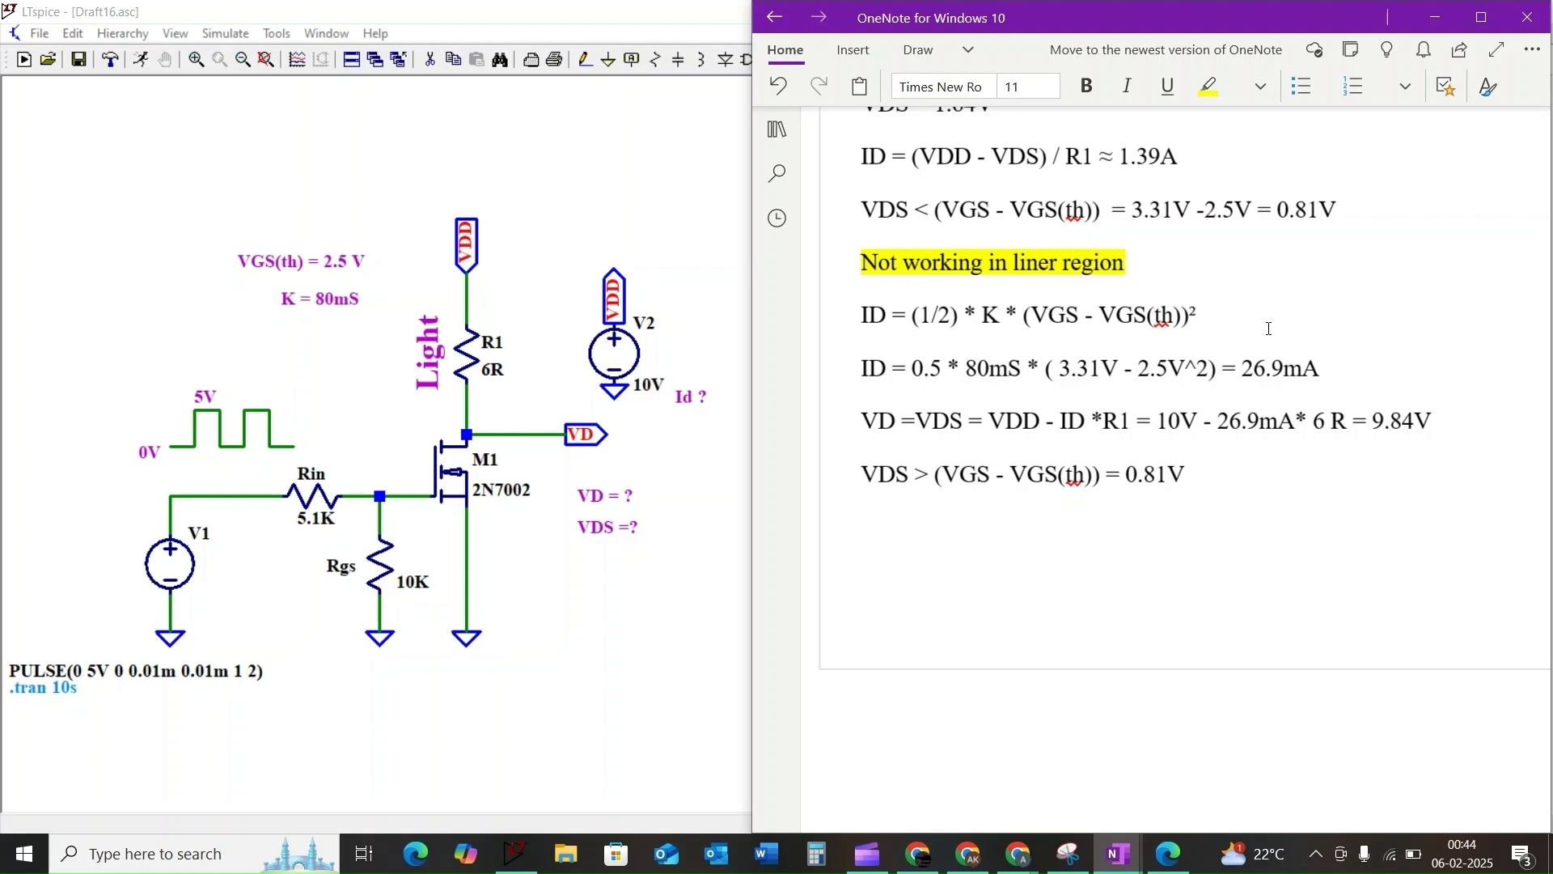
text(Saturation)
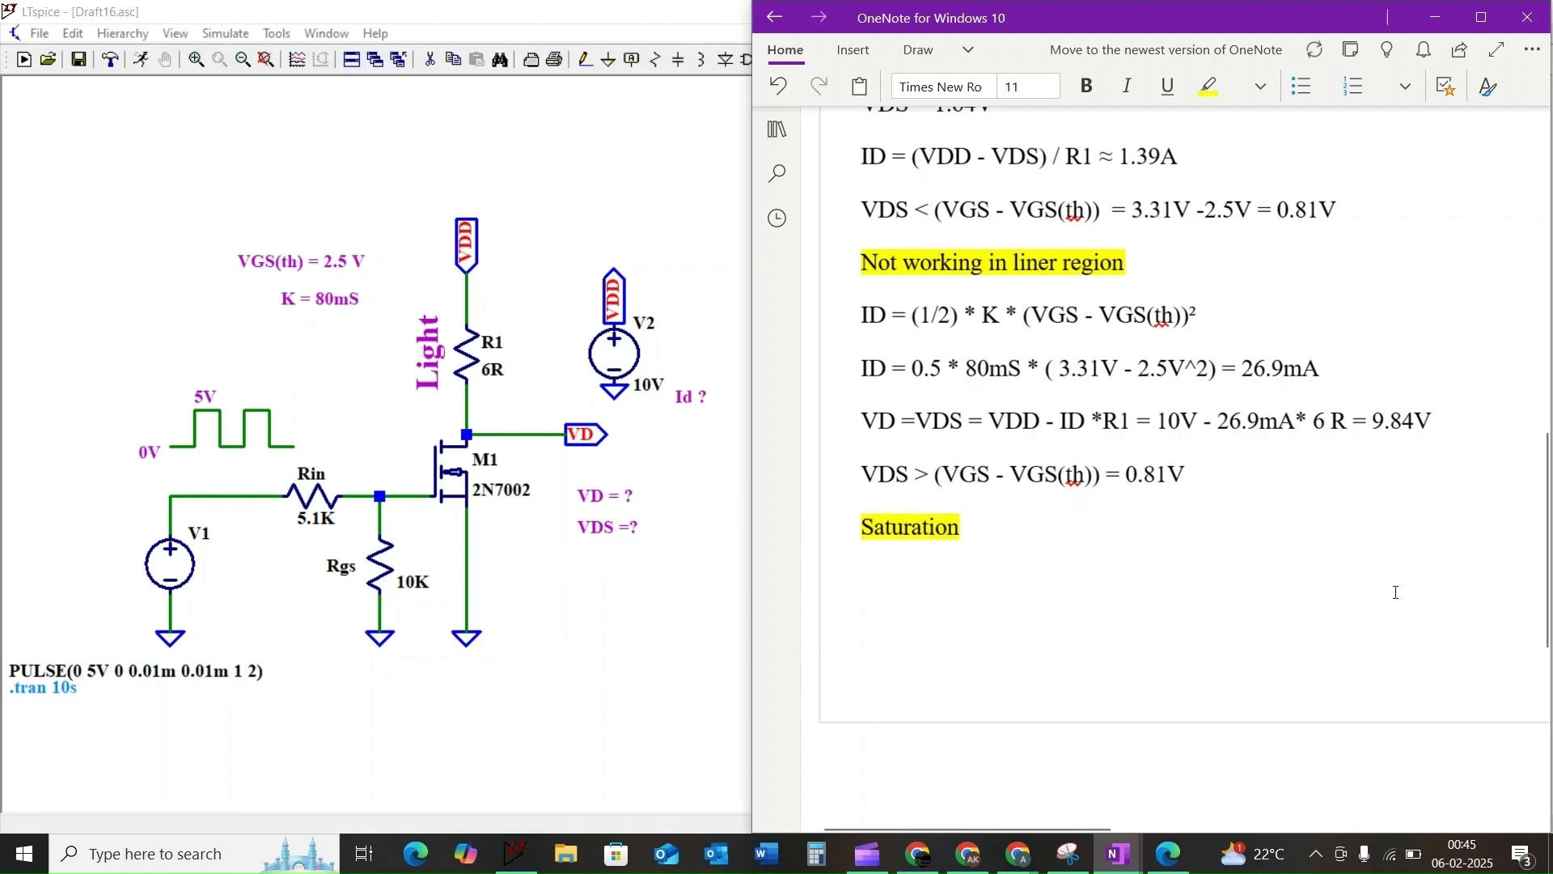
Write the power line 'P = ID² * R1 = (26.9)^2 * 6R = 4.34 mW'.
text(P = ID² * R1)
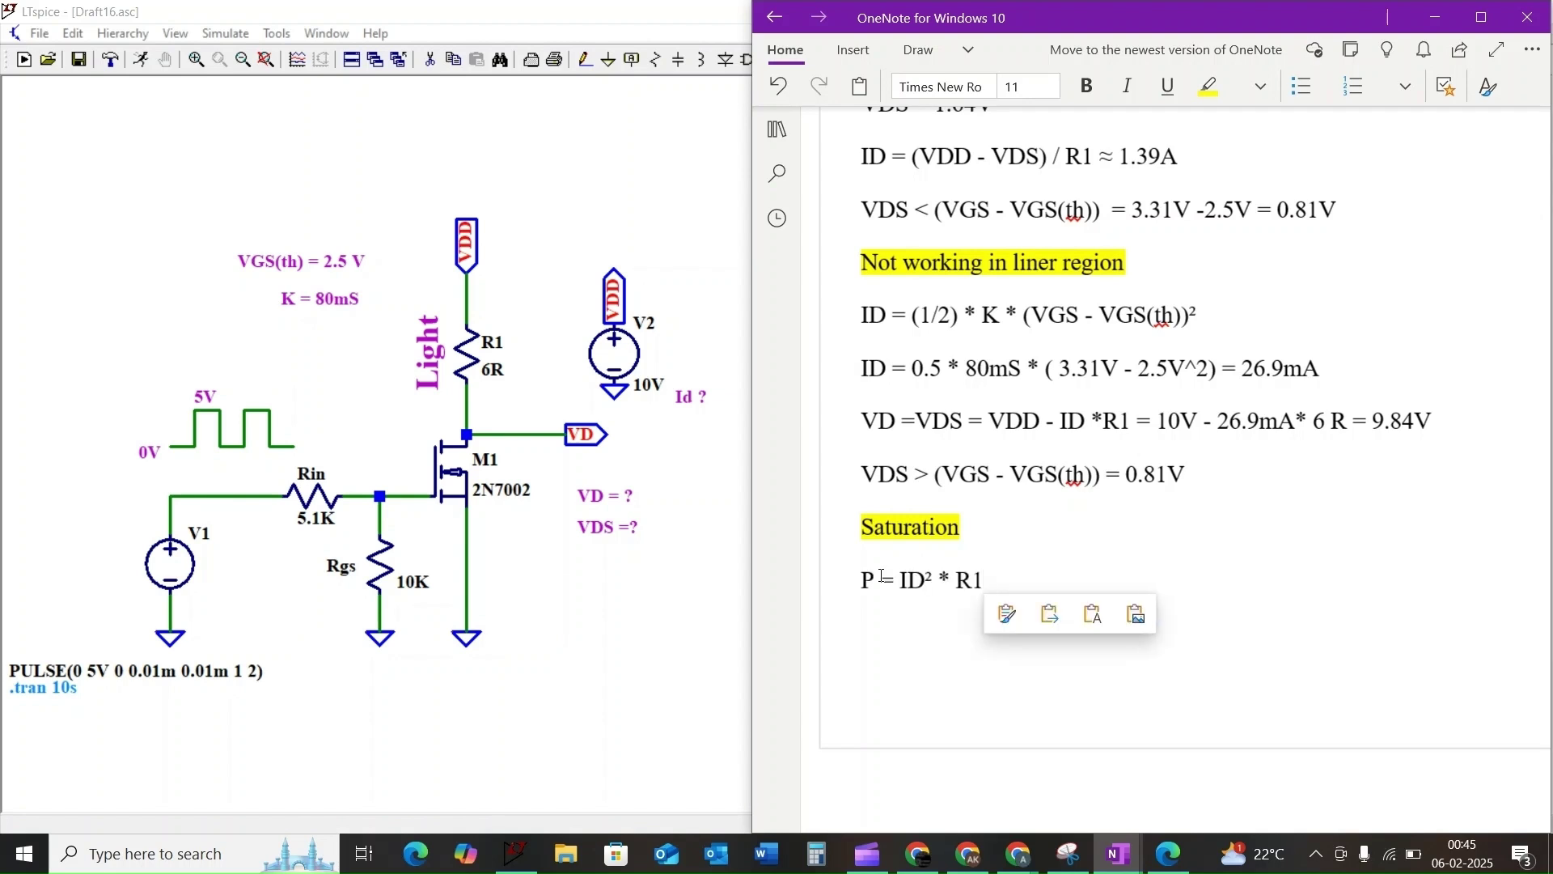
text(= ()
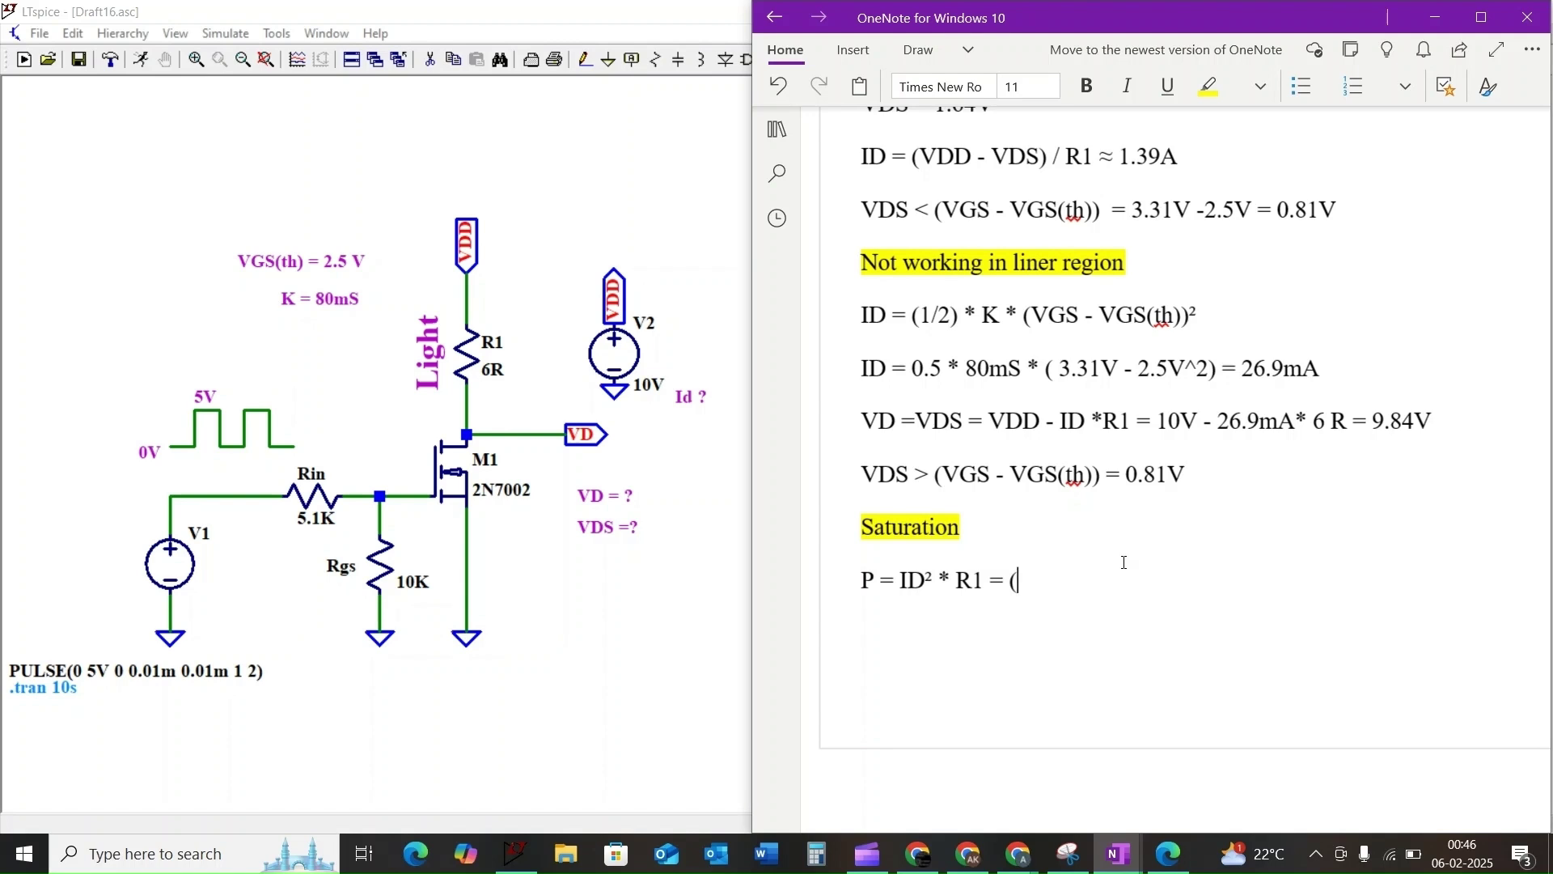
text(26.9)^2)
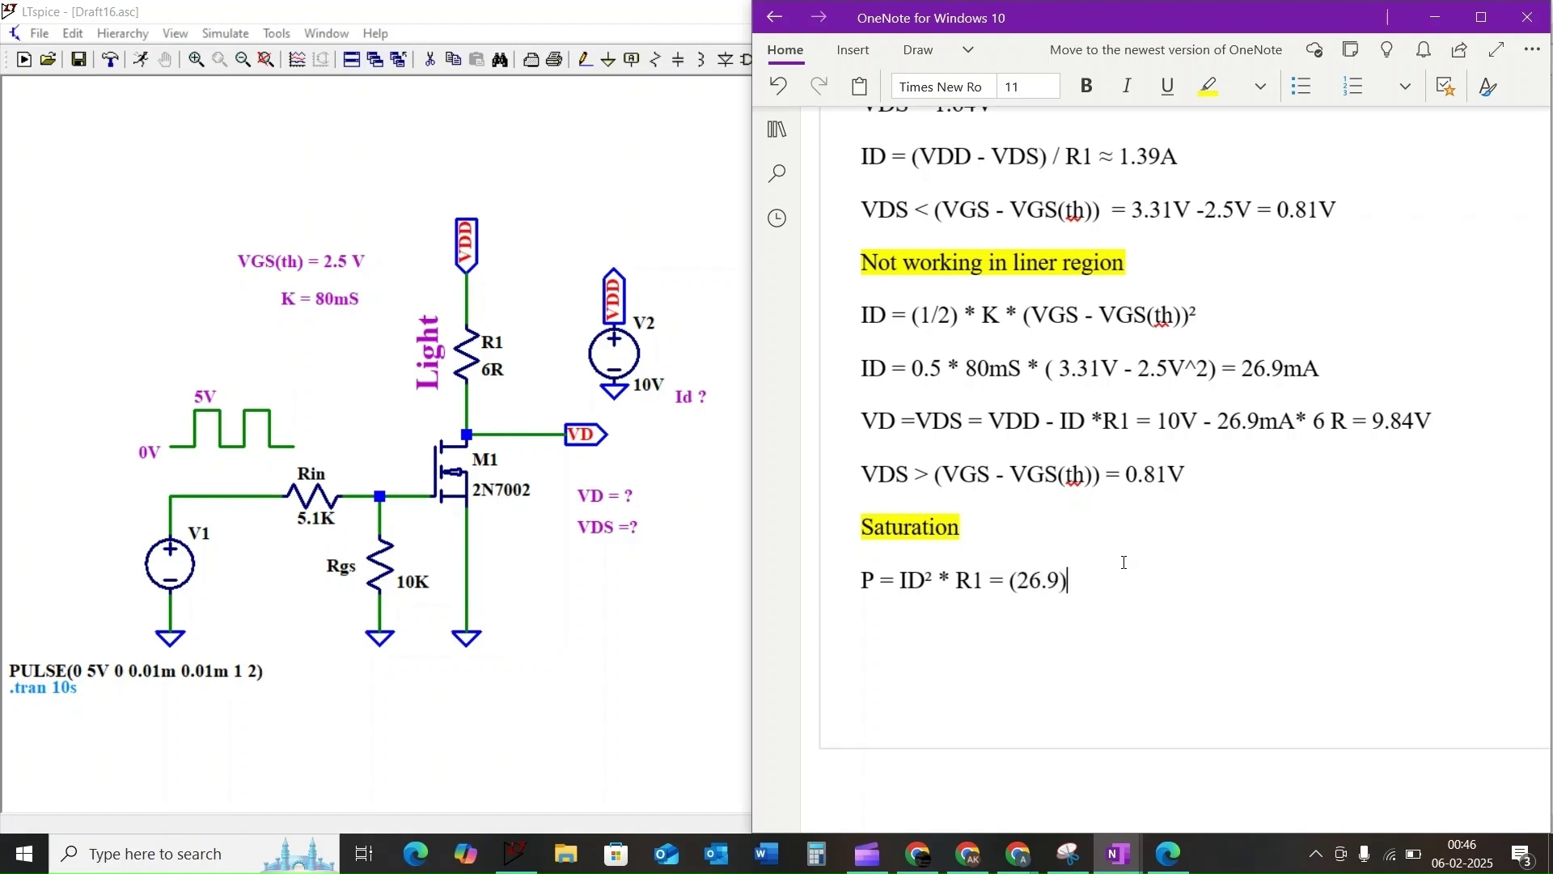
text( * 6R = 4 34 mW)
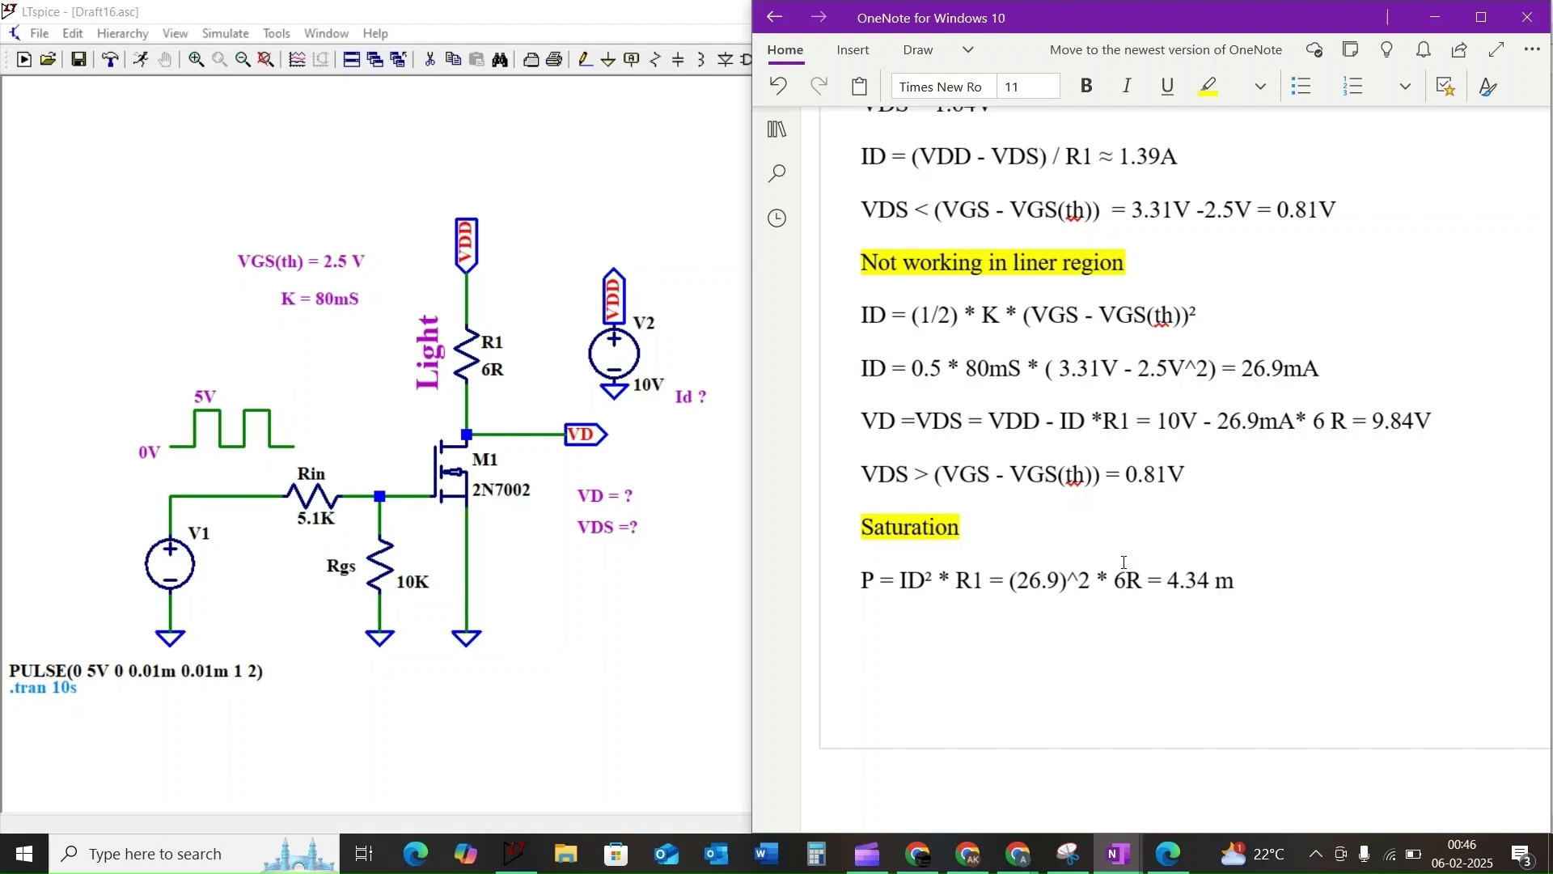